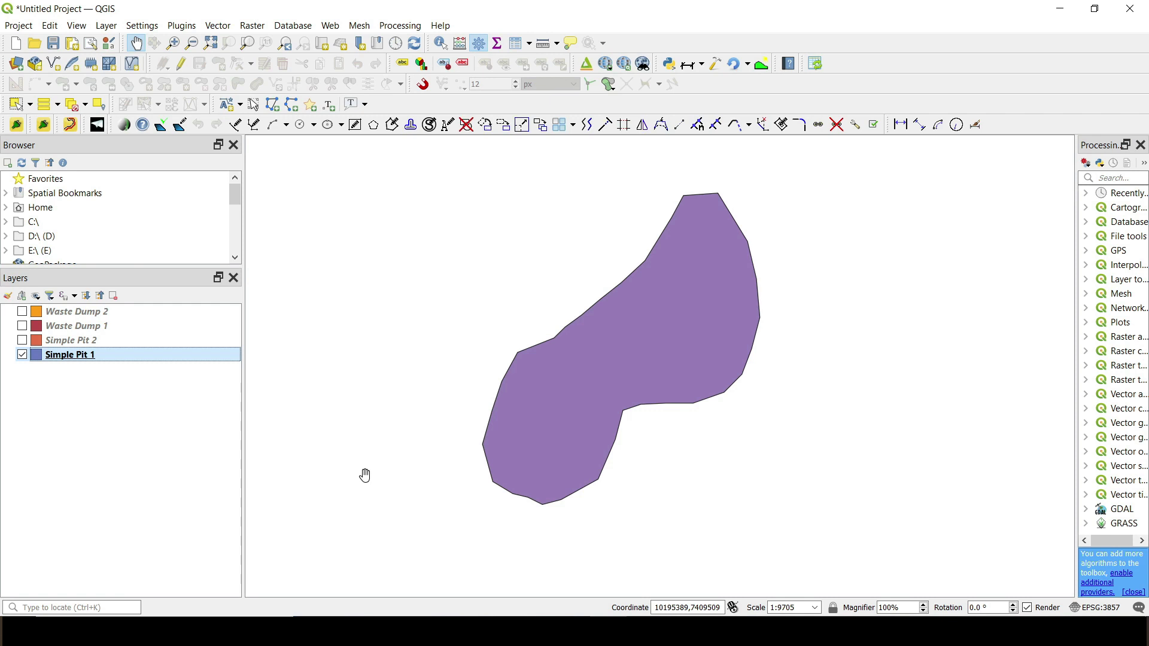
- Show the Simple Pit 2 layer together with Simple Pit 1 so both pit polygons fit on the map canvas
click(26, 342)
scroll(443, 397, down, 1)
drag(521, 374, 574, 274)
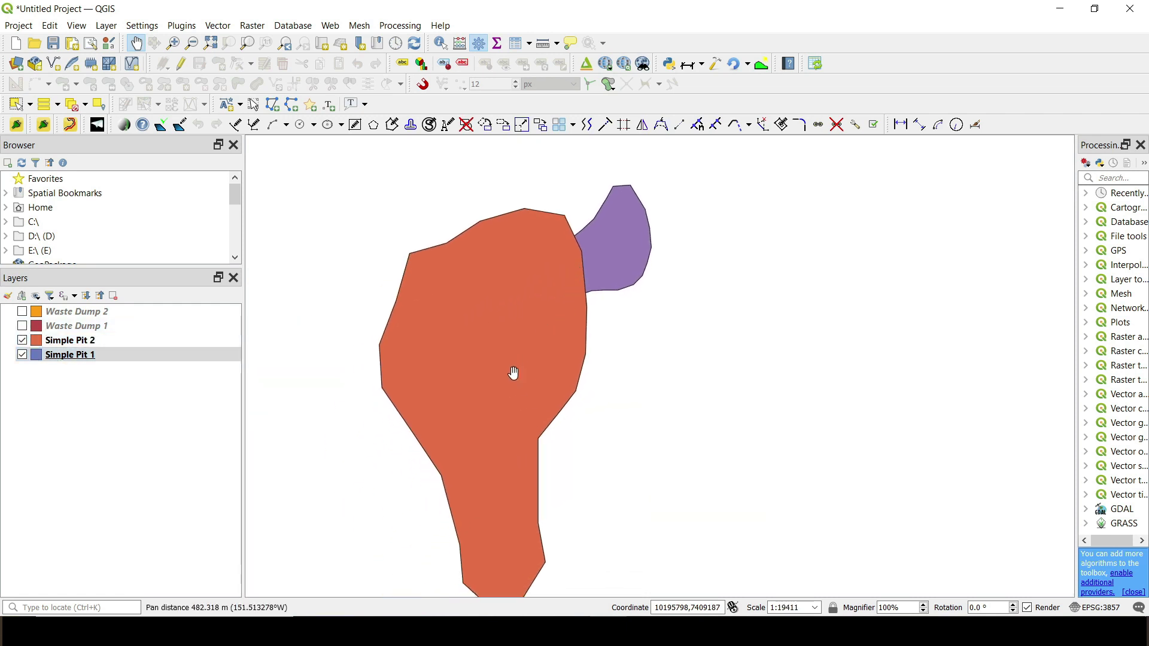
drag(513, 372, 599, 339)
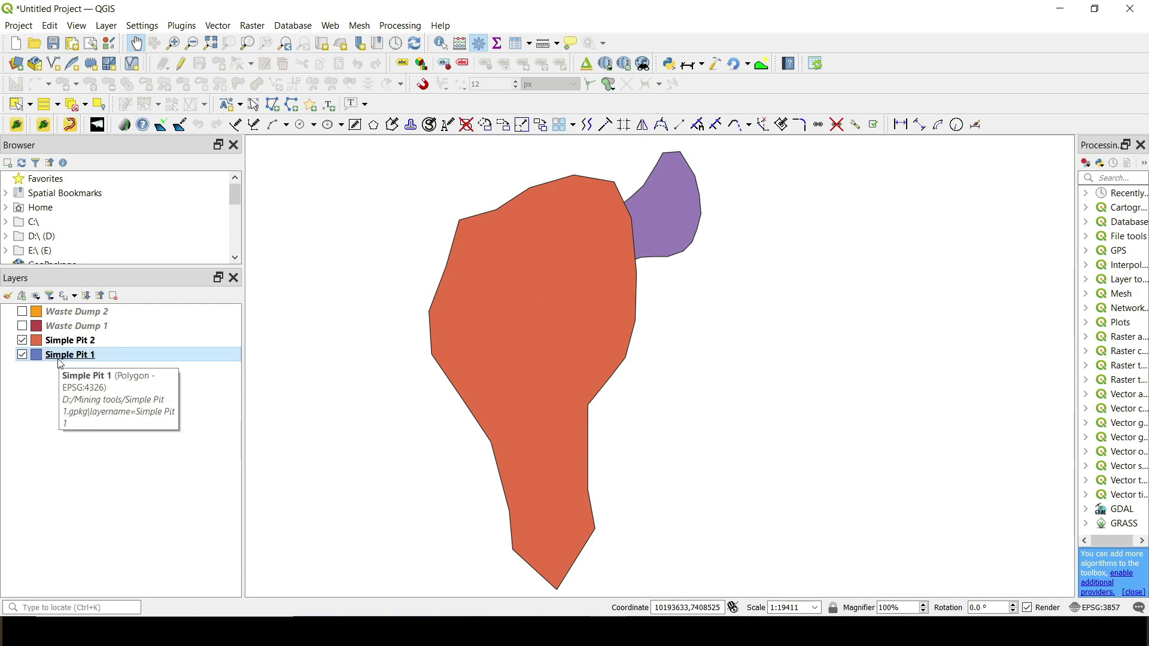
- Show the Waste Dump 1 and Waste Dump 2 layers to view their polygons, and hide both again
click(22, 326)
click(22, 311)
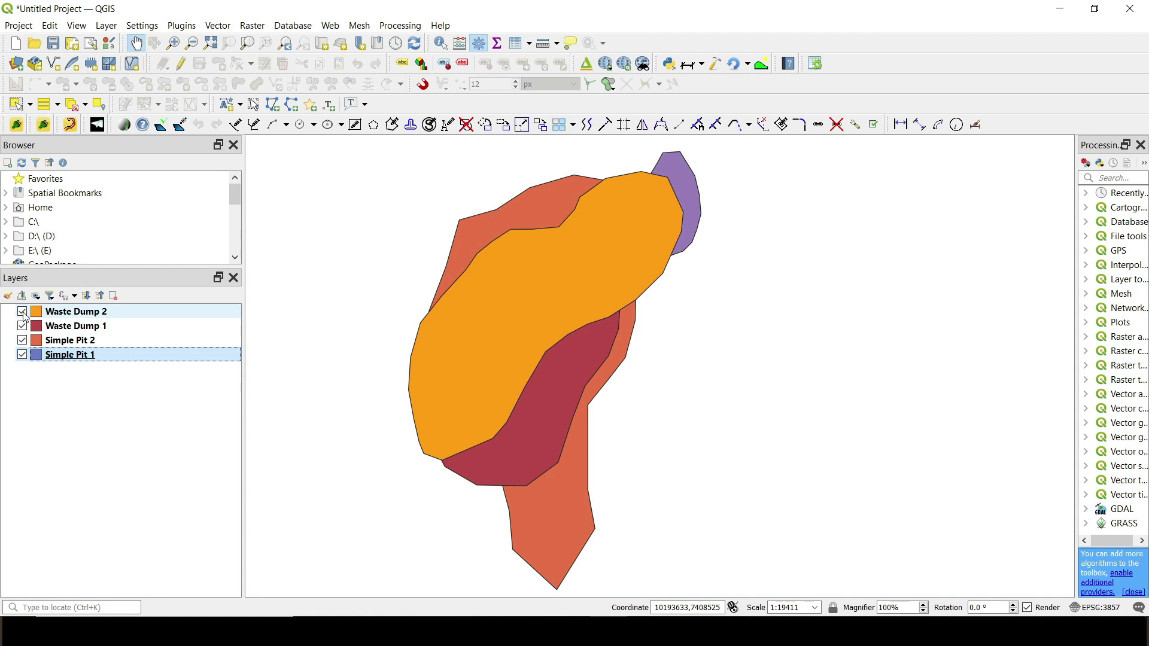
click(22, 312)
click(22, 326)
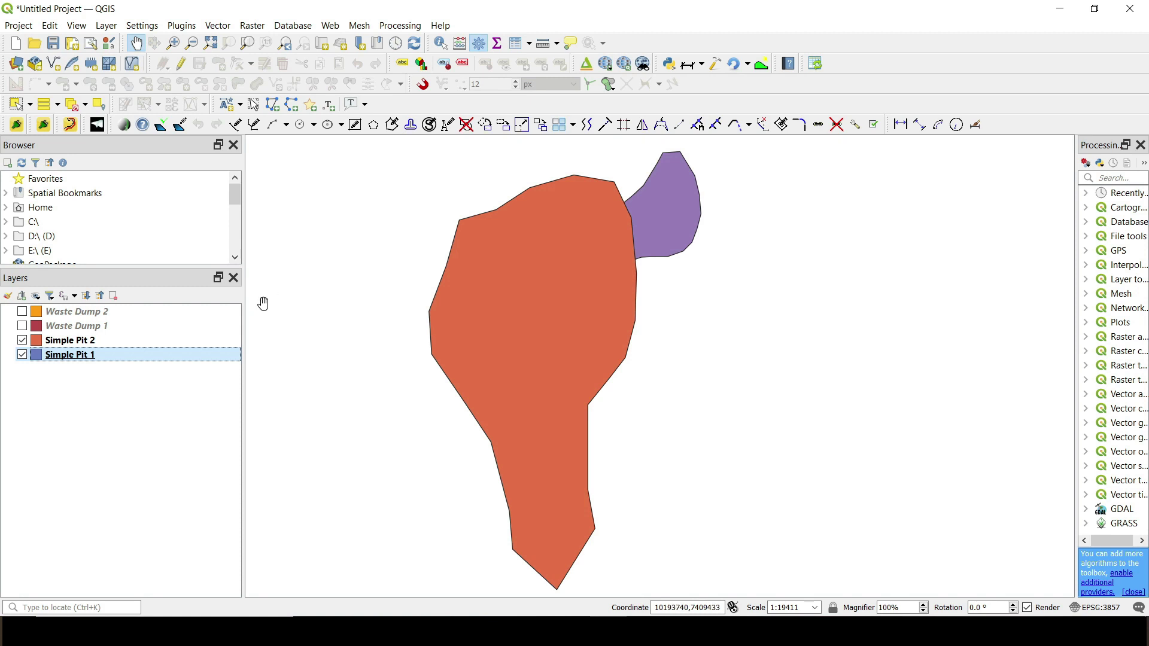
right_click(75, 359)
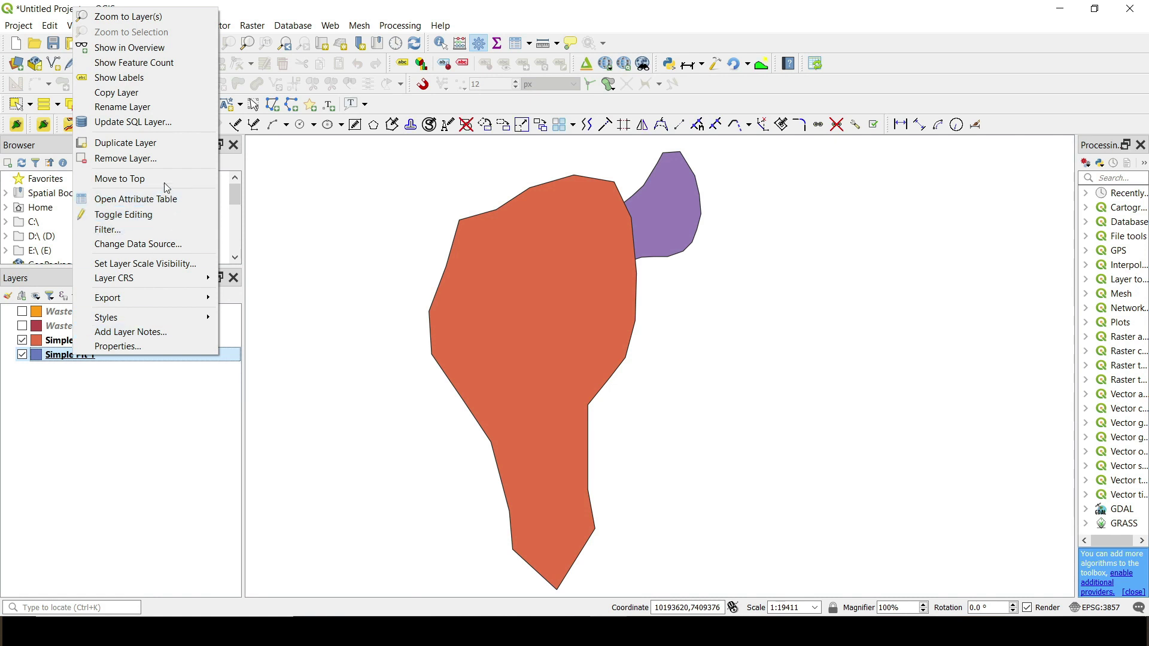
click(251, 297)
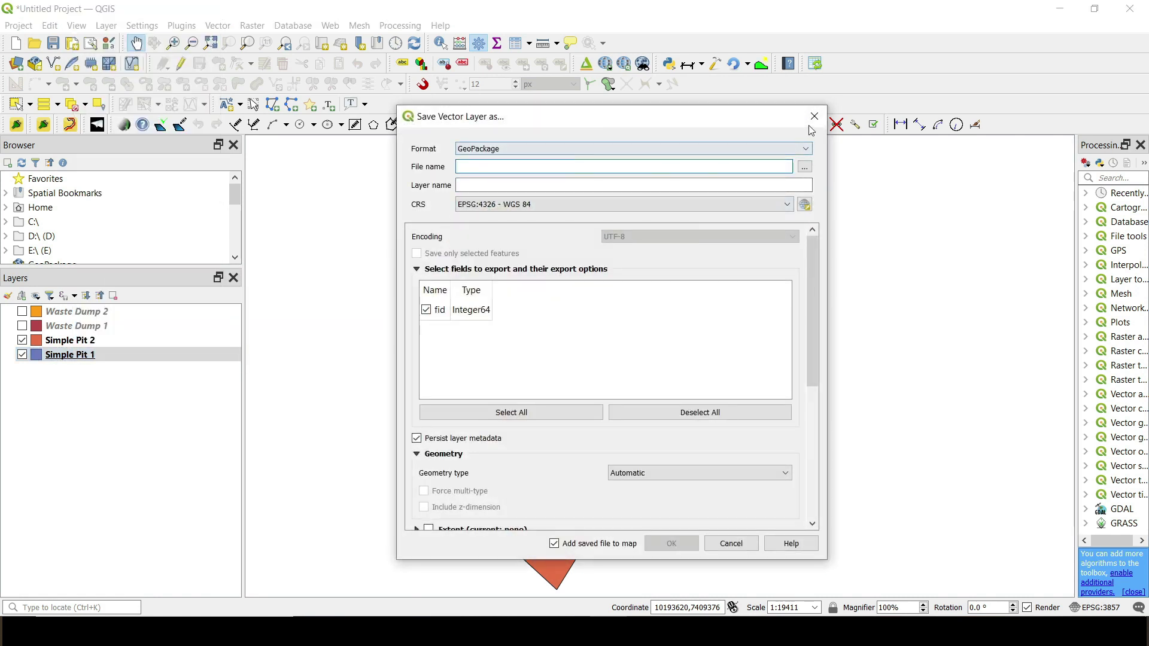
click(823, 119)
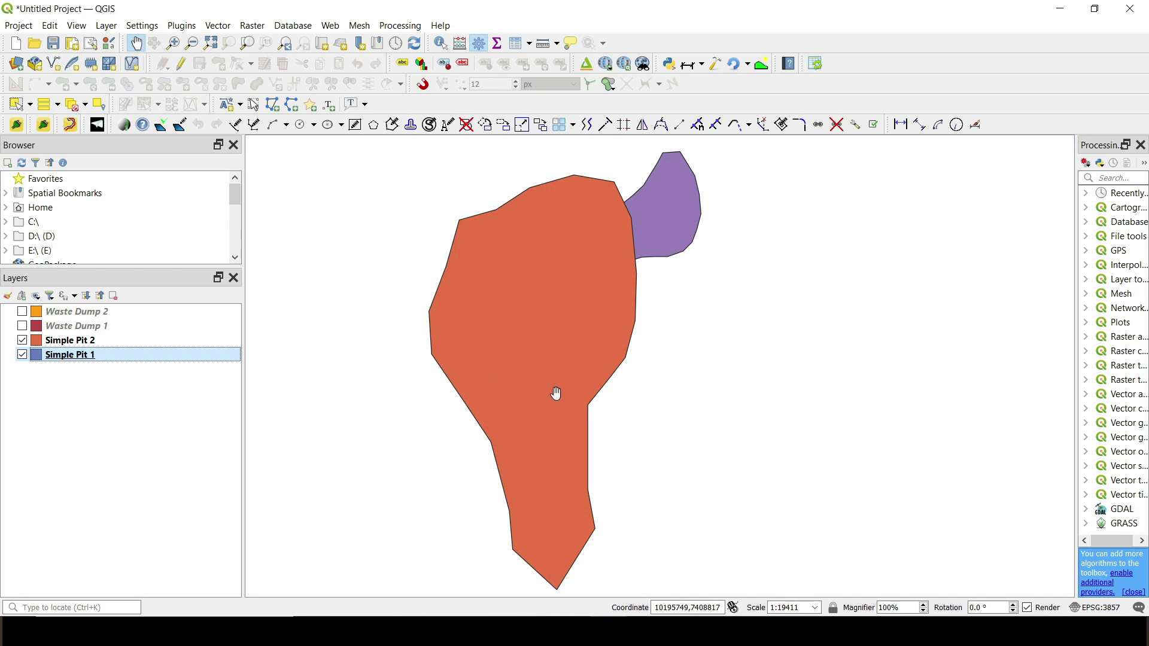
- Switch to the Mining tools folder in the file explorer and review the saved GeoPackage files
mouse_move(682, 631)
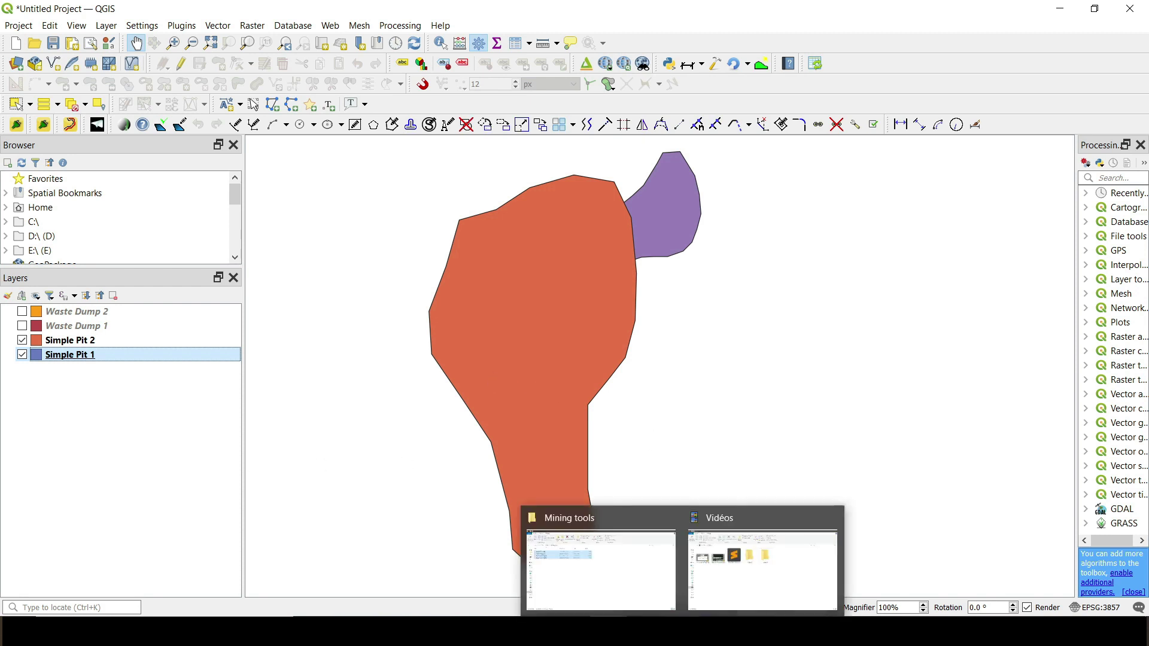
click(583, 574)
click(270, 333)
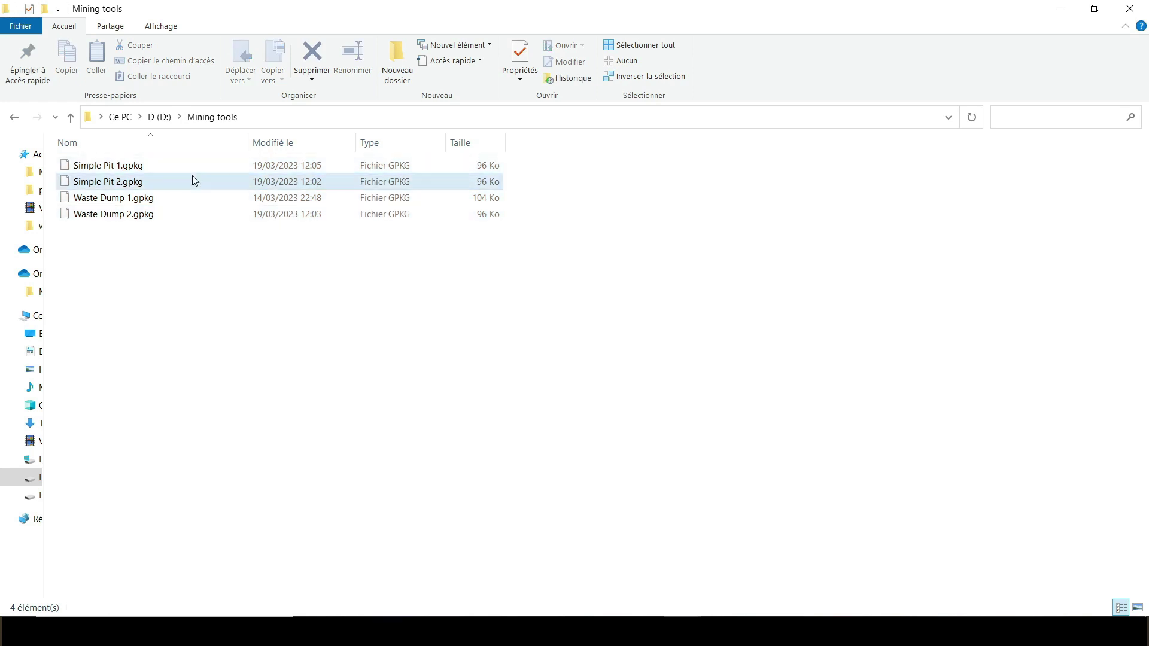
- Switch to the Simple Pit Designer web app in the browser and upload Simple Pit 1.gpkg from the Mining tools folder
click(793, 631)
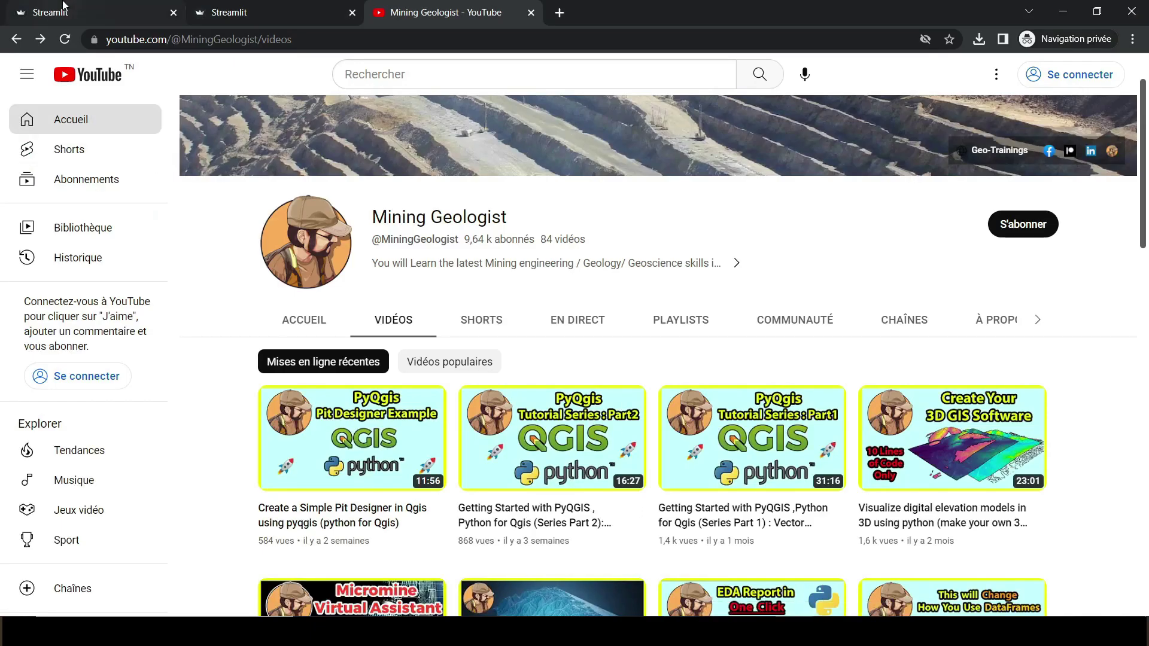
click(64, 7)
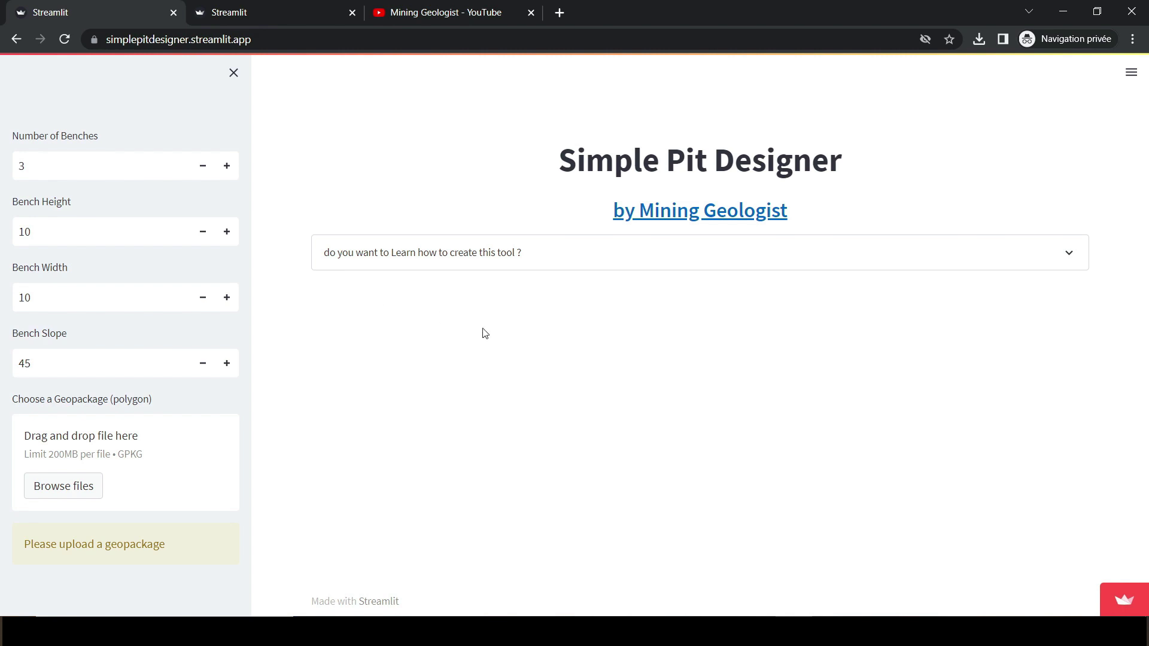
click(682, 631)
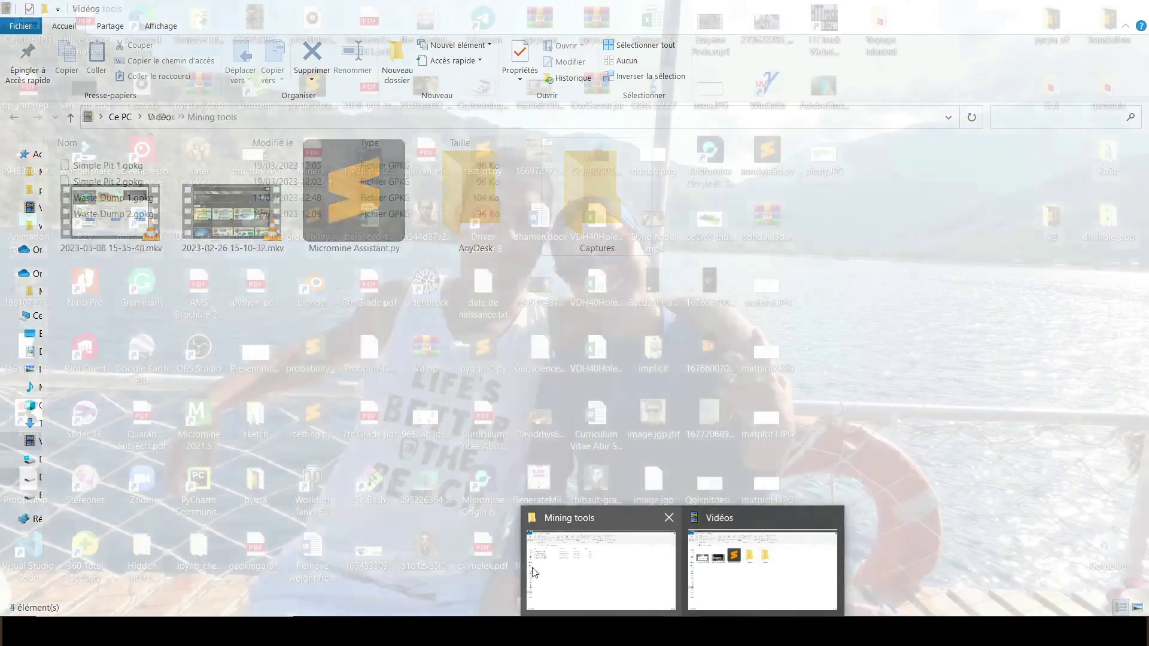
click(539, 568)
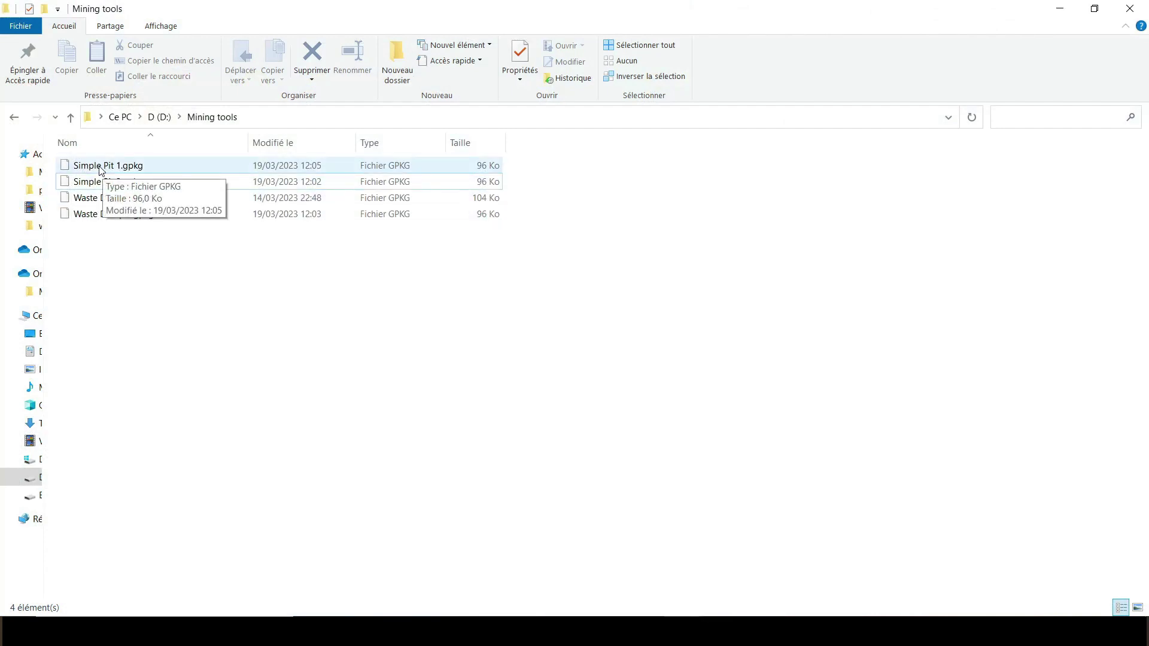
drag(100, 171, 106, 468)
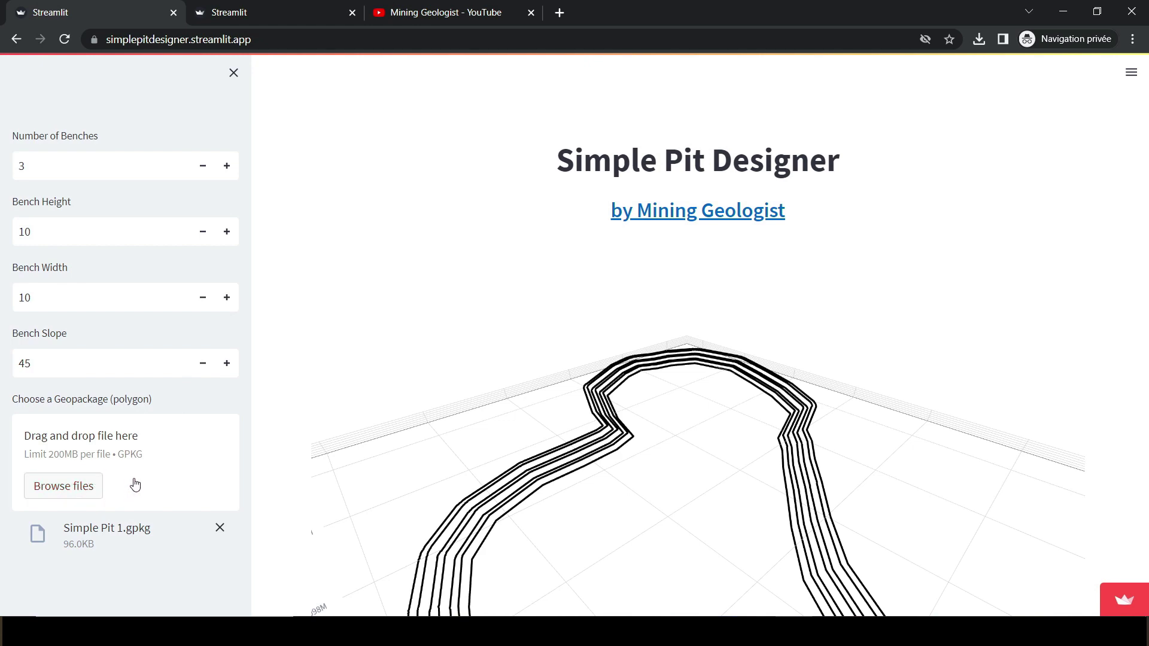
- Examine the generated 3D pit model of Simple Pit 1 from near and far
scroll(633, 410, down, 5)
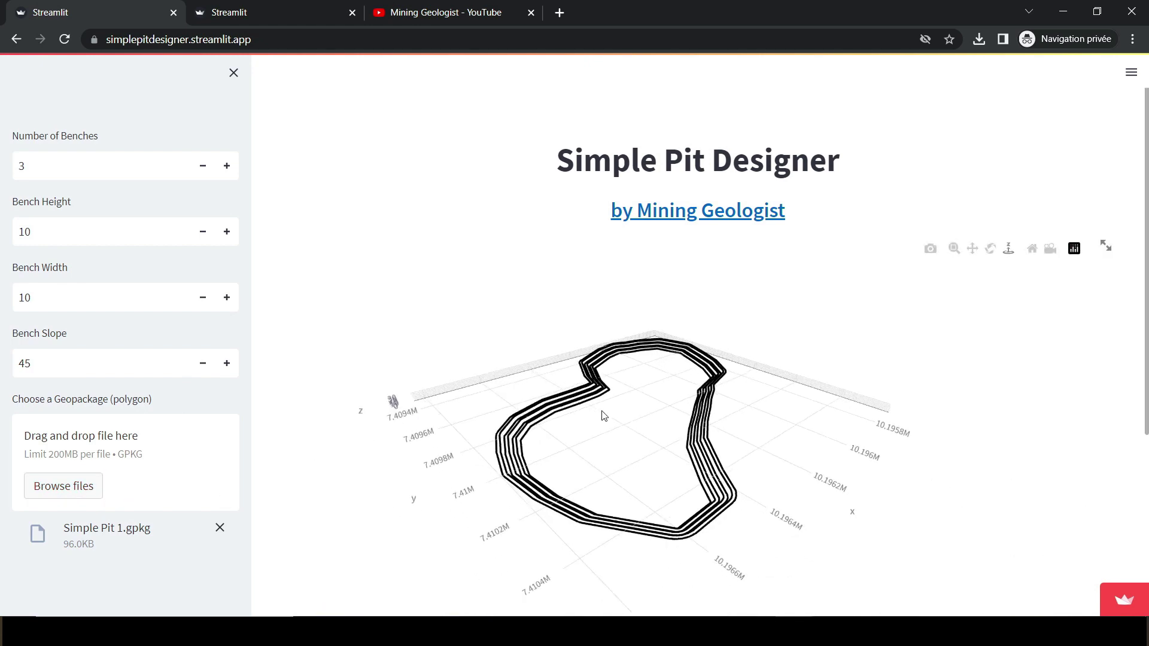
scroll(603, 410, up, 10)
scroll(639, 438, down, 10)
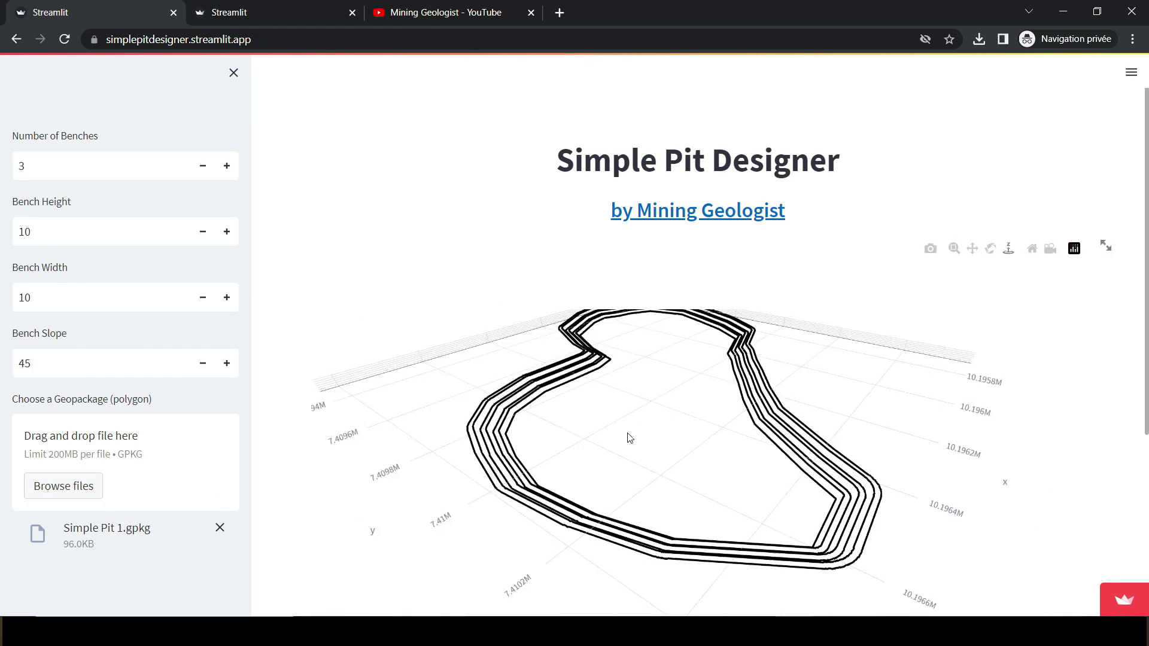
scroll(669, 440, up, 5)
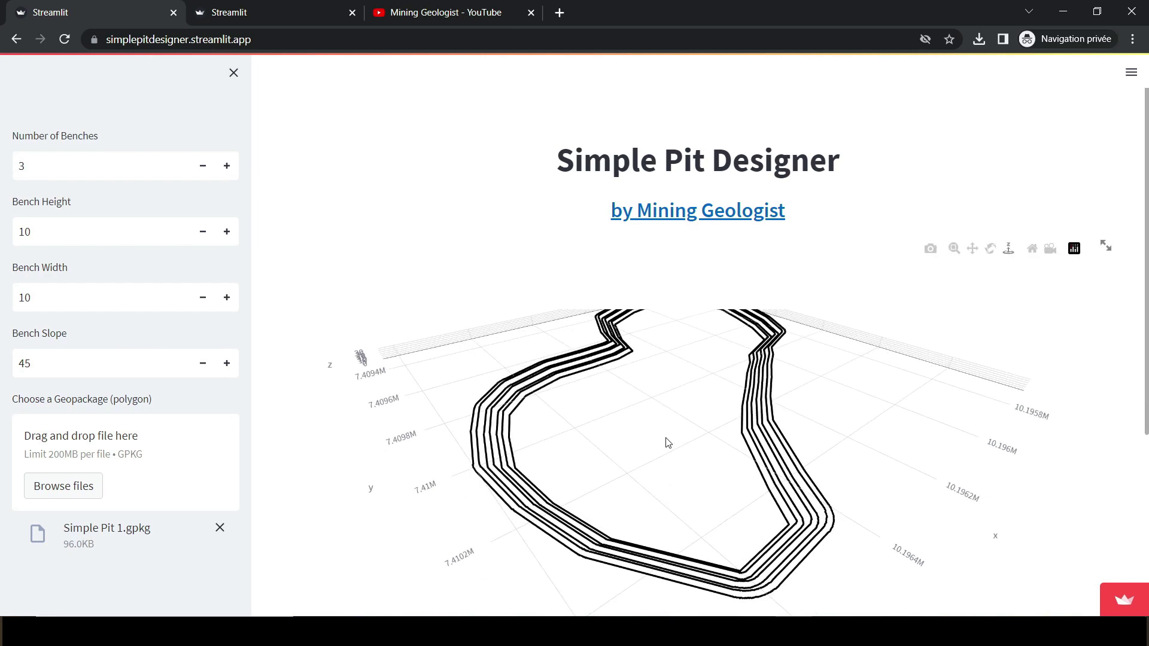
scroll(727, 598, down, 5)
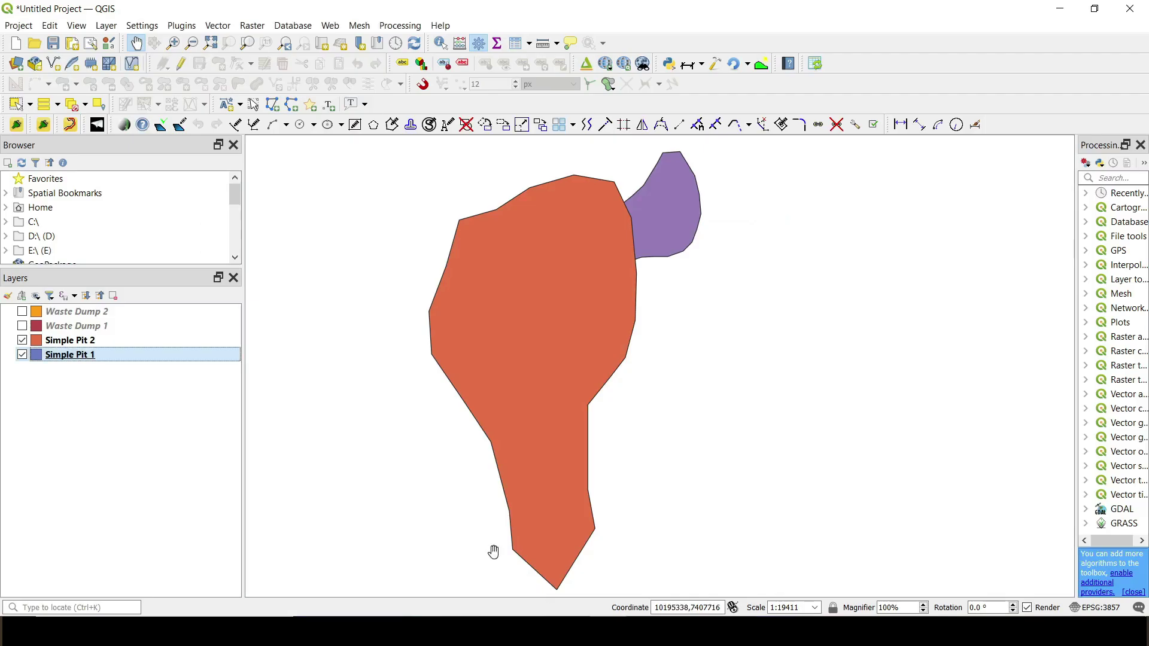
- Switch to QGIS and hide the Simple Pit 2 layer to isolate the Simple Pit 1 polygon
click(27, 342)
click(22, 340)
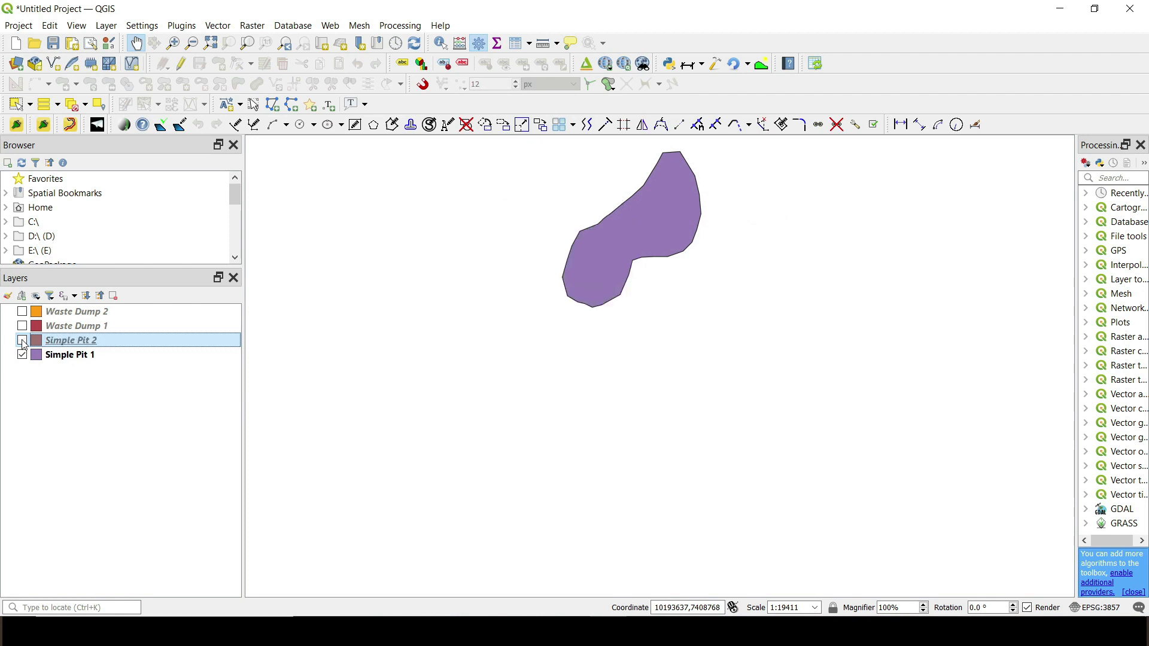
drag(721, 198, 664, 333)
scroll(680, 369, up, 1)
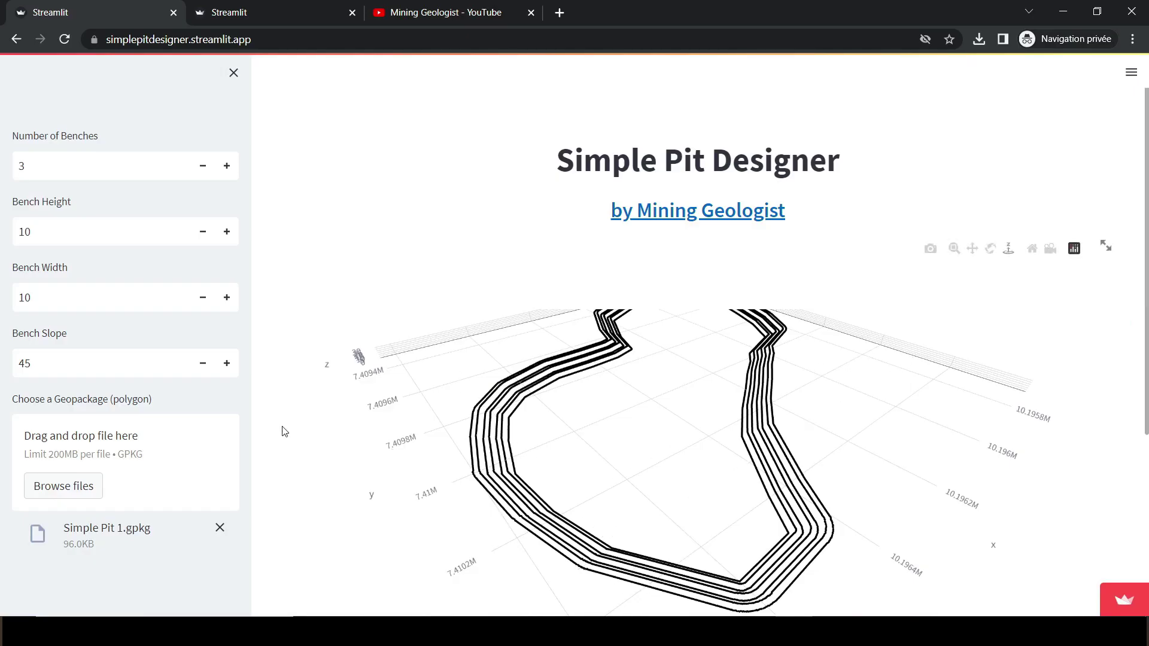
- Return to the Simple Pit Designer and compare the 3D benches from several angles with the source polygon in QGIS
scroll(509, 407, down, 3)
drag(586, 446, 652, 425)
scroll(598, 426, up, 5)
scroll(574, 416, down, 4)
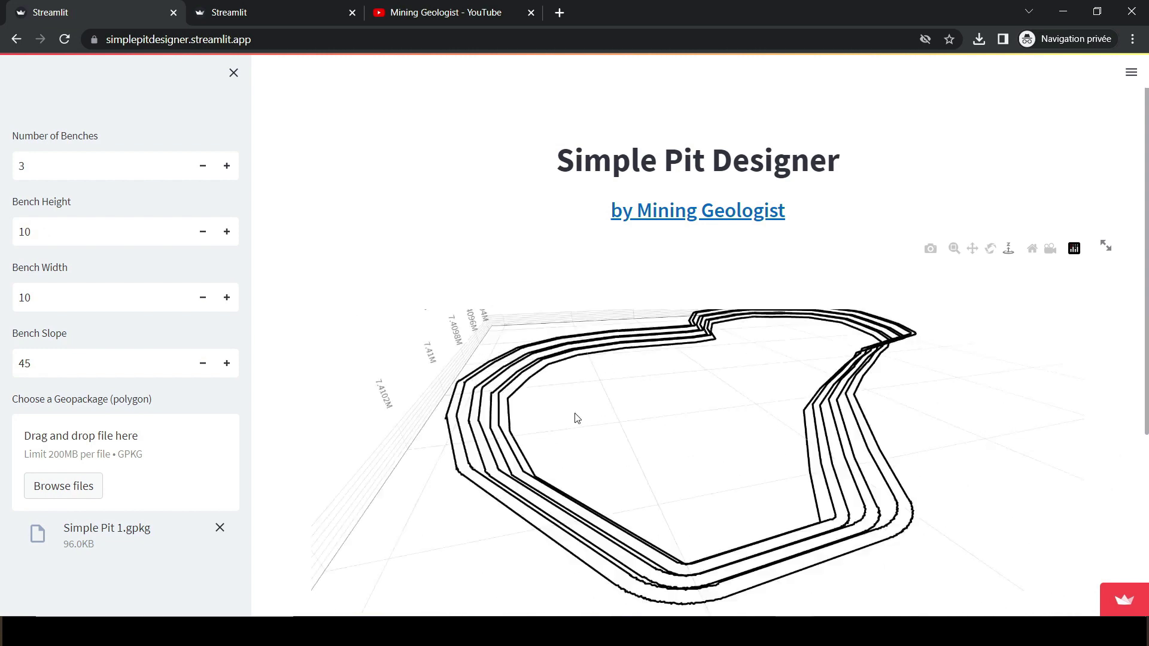
drag(586, 448, 590, 441)
scroll(589, 441, down, 3)
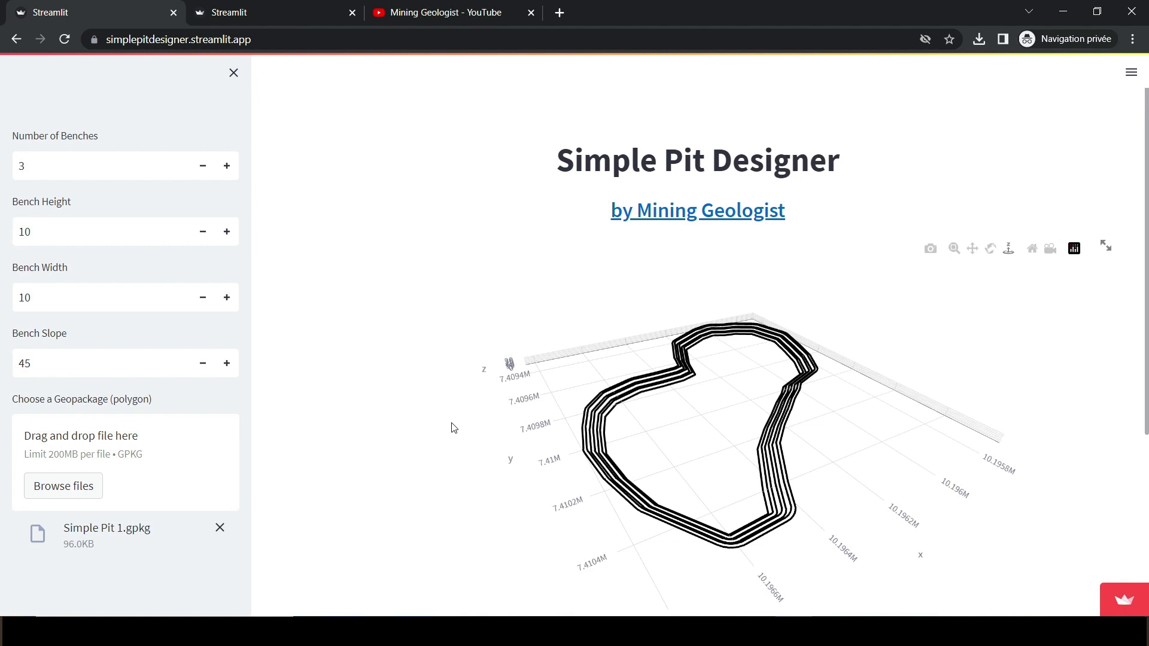
drag(521, 477, 492, 466)
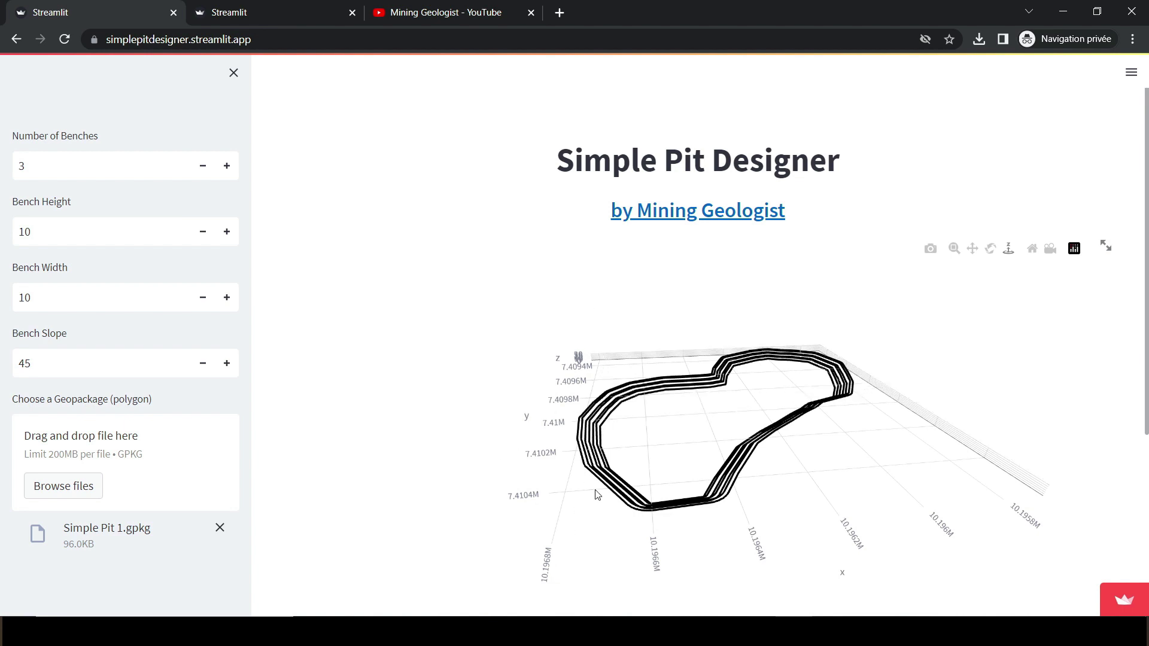
drag(680, 461, 701, 476)
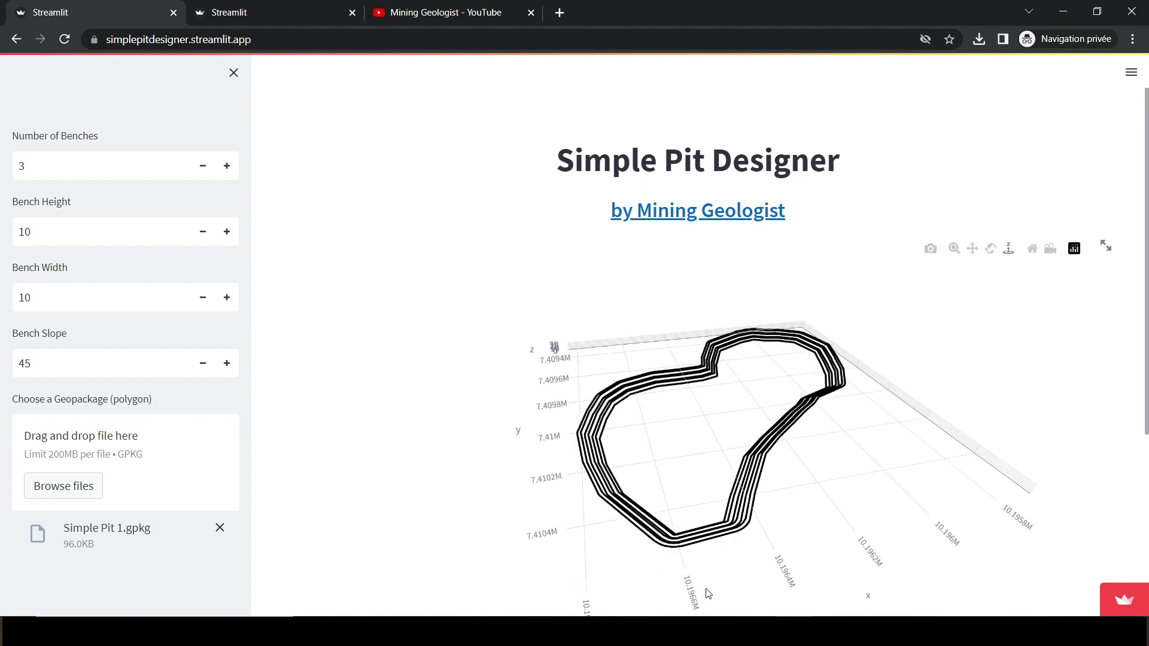
click(608, 568)
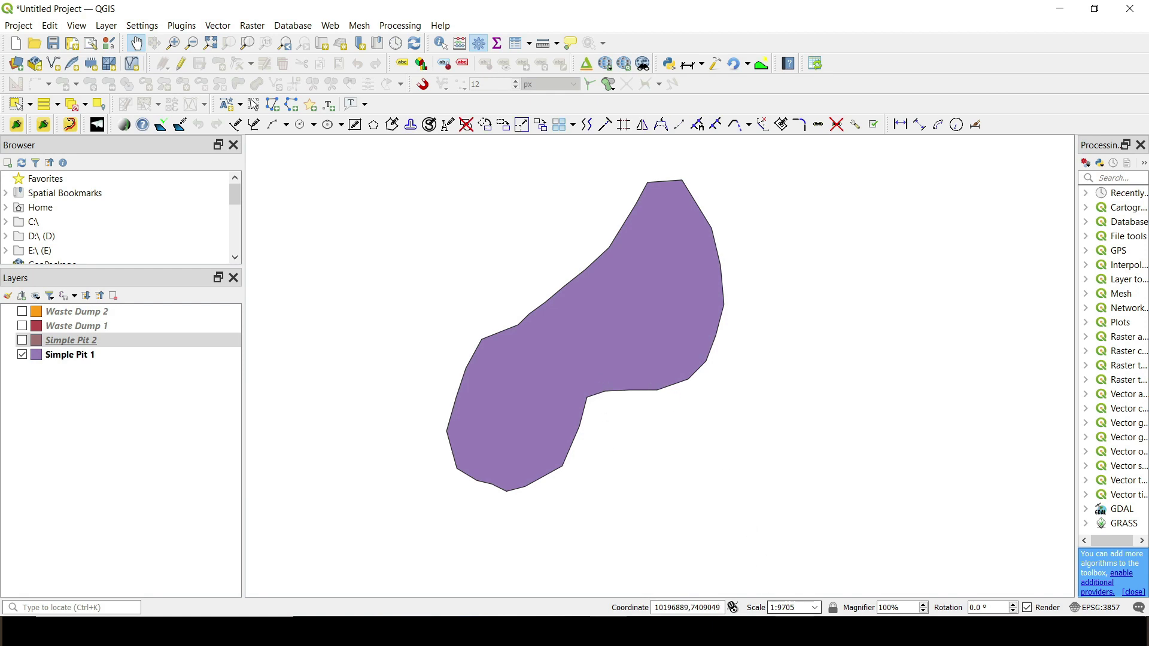
click(794, 556)
drag(592, 448, 613, 455)
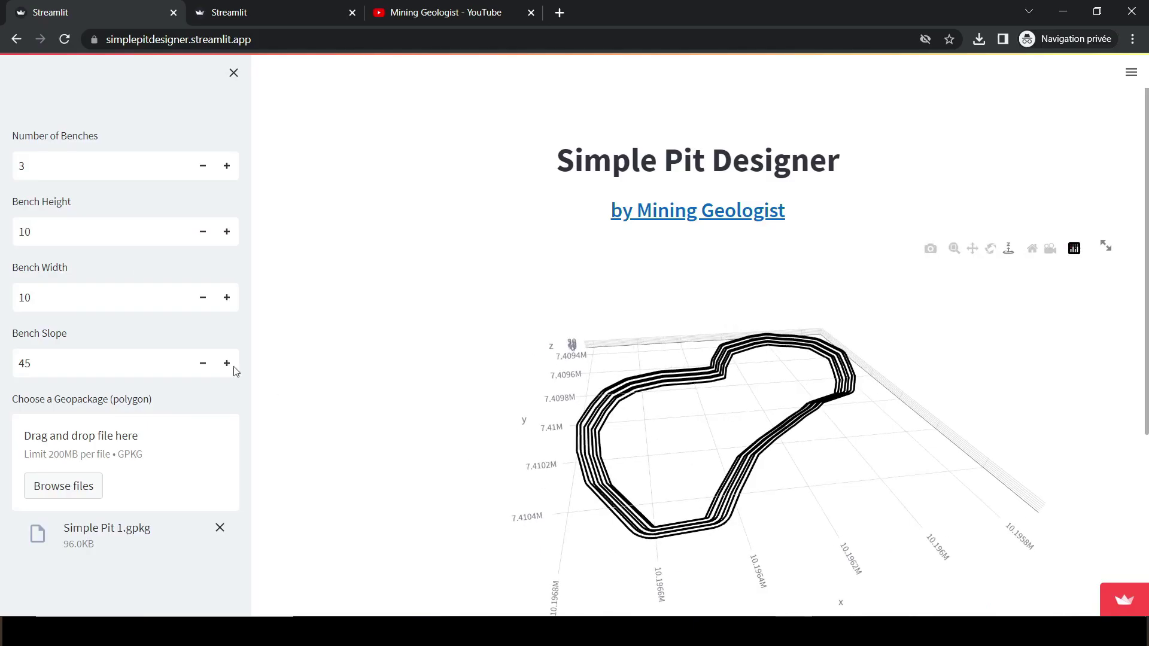
- Increase the number of benches one at a time to 6, checking the 3D pit after each change
click(225, 172)
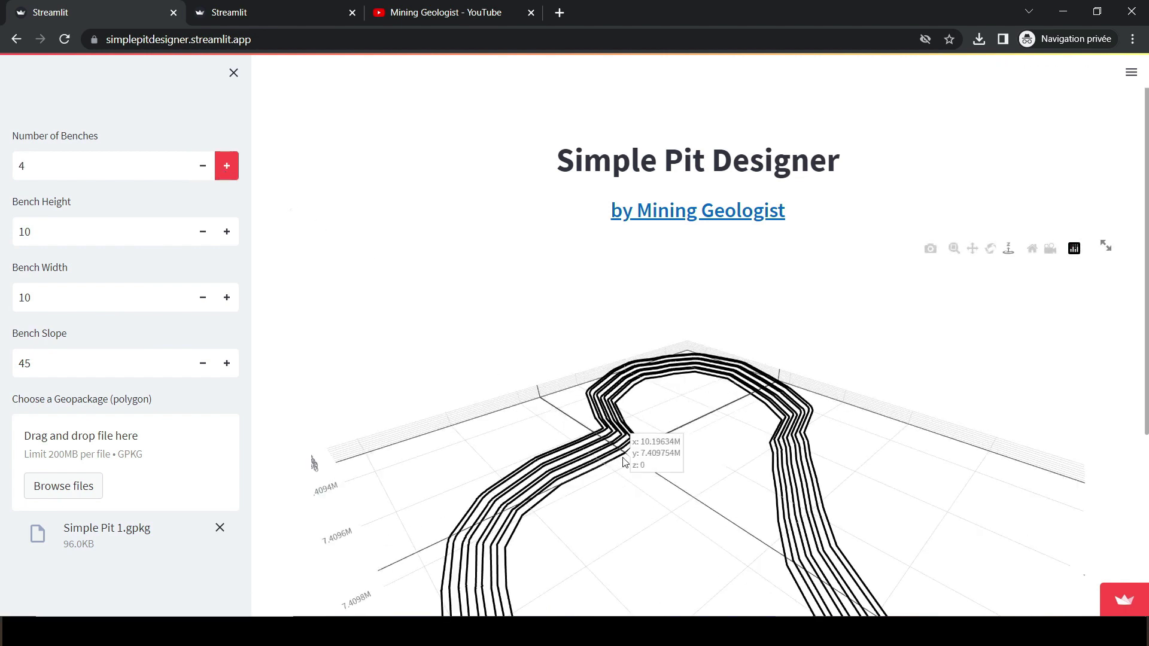
mouse_move(623, 462)
mouse_down()
mouse_move(641, 508)
mouse_move(617, 478)
mouse_up()
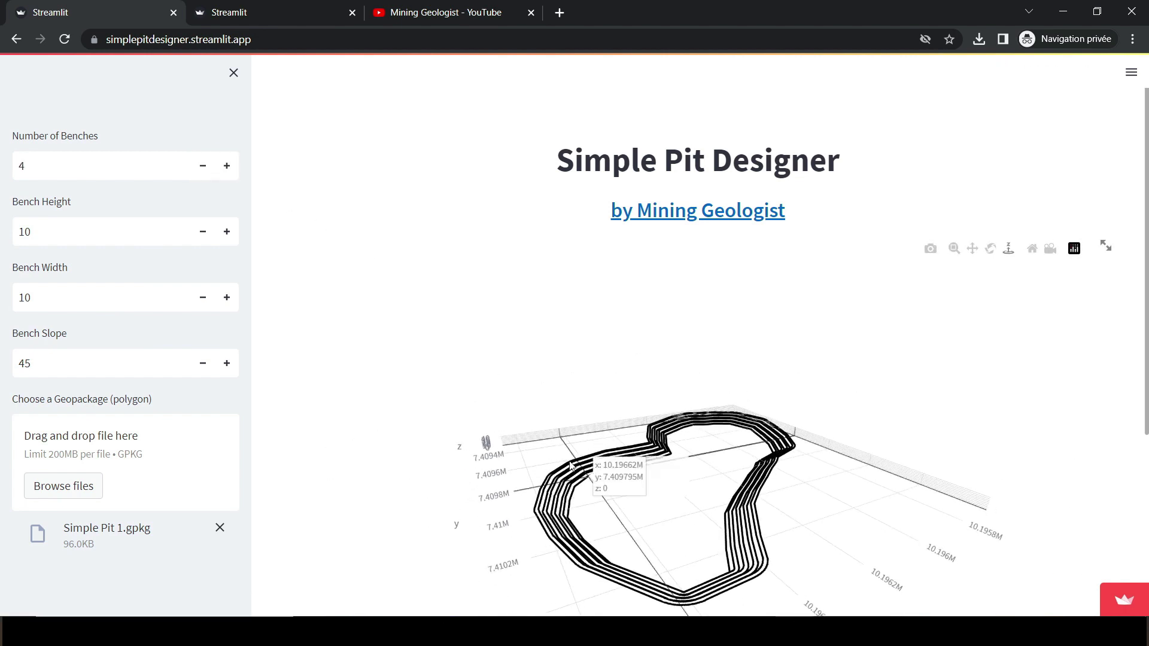
click(225, 171)
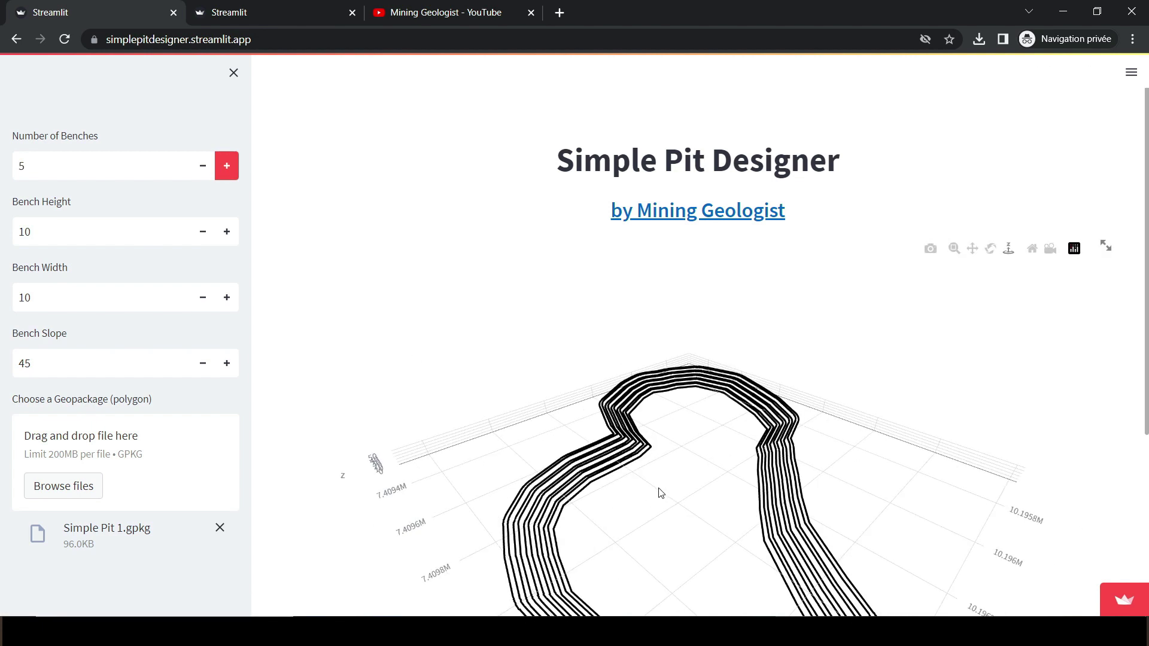
drag(658, 488, 590, 446)
click(228, 167)
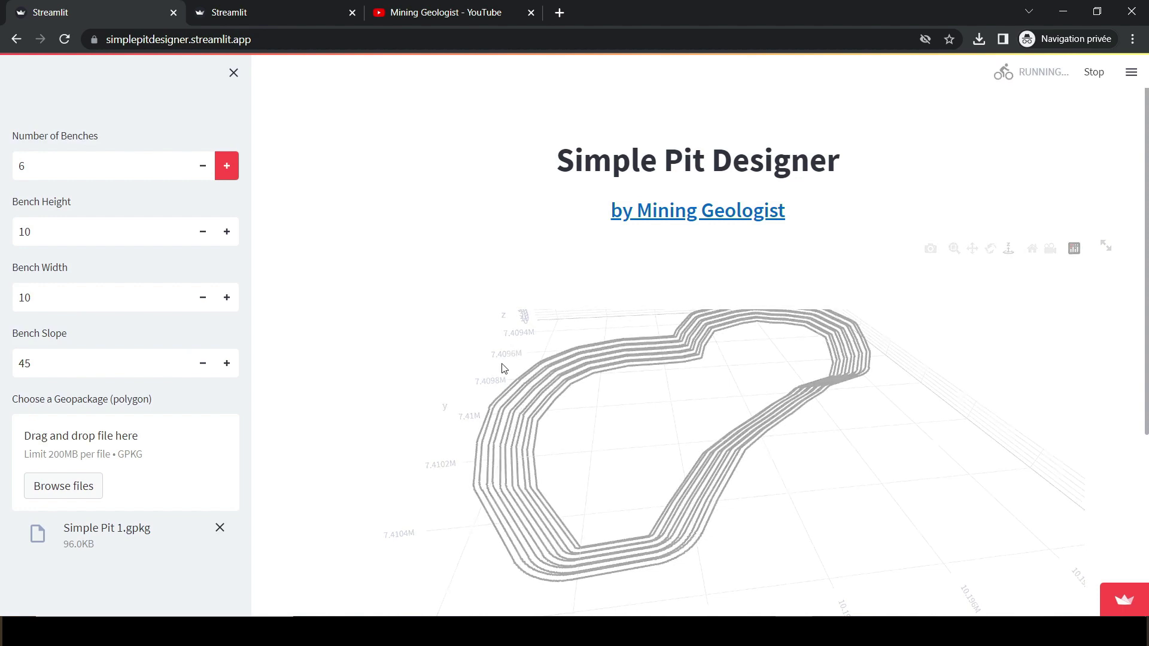
drag(504, 370, 550, 503)
- Set the bench height to 30 and check the deeper benches in the 3D pit
click(225, 241)
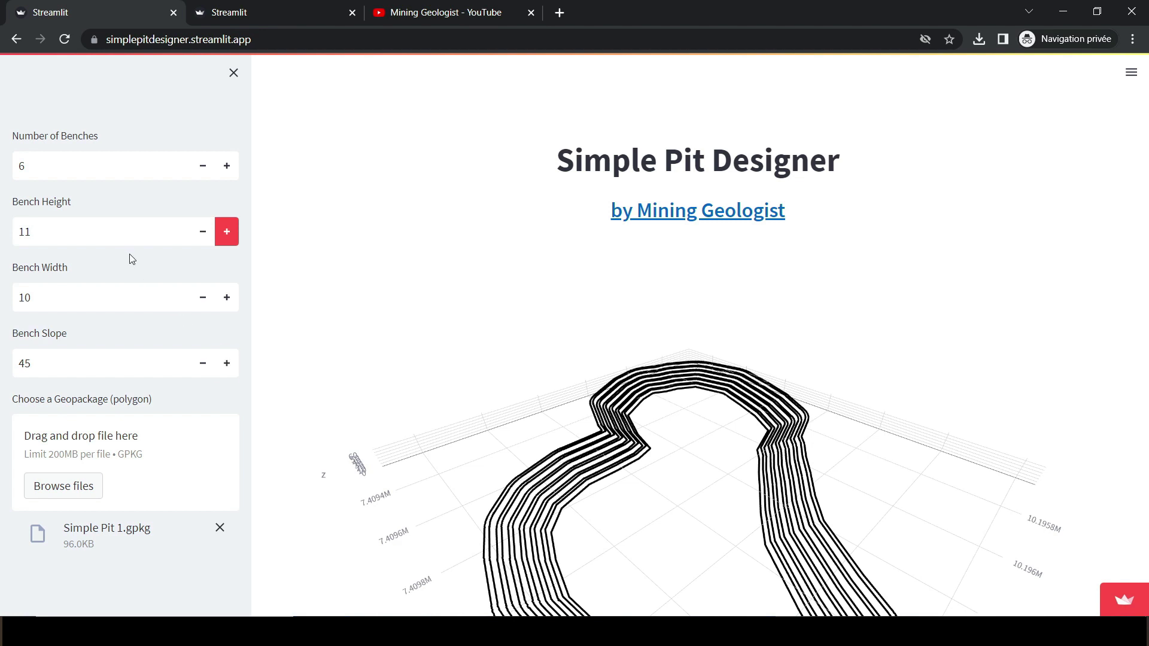
drag(28, 232, 1, 229)
text(30)
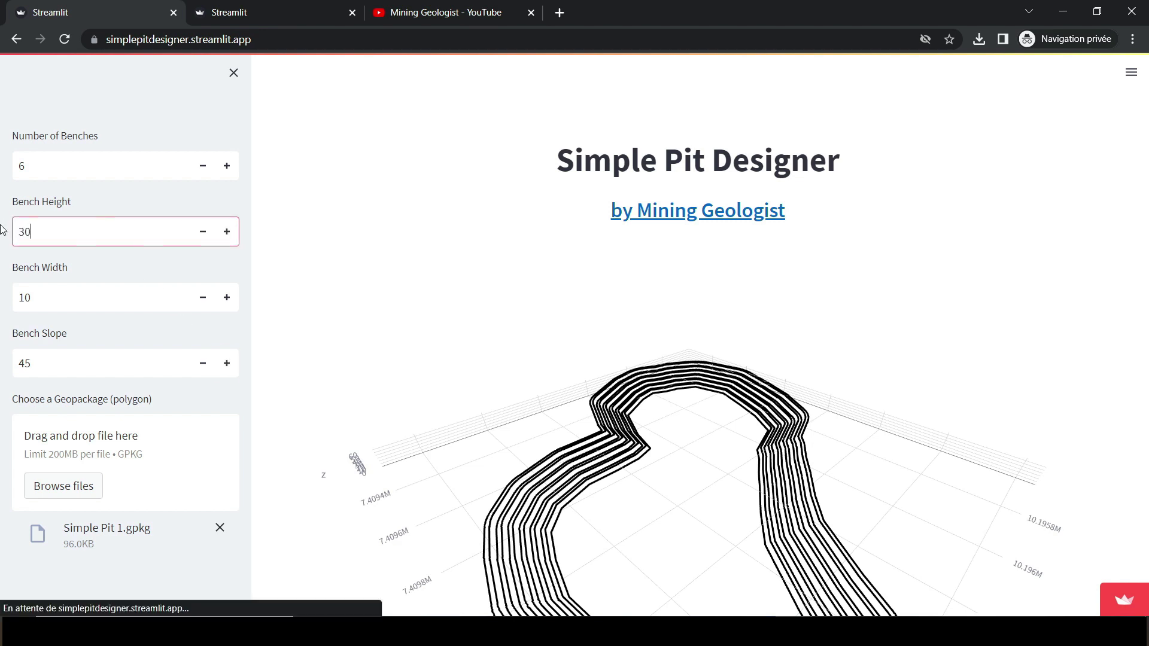
key(Return)
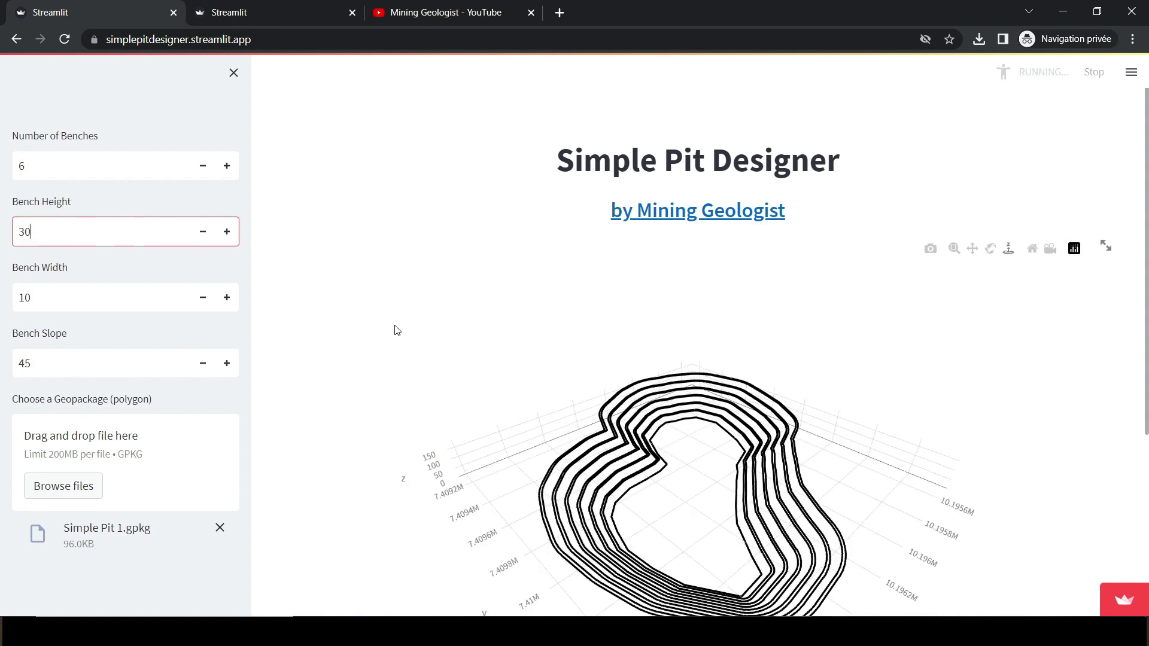
drag(543, 464, 682, 478)
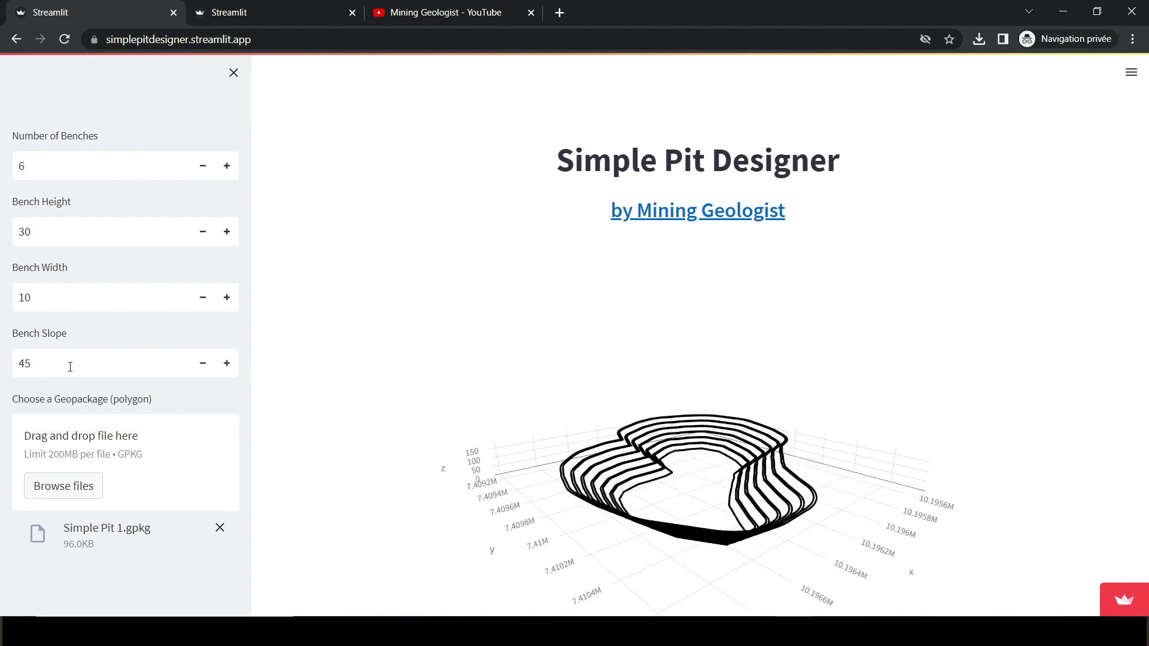
- Set the bench slope to 15 and check the flatter walls in the 3D pit
drag(68, 366, 10, 366)
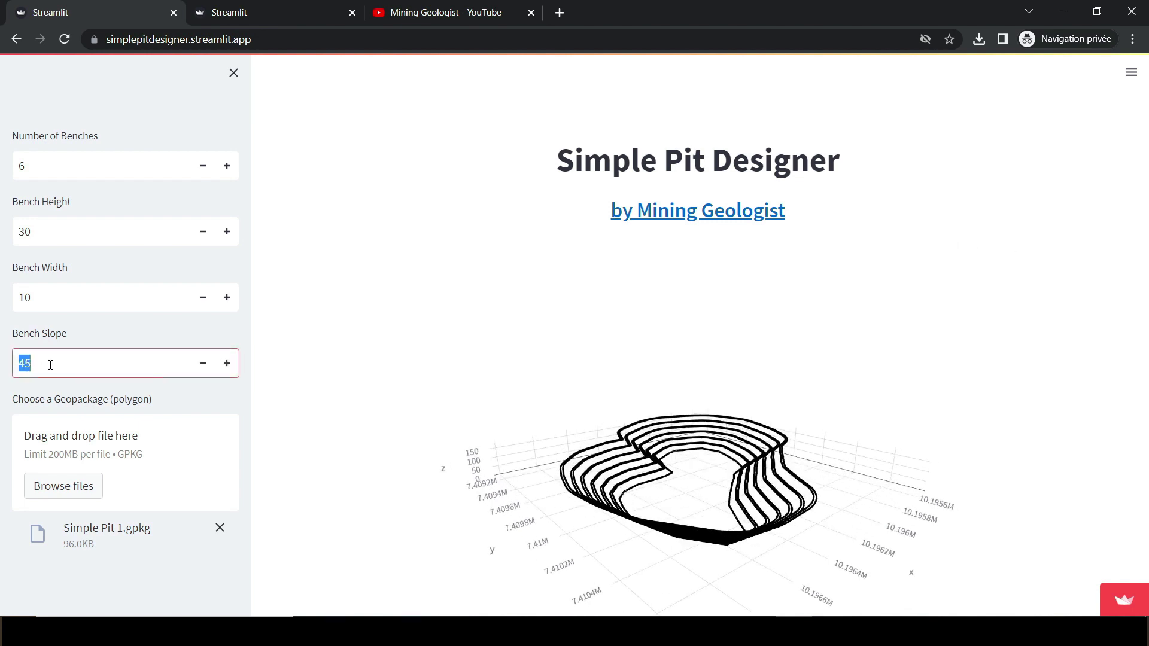
text(15)
key(Return)
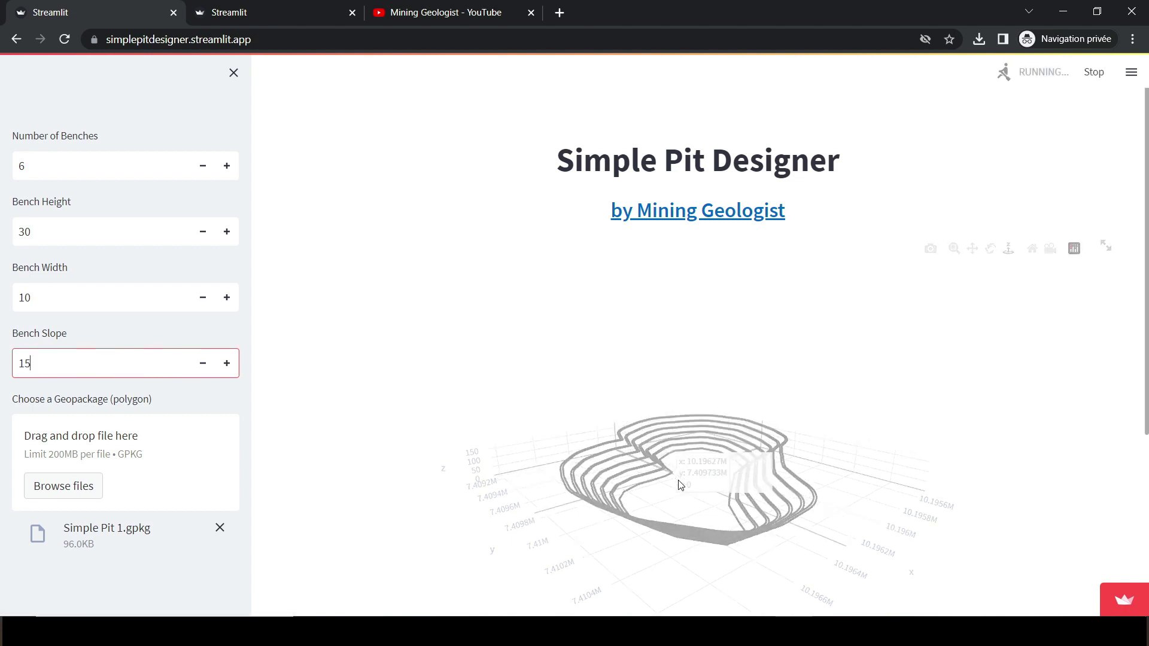
mouse_move(688, 536)
mouse_down()
mouse_move(688, 569)
mouse_move(689, 518)
mouse_up()
- Set the bench slope to 60 to steepen the walls of the 3D pit
double_click(24, 363)
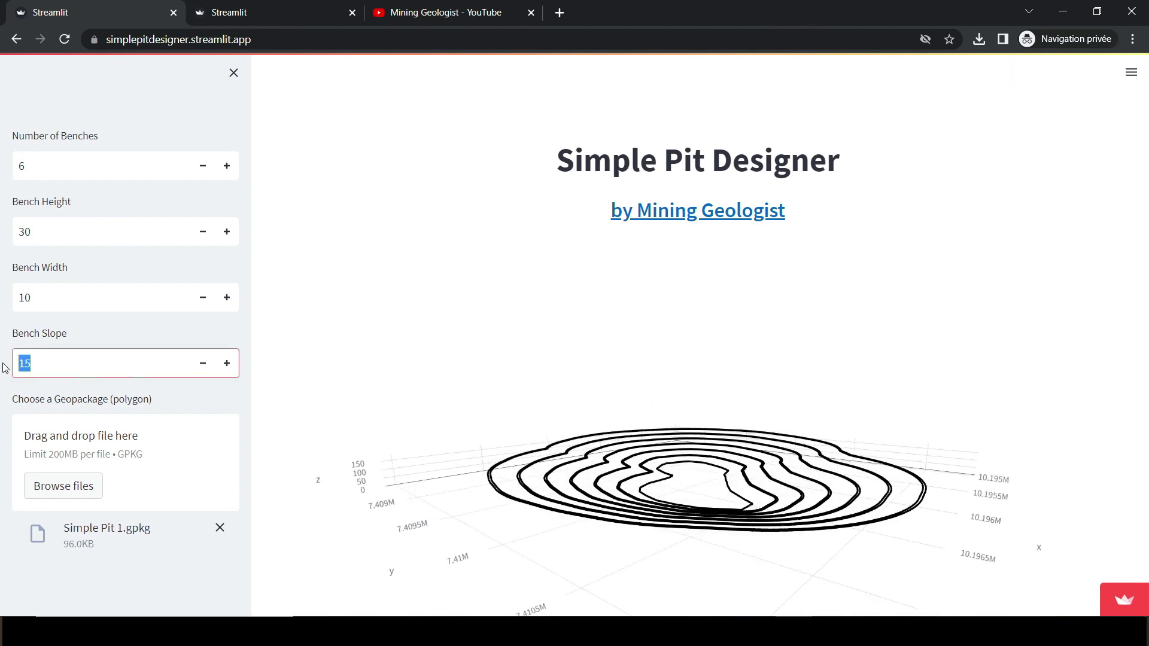
text(60)
key(Return)
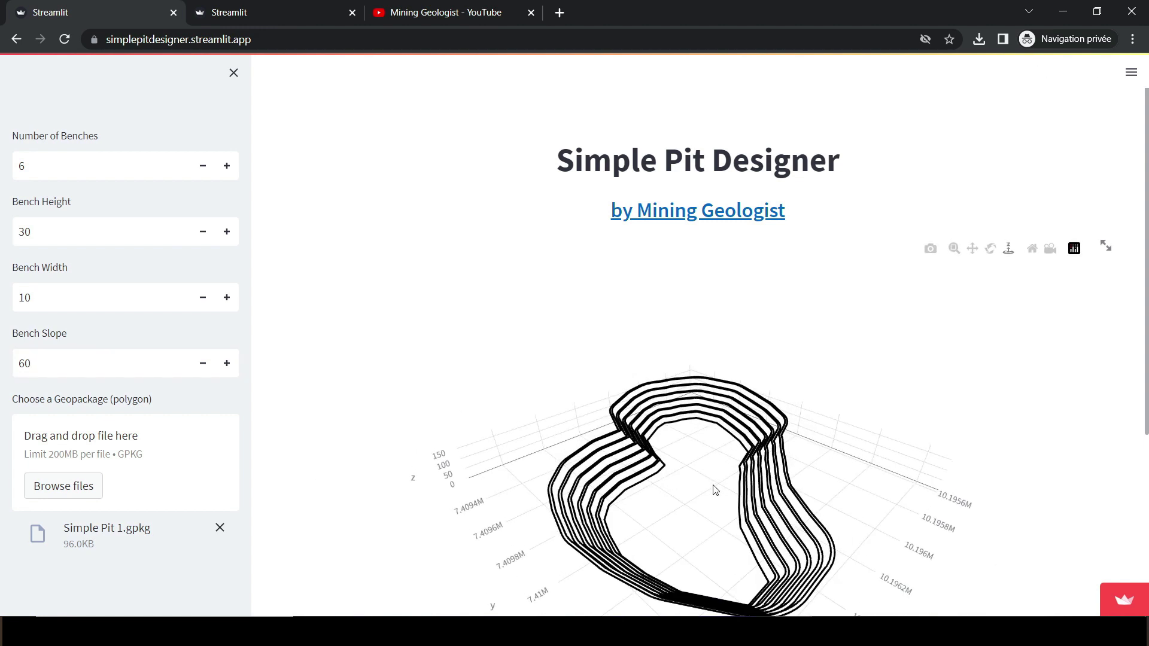
- Set the bench width to 30 and check the wider benches in the 3D pit from several angles
click(46, 296)
drag(46, 296, 17, 299)
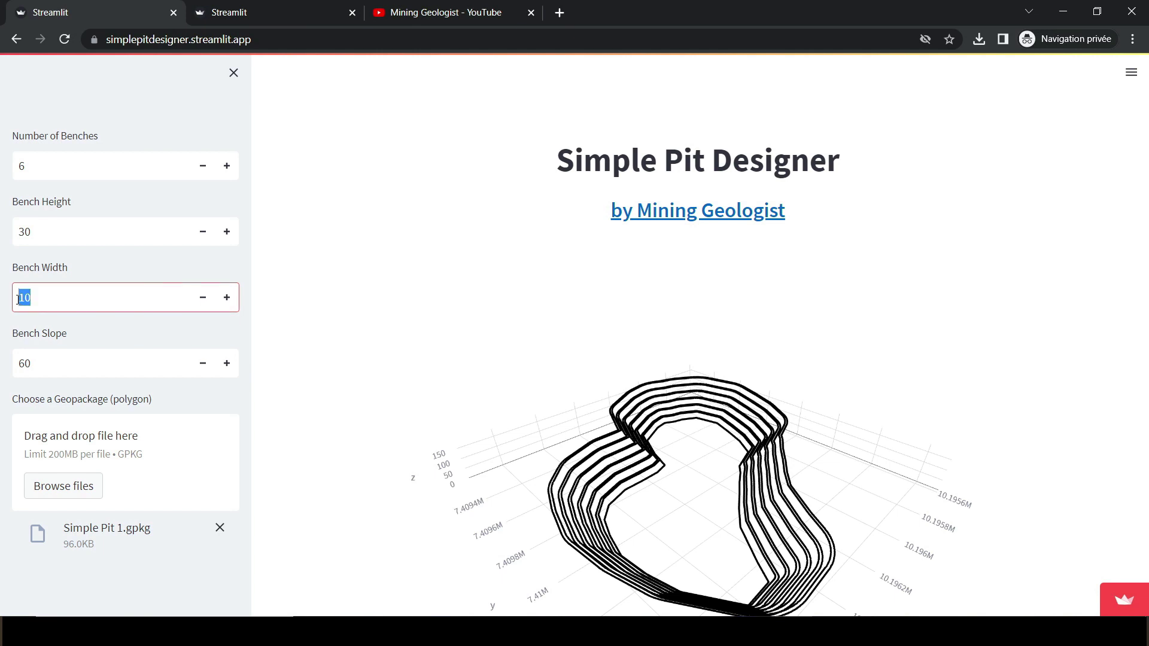
text(30)
key(Return)
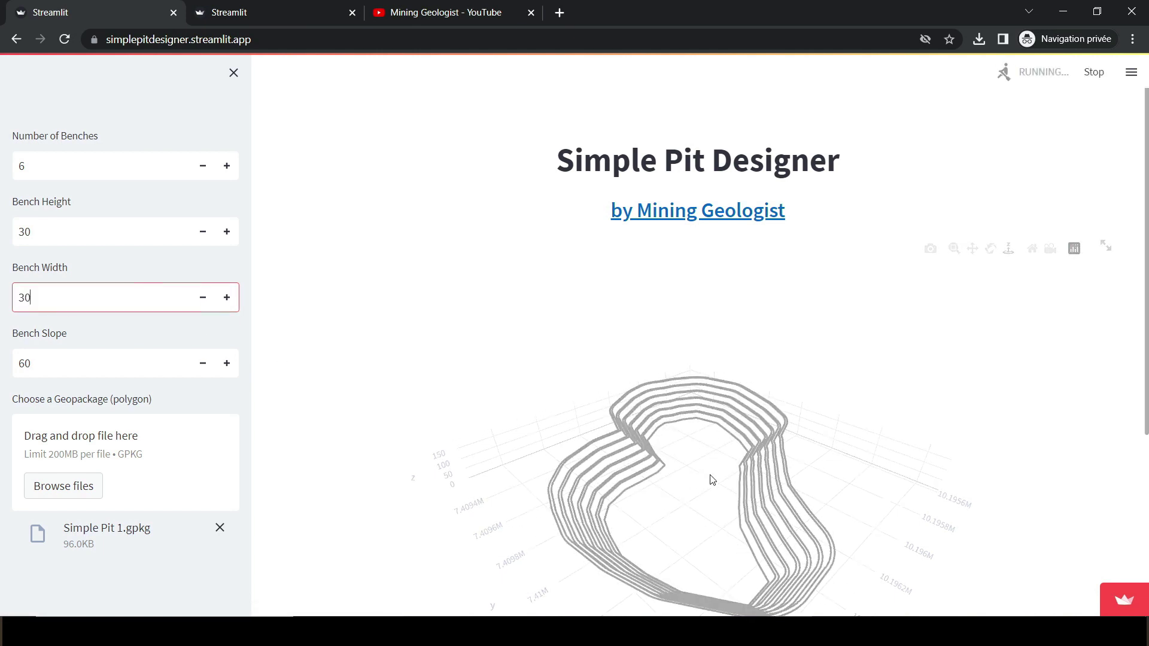
drag(982, 339, 693, 448)
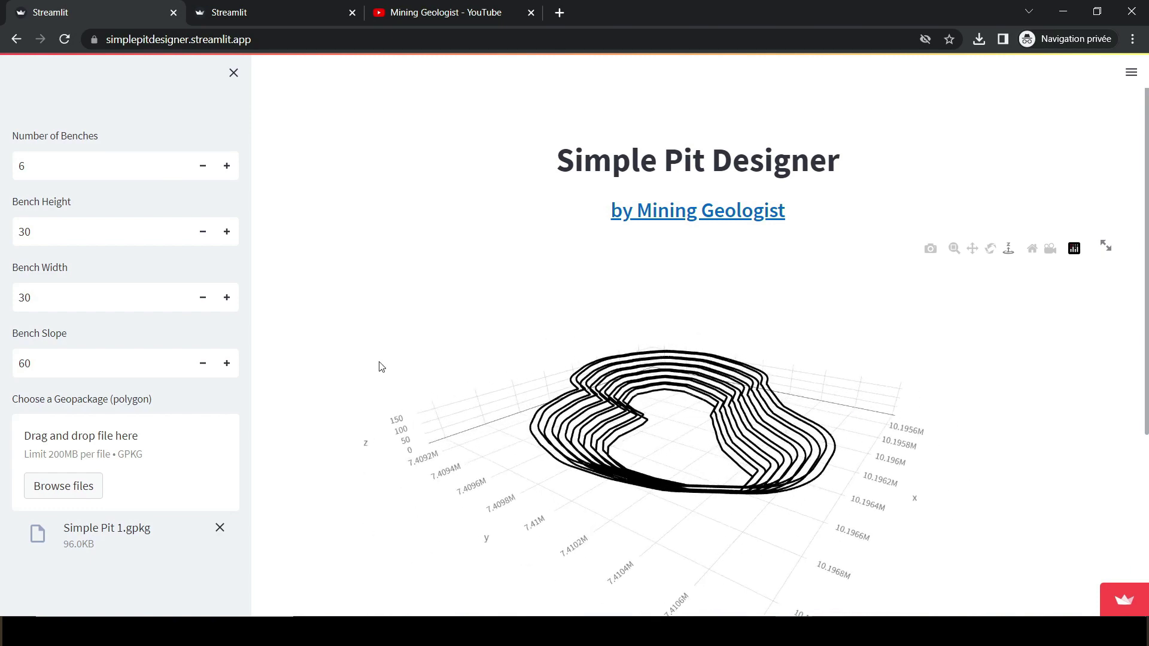
drag(382, 368, 740, 491)
- Expand the section on learning how to create this tool and view its email notification form
scroll(311, 371, down, 5)
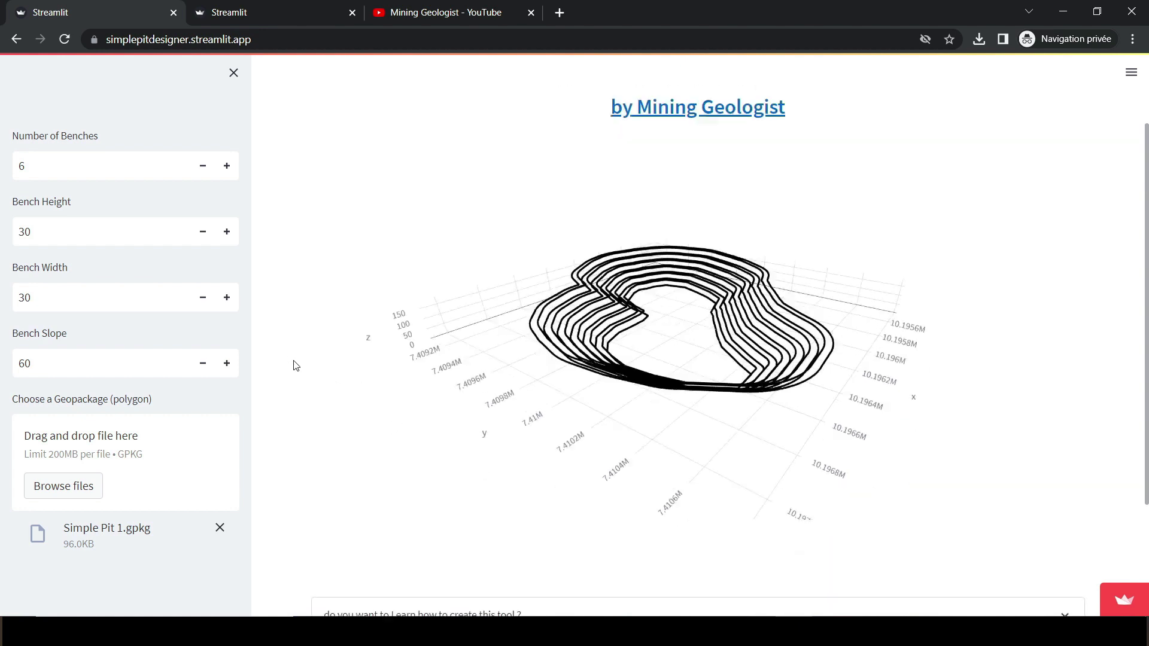
click(425, 451)
scroll(297, 321, down, 3)
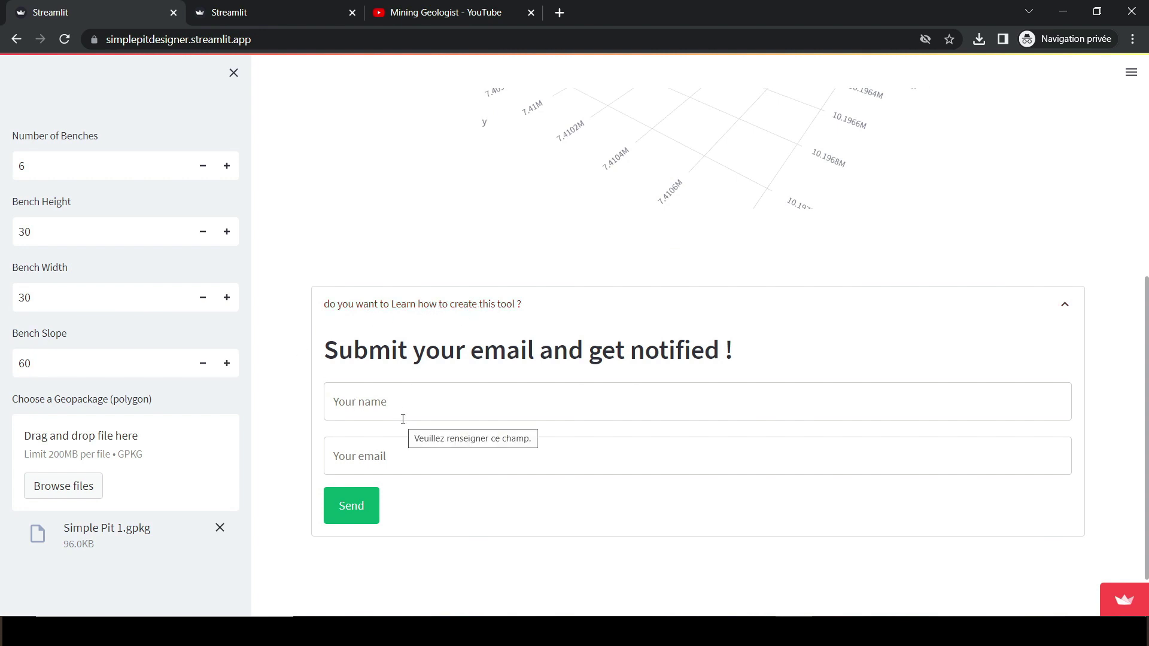
scroll(343, 284, up, 3)
scroll(590, 299, down, 2)
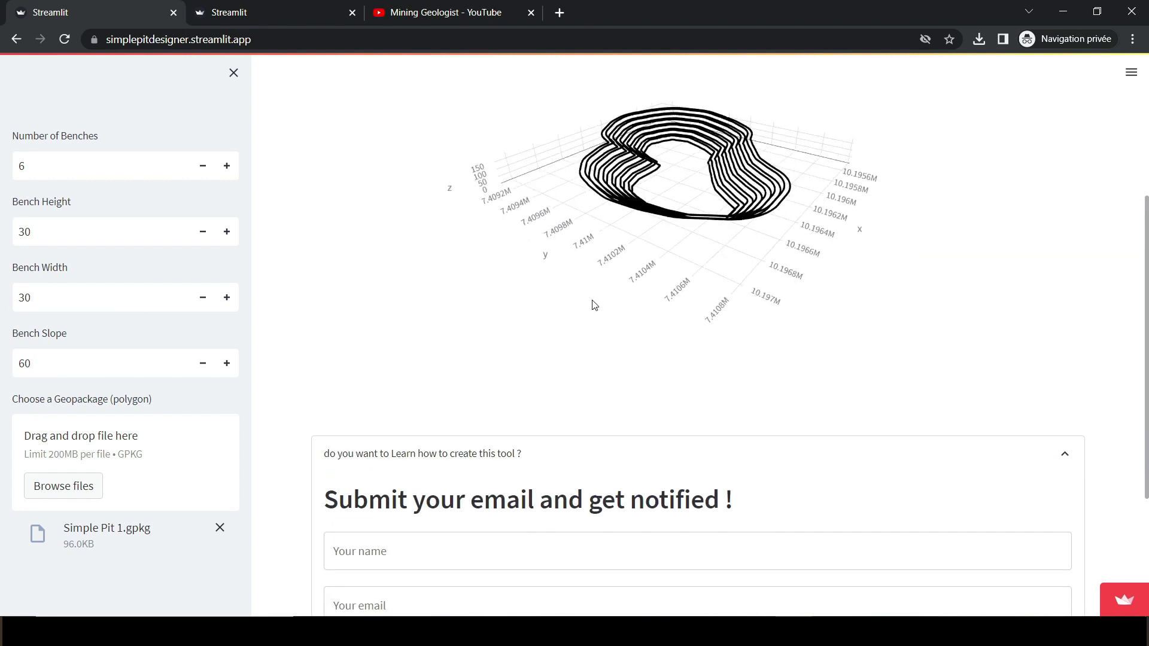
- Examine the finished 3D pit benches up close and from several angles
scroll(1137, 270, up, 3)
drag(846, 405, 796, 418)
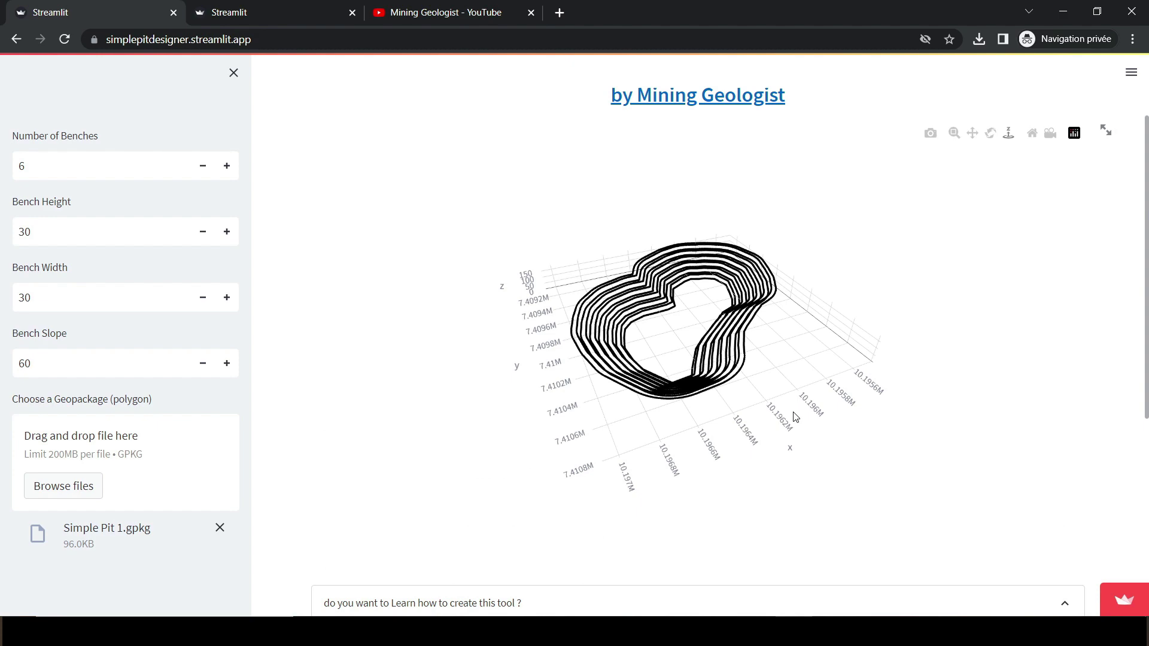
scroll(691, 328, up, 3)
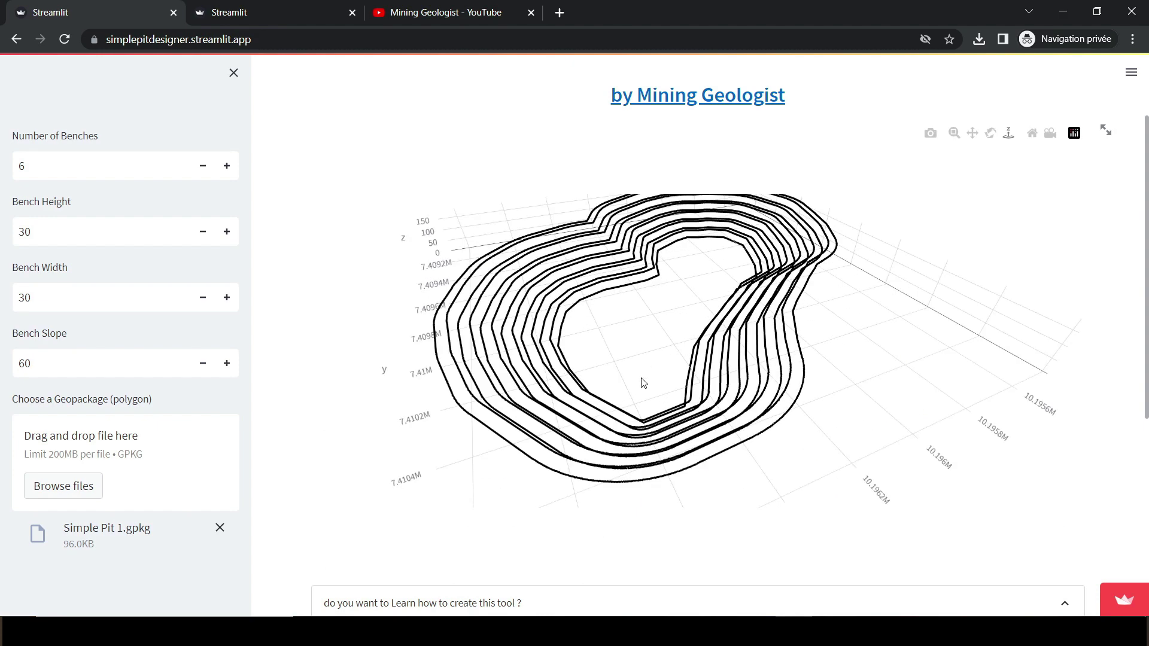
drag(672, 384, 652, 386)
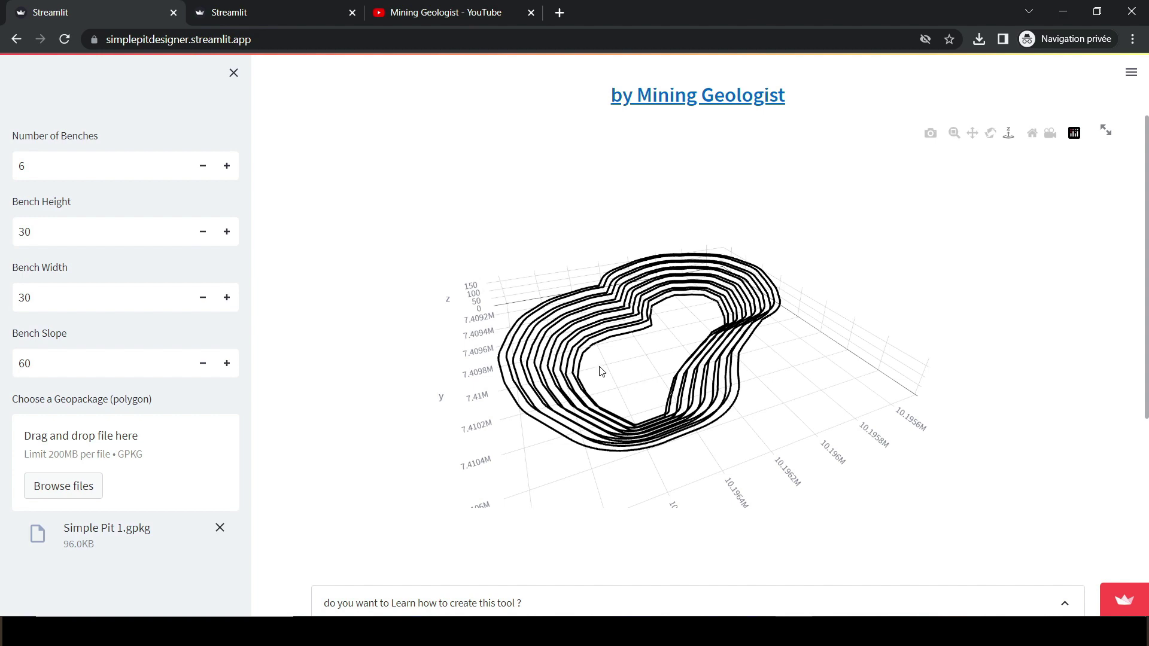
scroll(295, 428, down, 4)
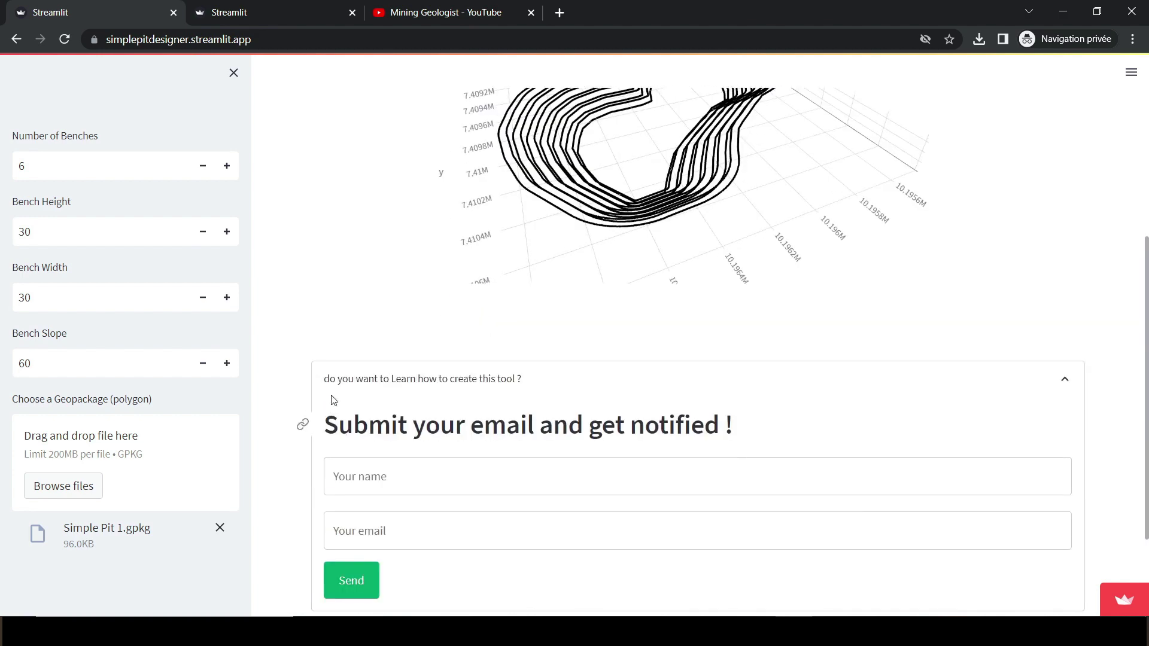
scroll(300, 429, up, 4)
scroll(366, 389, up, 1)
drag(526, 398, 559, 538)
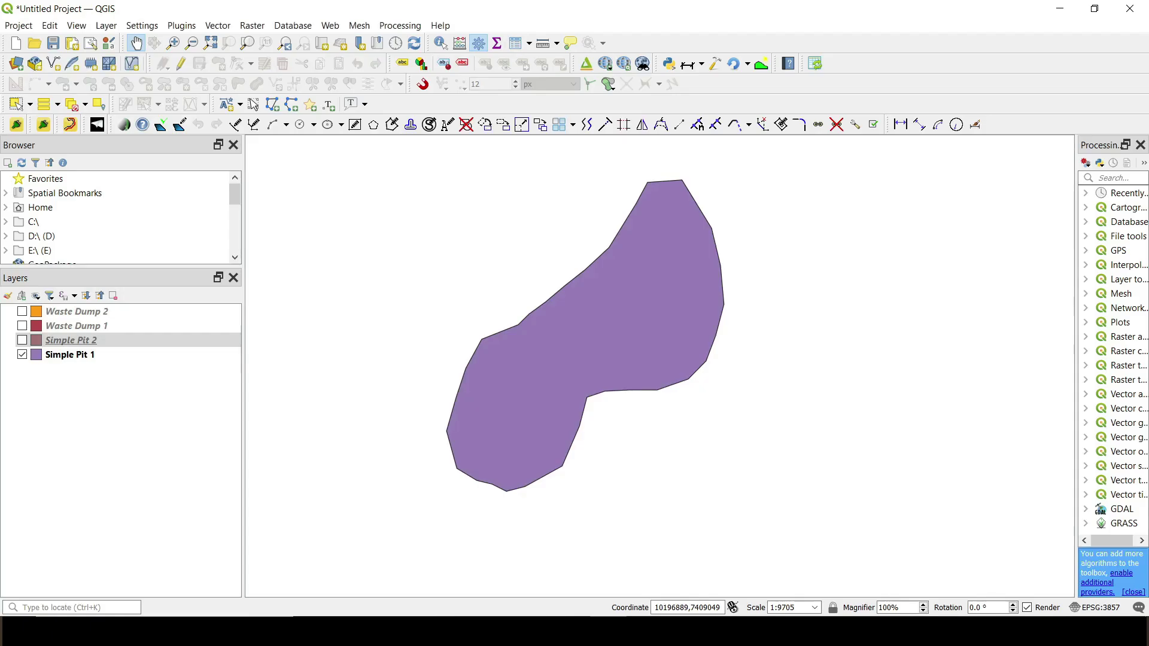
- In QGIS, hide the Simple Pit 1 layer, show the Waste Dump 1 layer, and centre its polygon on the map
click(22, 355)
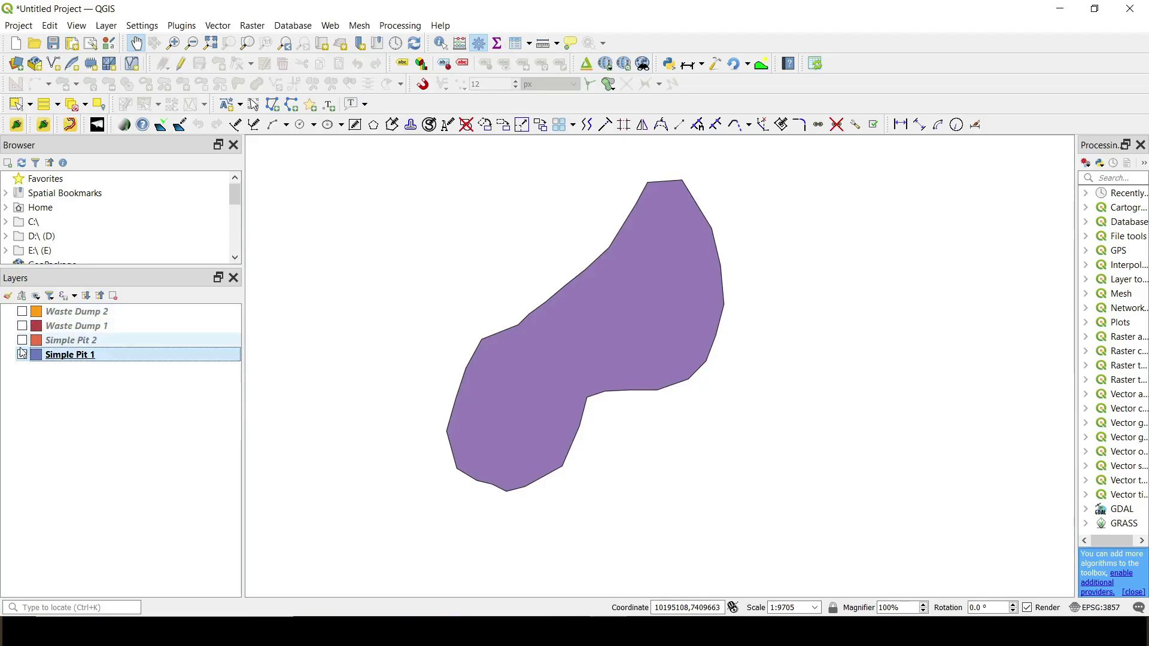
click(22, 326)
scroll(456, 423, down, 2)
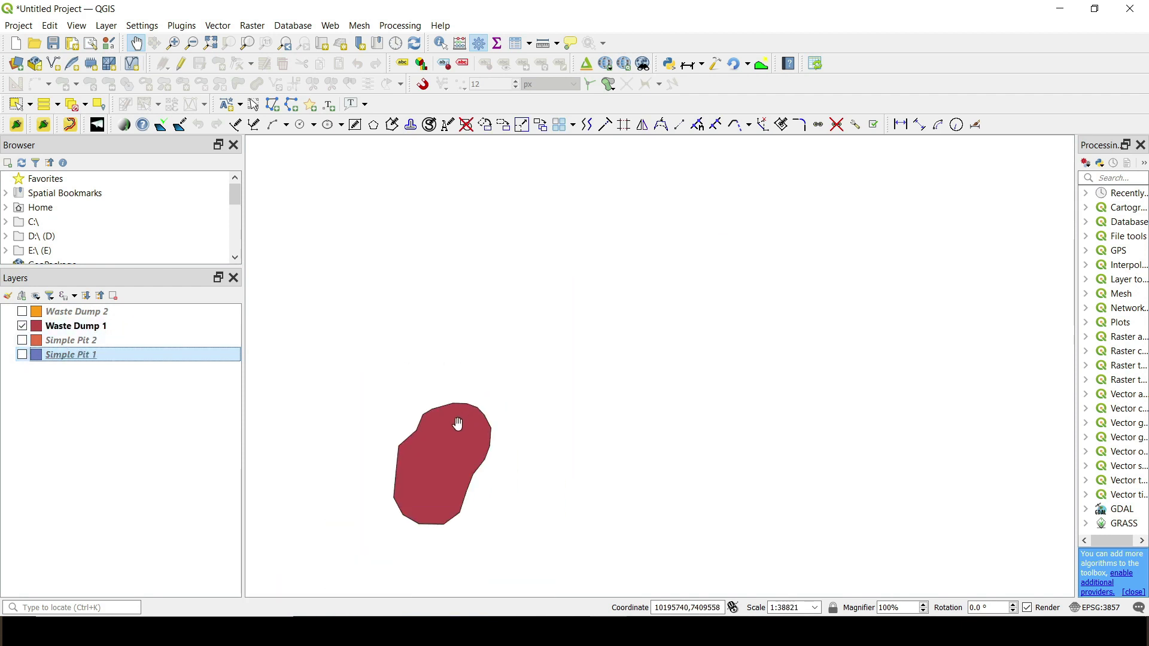
drag(456, 423, 612, 359)
scroll(555, 347, up, 1)
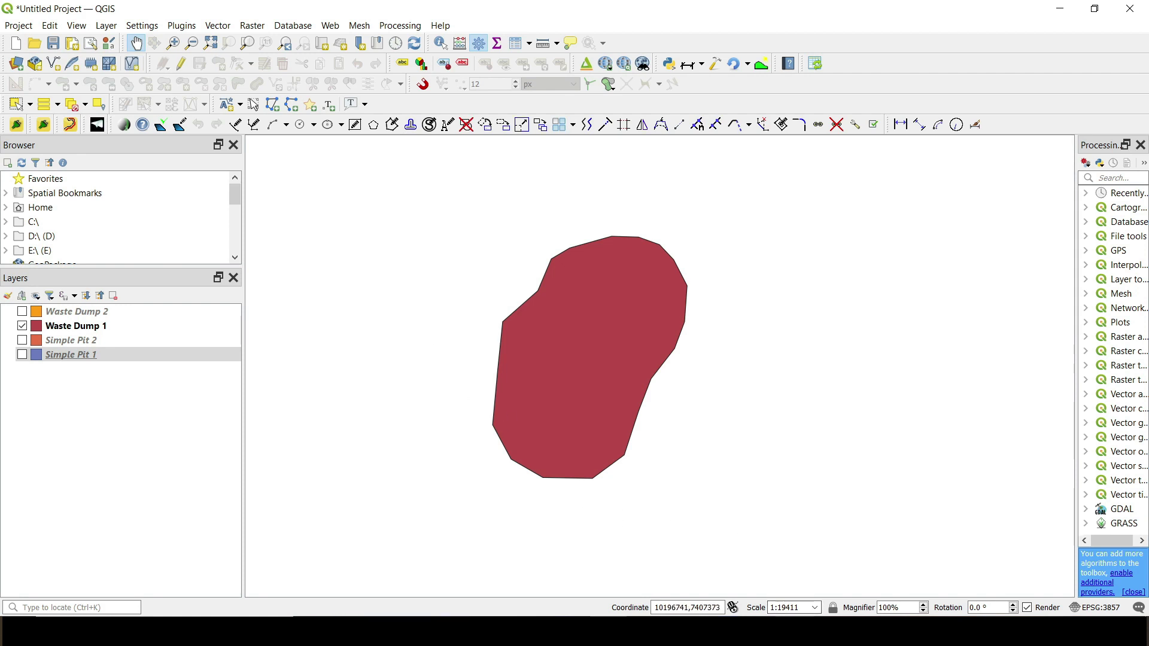
- Switch to the Waste Dump Modeller web app and review its boundary, terrain and bench parameters
click(795, 631)
click(278, 11)
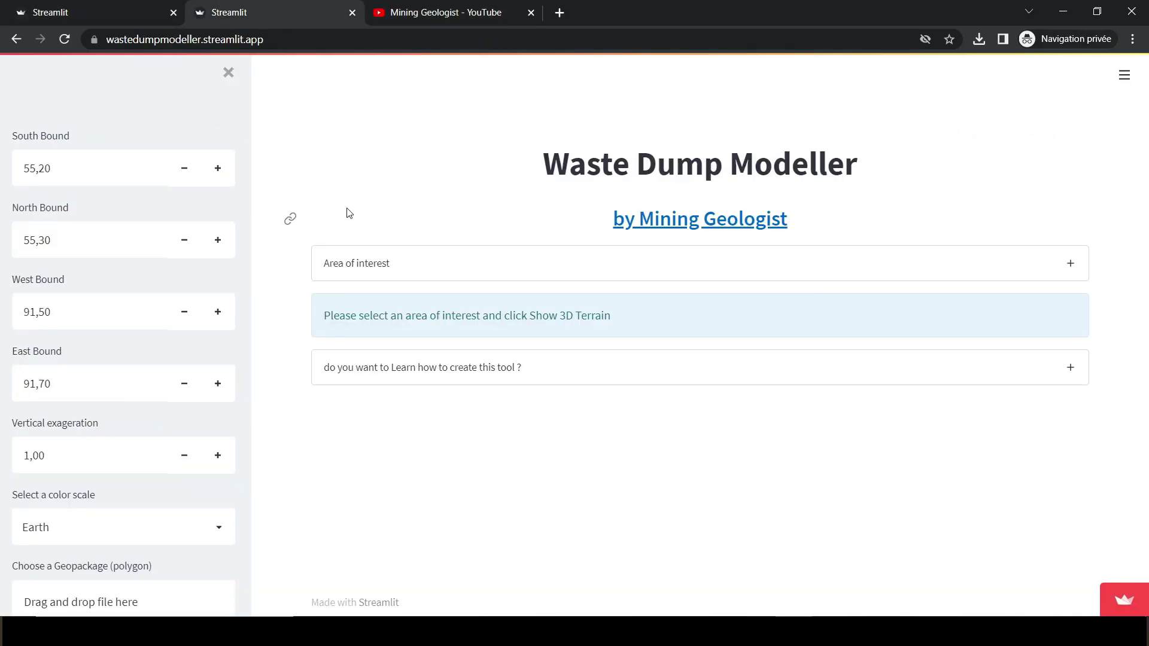
scroll(182, 329, down, 8)
scroll(171, 397, up, 5)
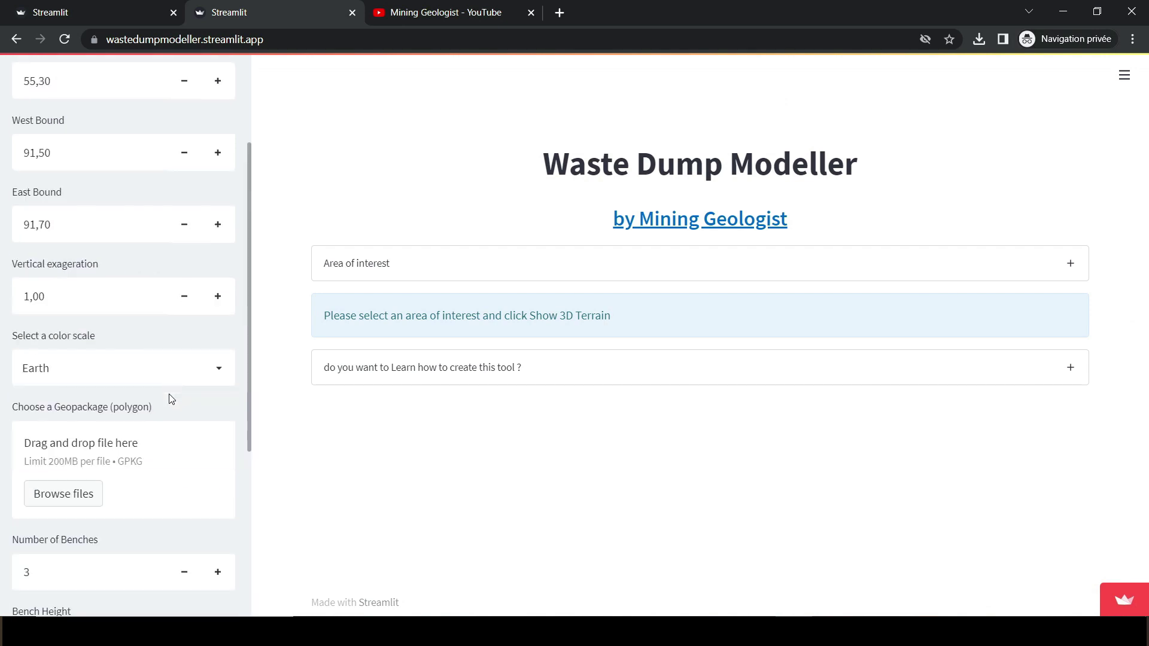
scroll(170, 398, up, 3)
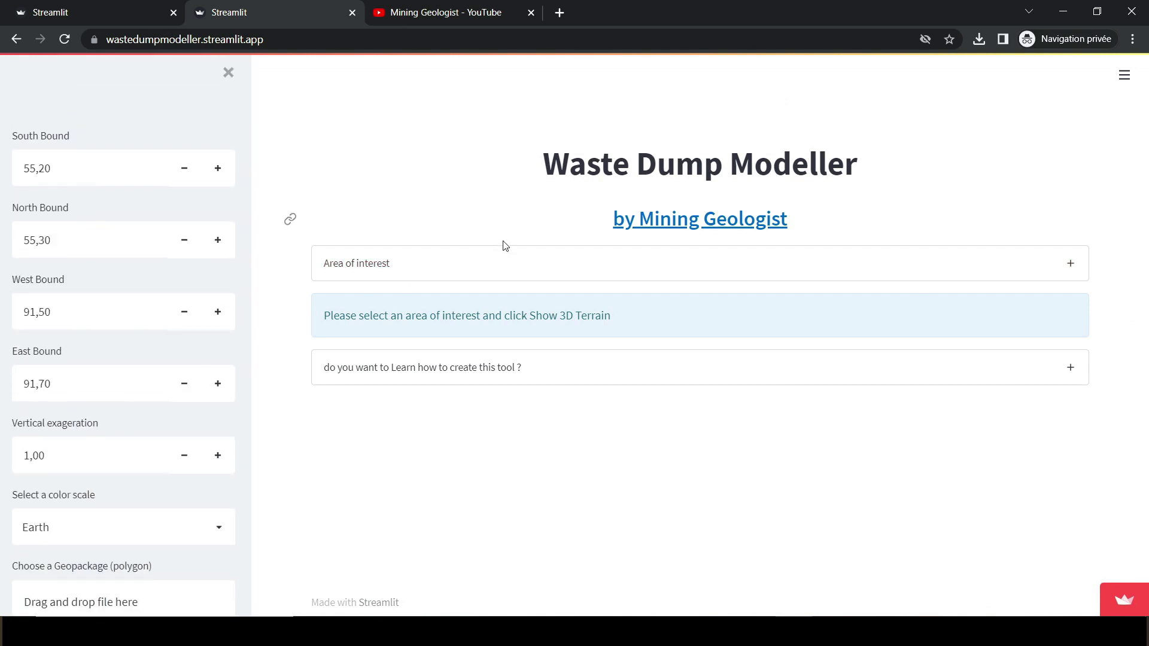
- Expand the Area of interest map to show the four boundary points and their surroundings
click(513, 272)
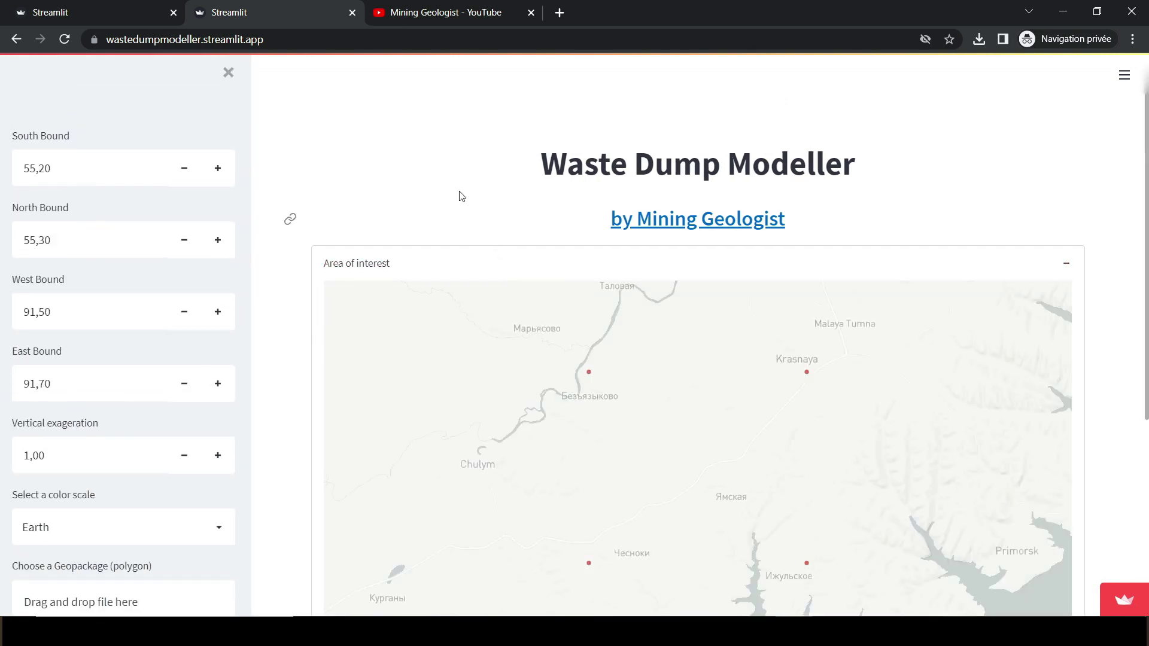
scroll(289, 233, down, 3)
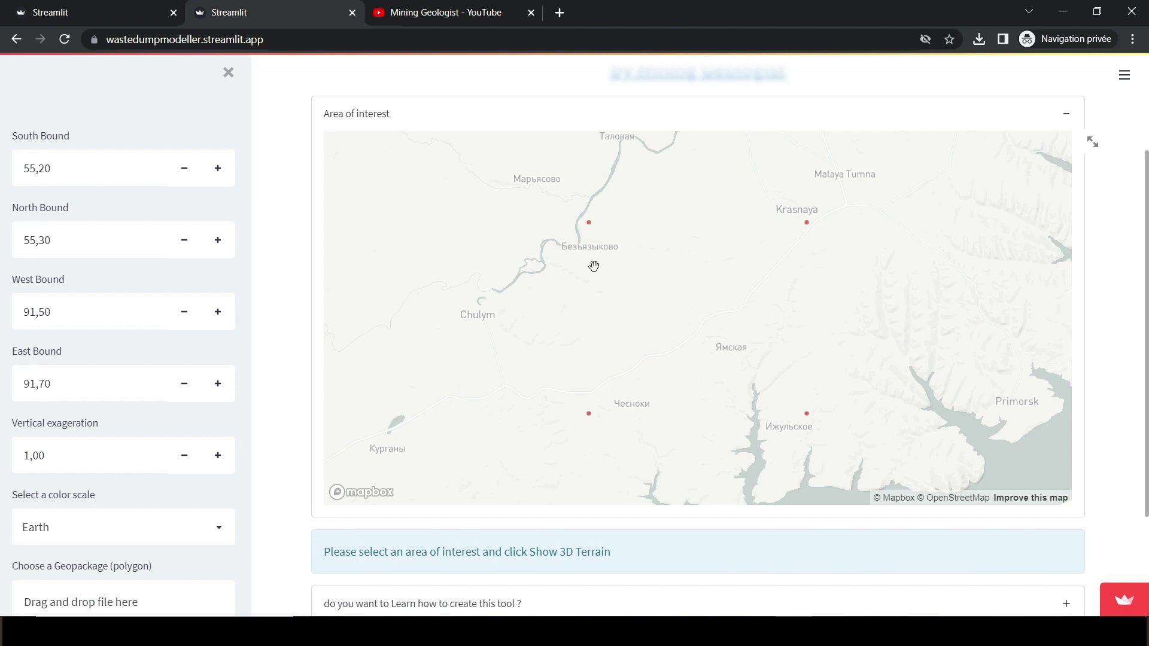
scroll(721, 252, down, 3)
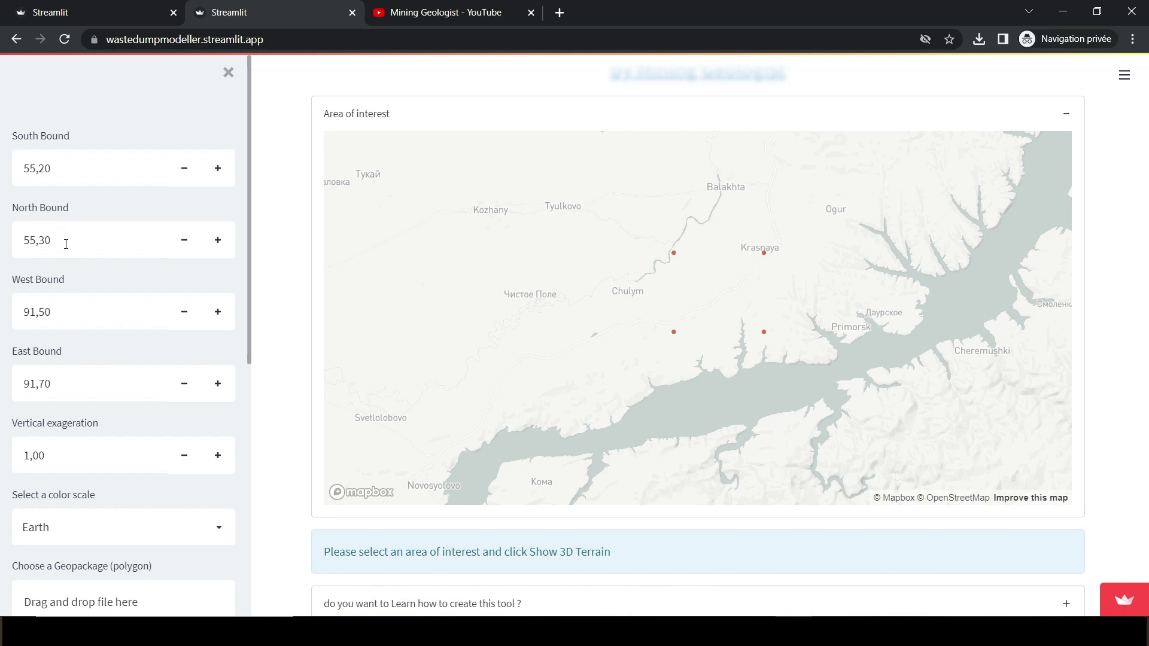
- Examine how the north, south, west and east bounds relate to the four corner points on the area of interest map
drag(66, 243, 20, 240)
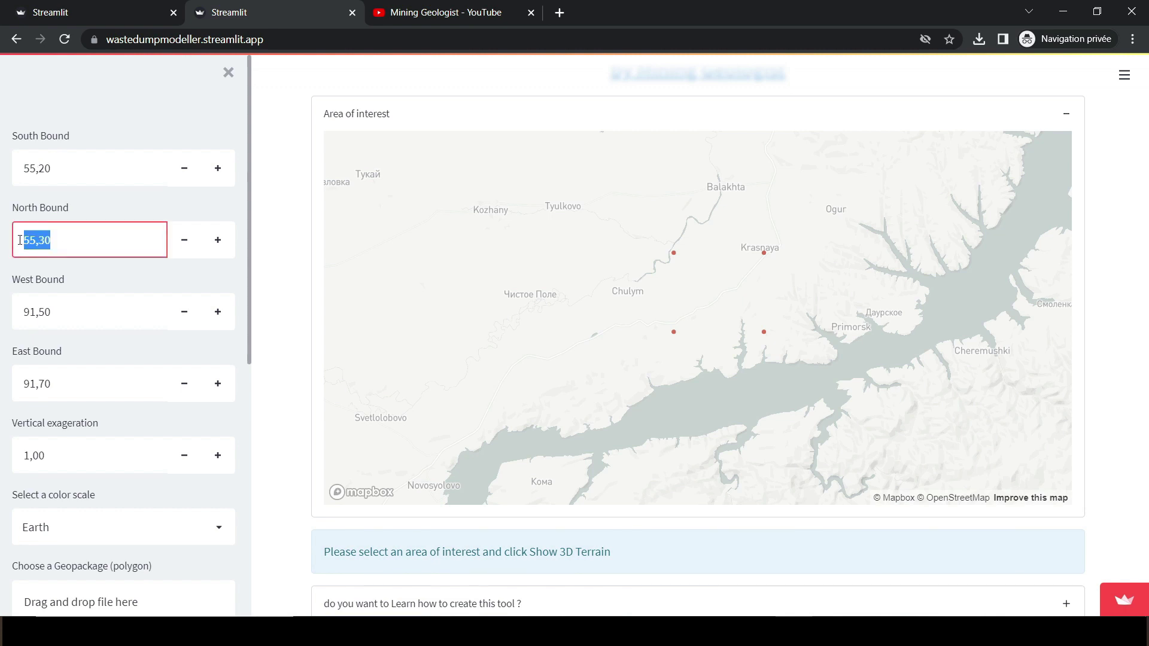
click(74, 314)
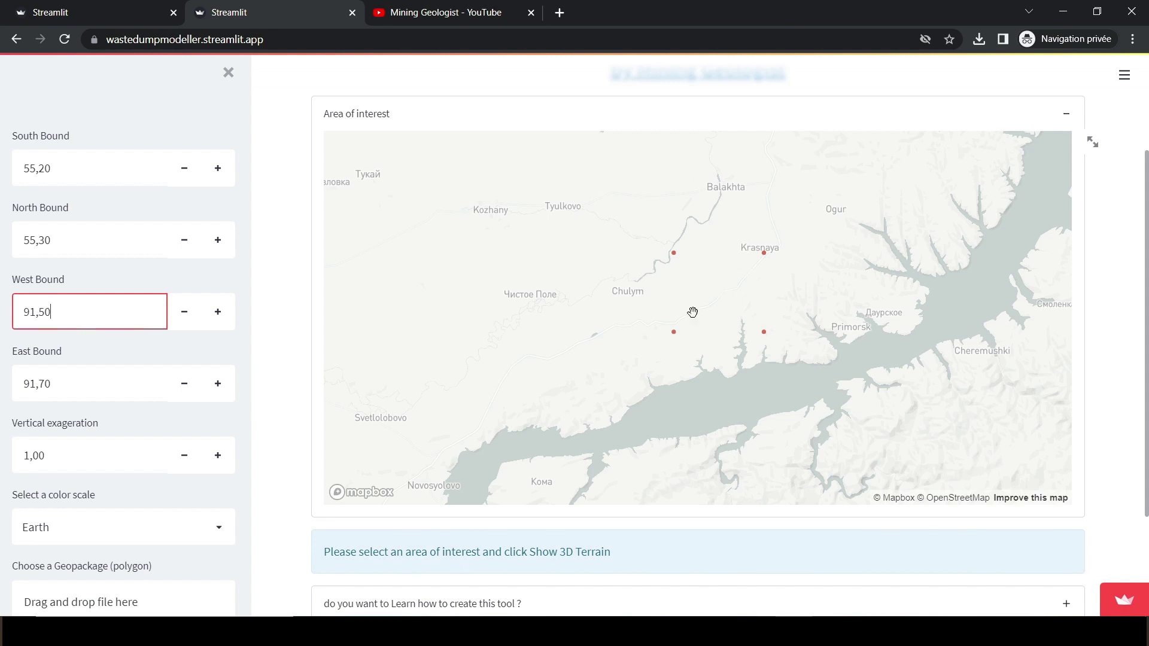
scroll(733, 255, down, 6)
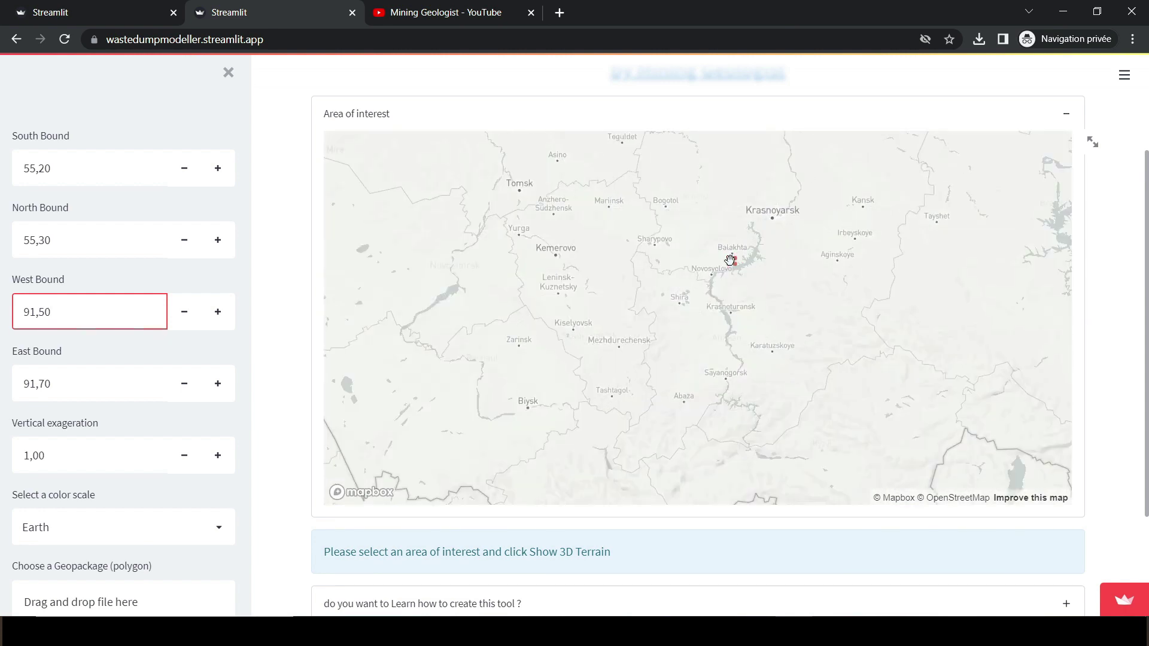
scroll(730, 260, down, 5)
scroll(657, 277, up, 4)
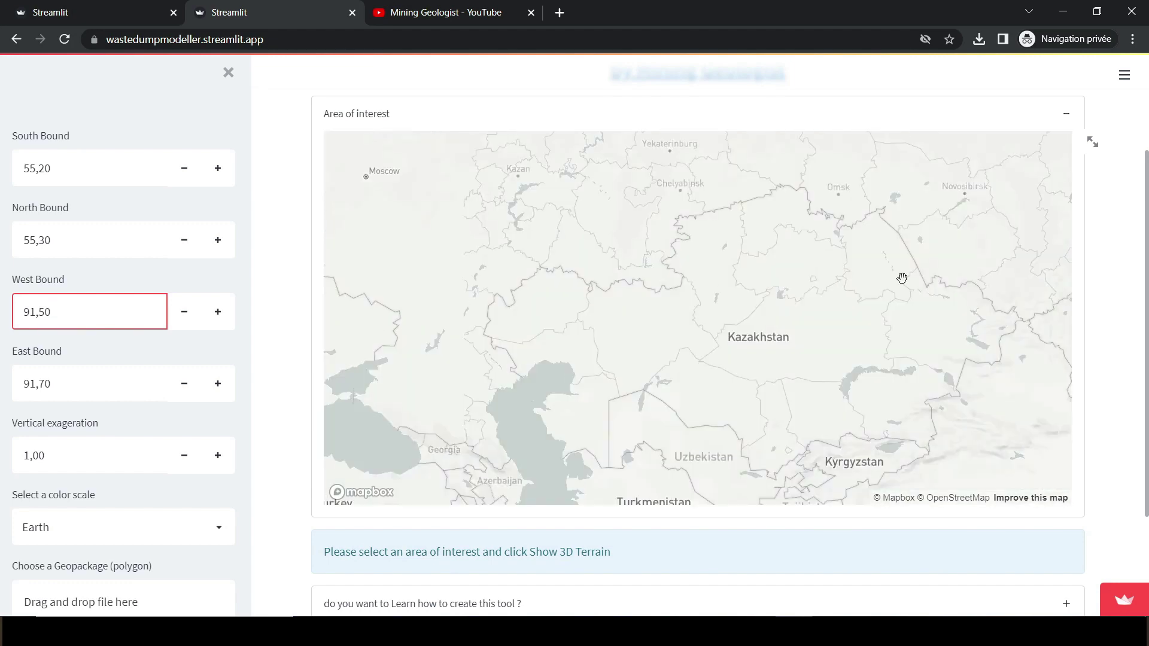
scroll(754, 302, up, 5)
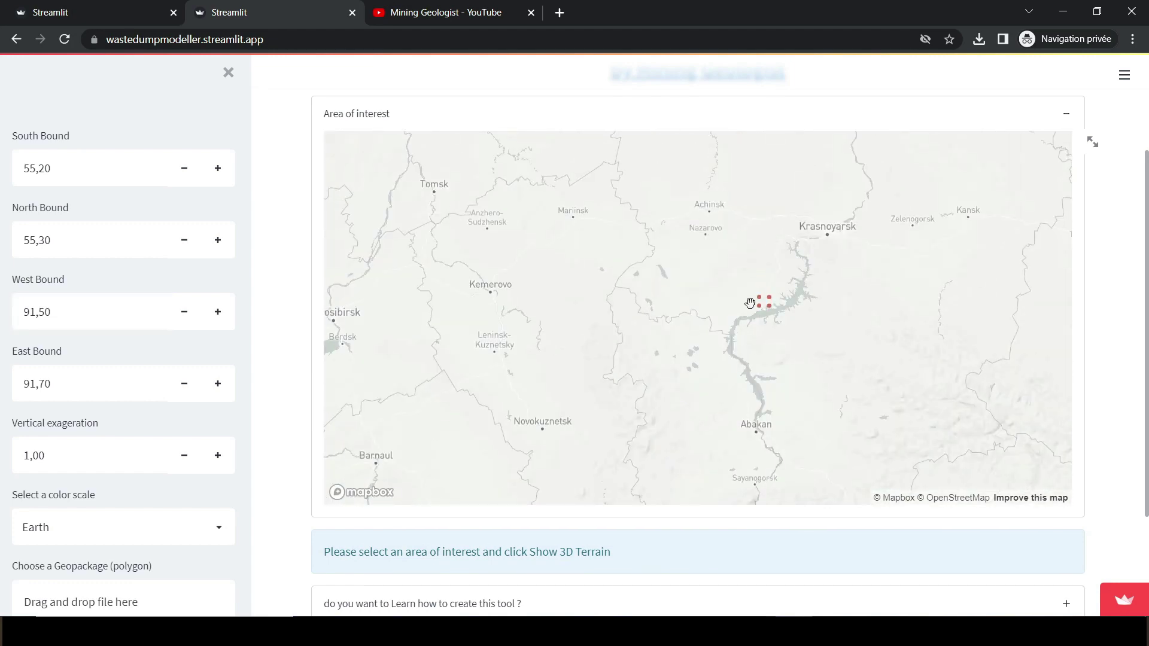
scroll(754, 302, up, 5)
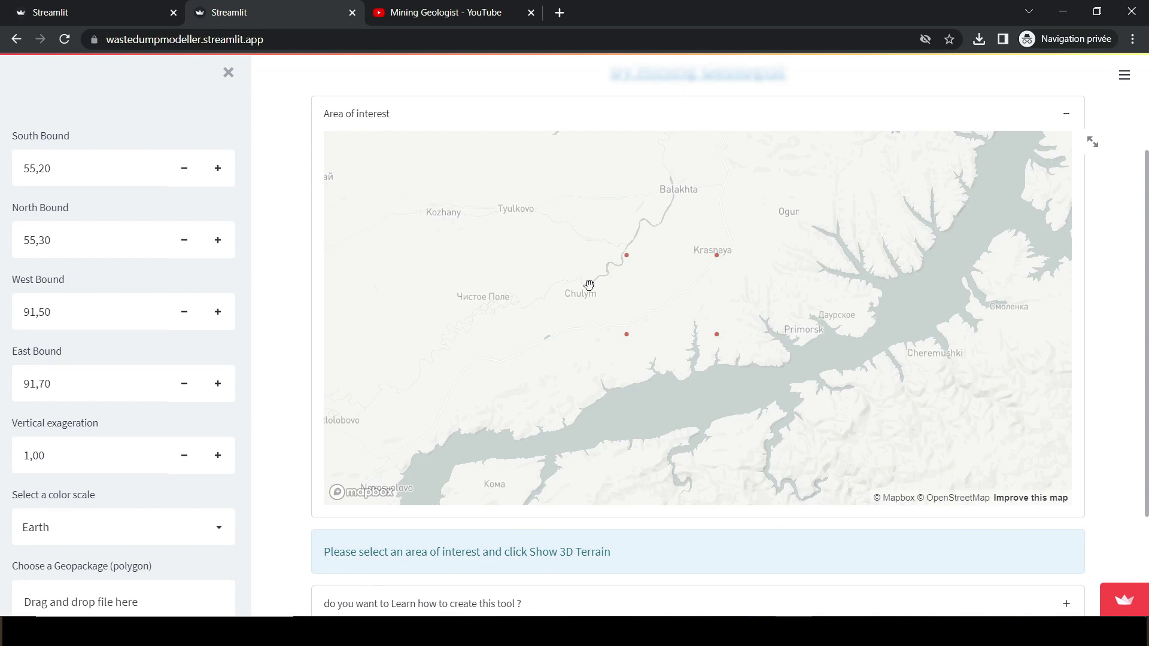
scroll(292, 255, down, 3)
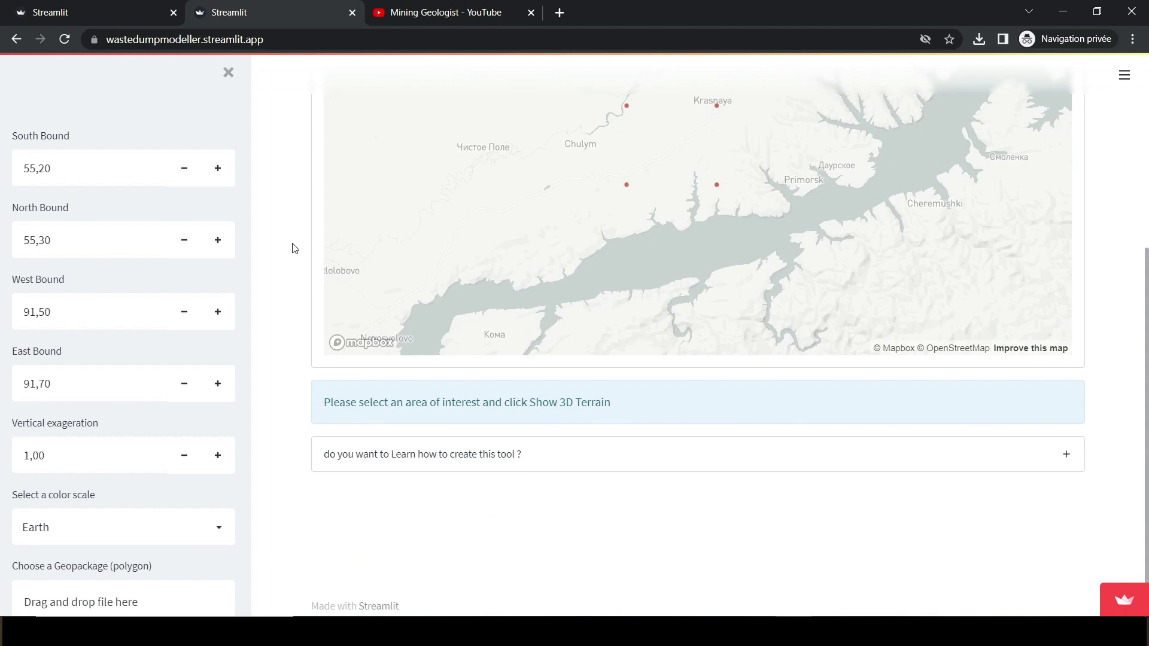
scroll(730, 204, up, 3)
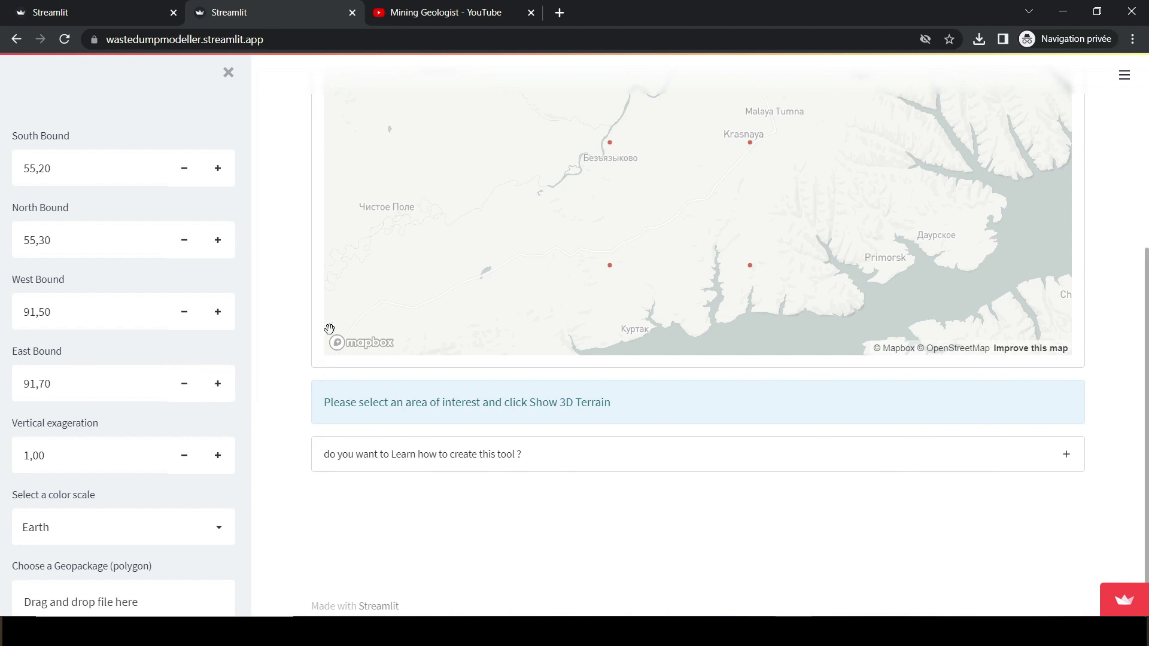
drag(712, 174, 690, 168)
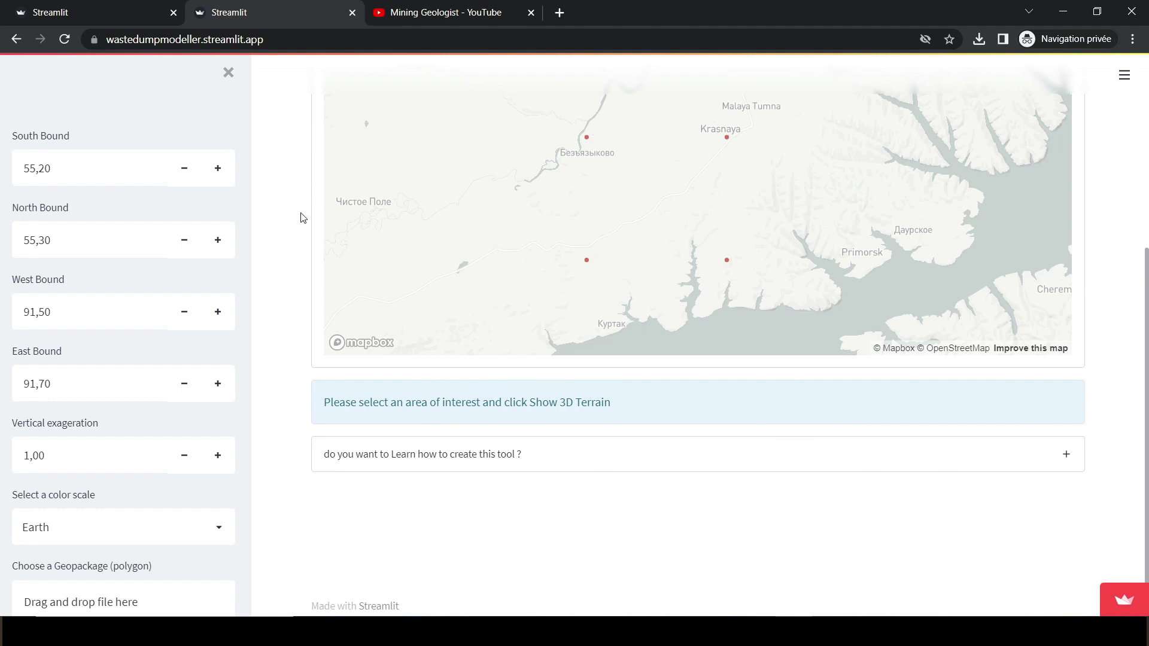
drag(652, 201, 674, 213)
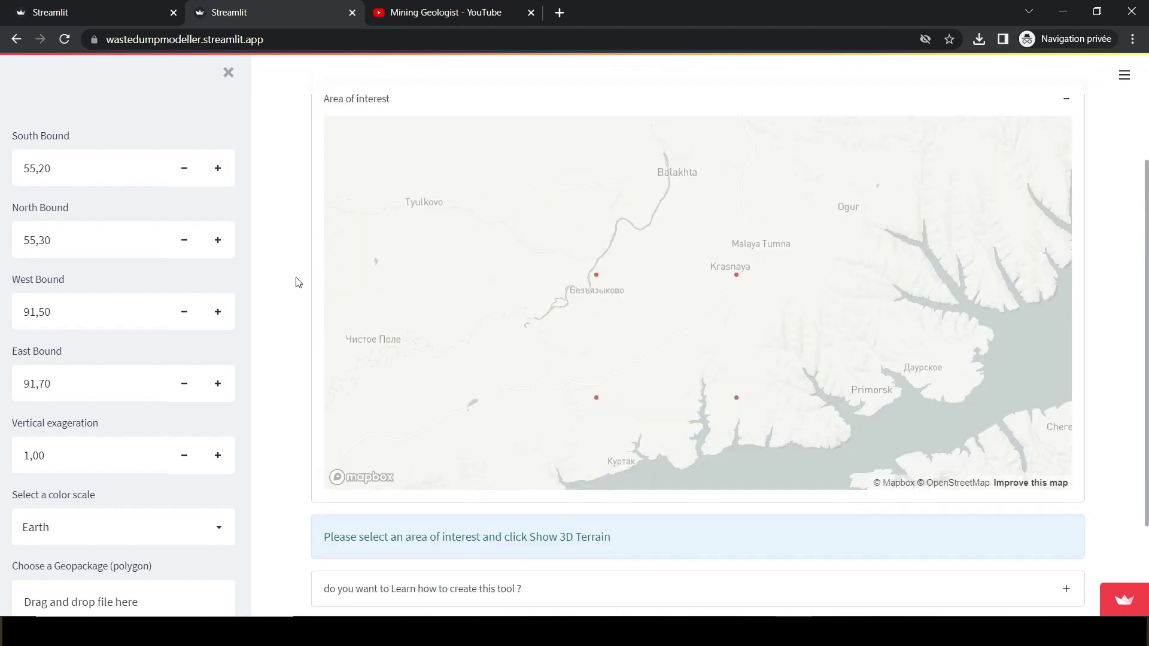
scroll(151, 464, down, 5)
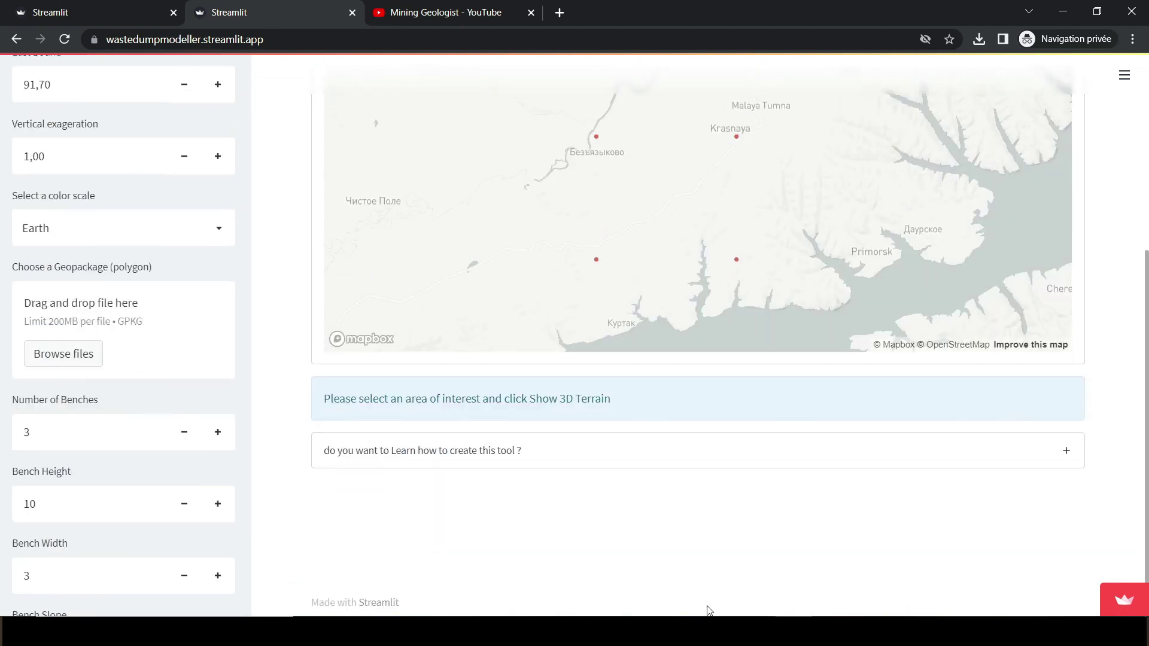
- Upload Waste Dump 1.gpkg from the Mining tools folder as the polygon GeoPackage
mouse_move(709, 628)
click(597, 561)
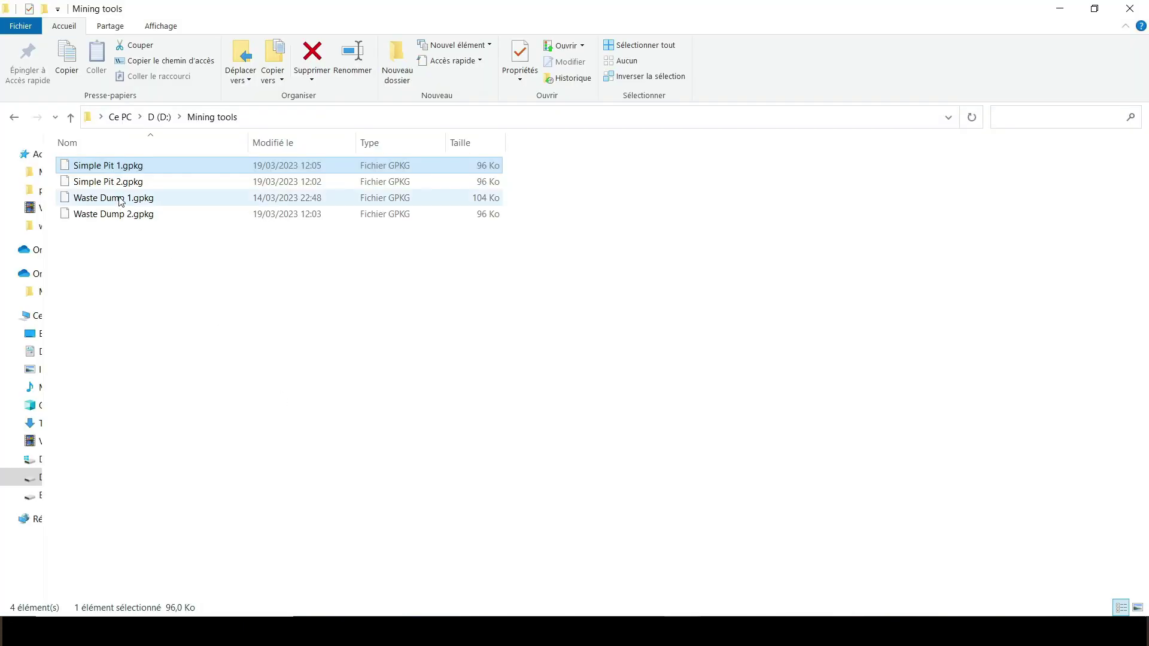
drag(105, 204, 47, 353)
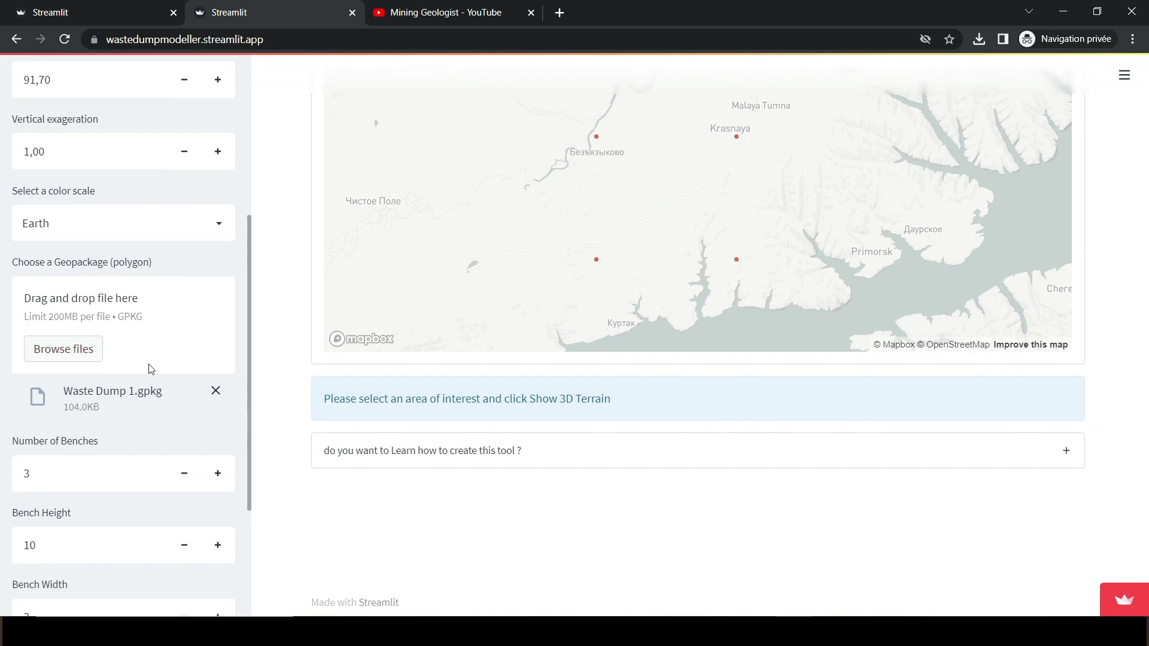
- Set the number of benches to 10 and review the other waste dump parameters
scroll(136, 384, down, 3)
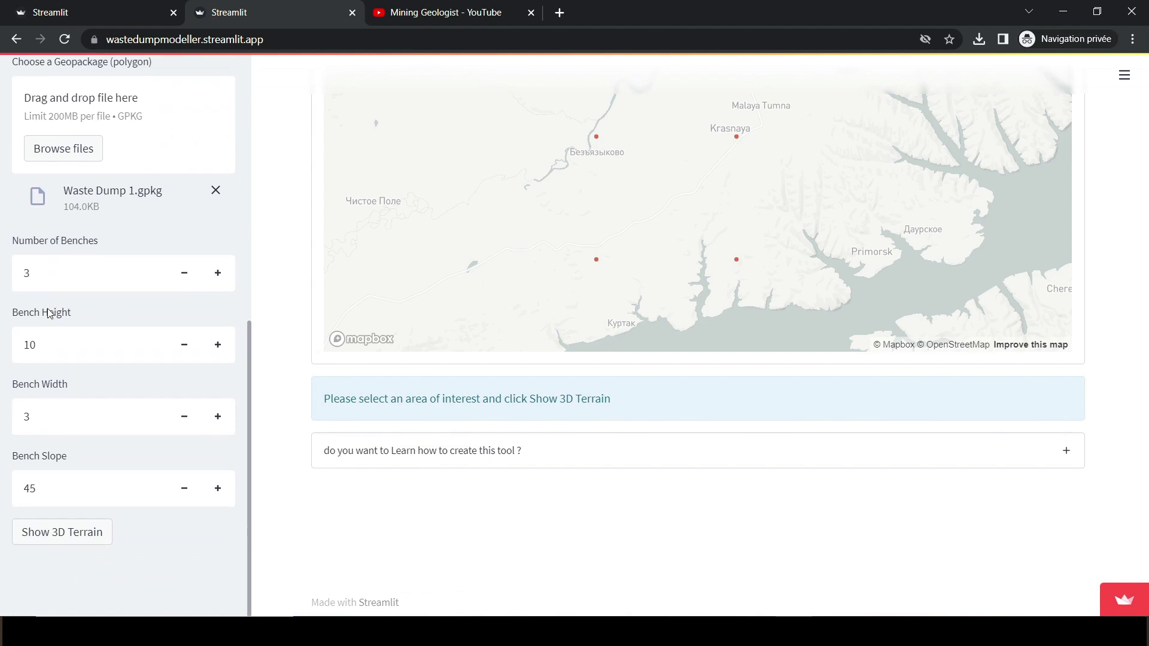
drag(54, 272, 2, 275)
text(10)
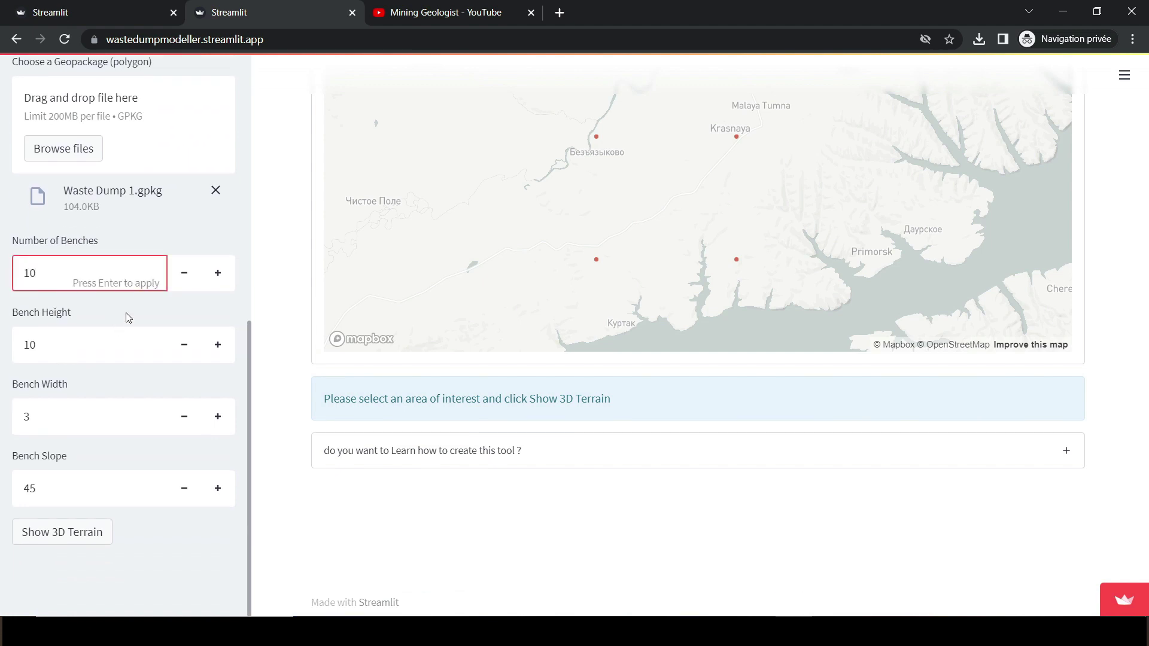
key(Return)
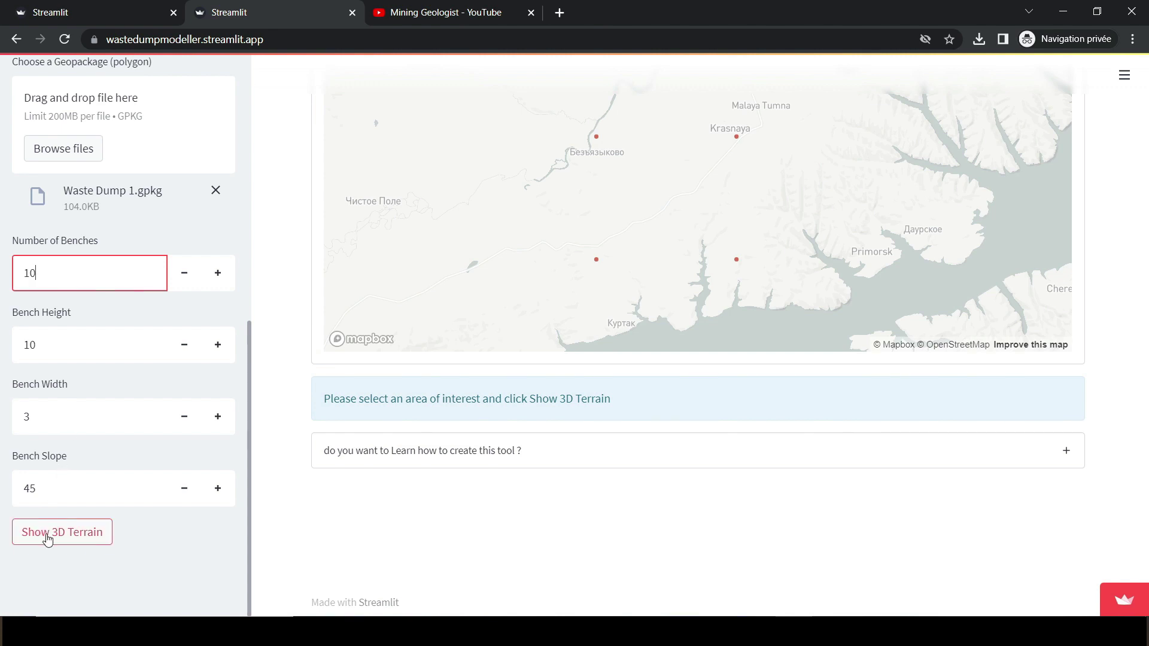
scroll(48, 138, up, 3)
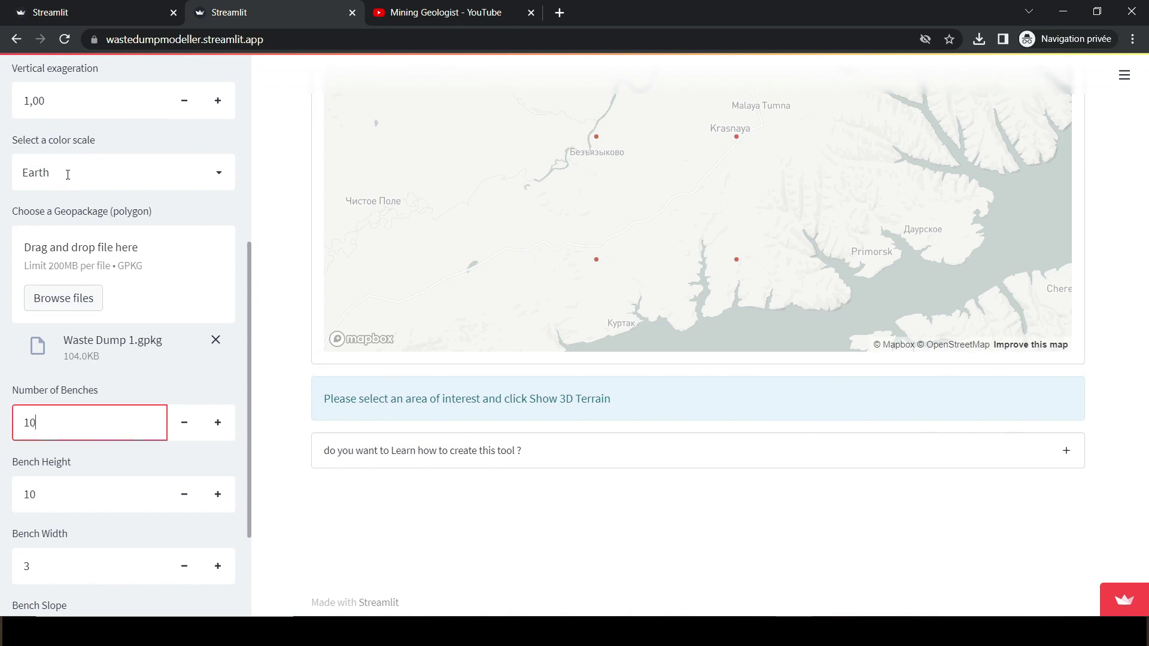
scroll(128, 526, down, 3)
- View the notification sign-up form in the section on learning to create this tool, and collapse it
click(474, 451)
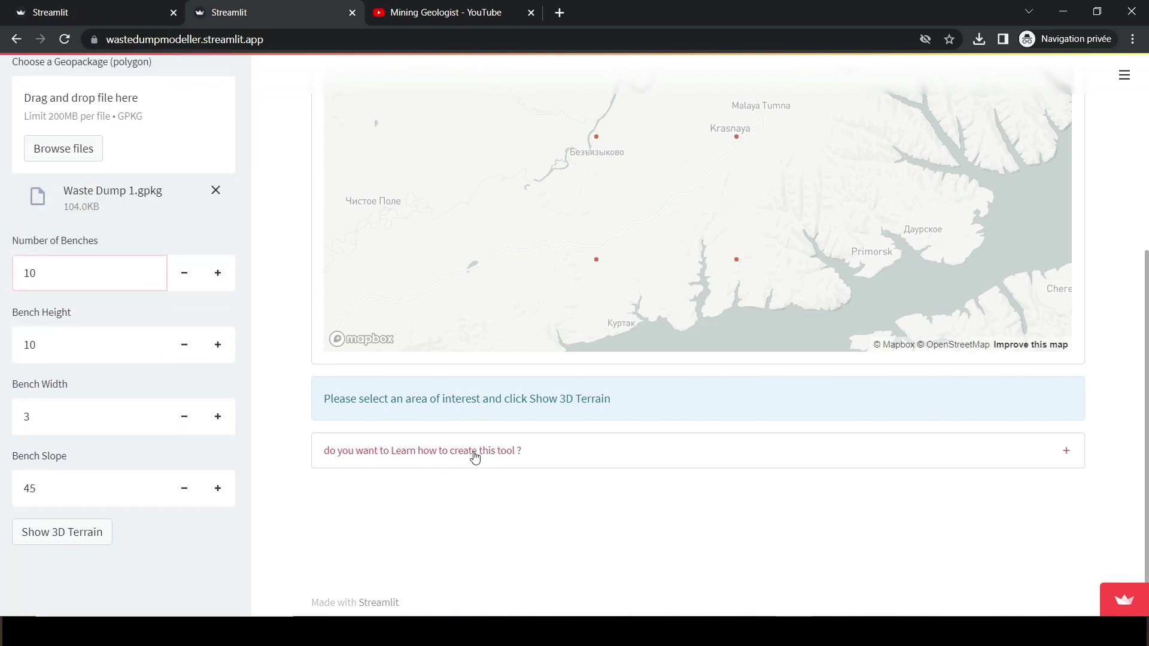
scroll(309, 409, down, 3)
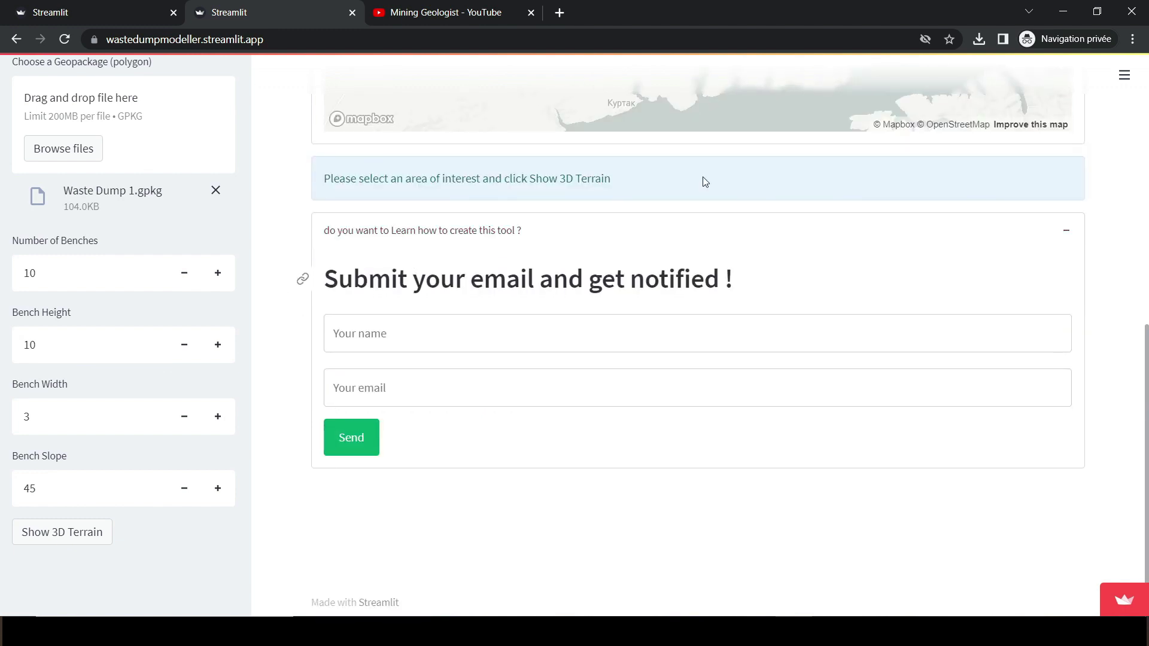
click(399, 231)
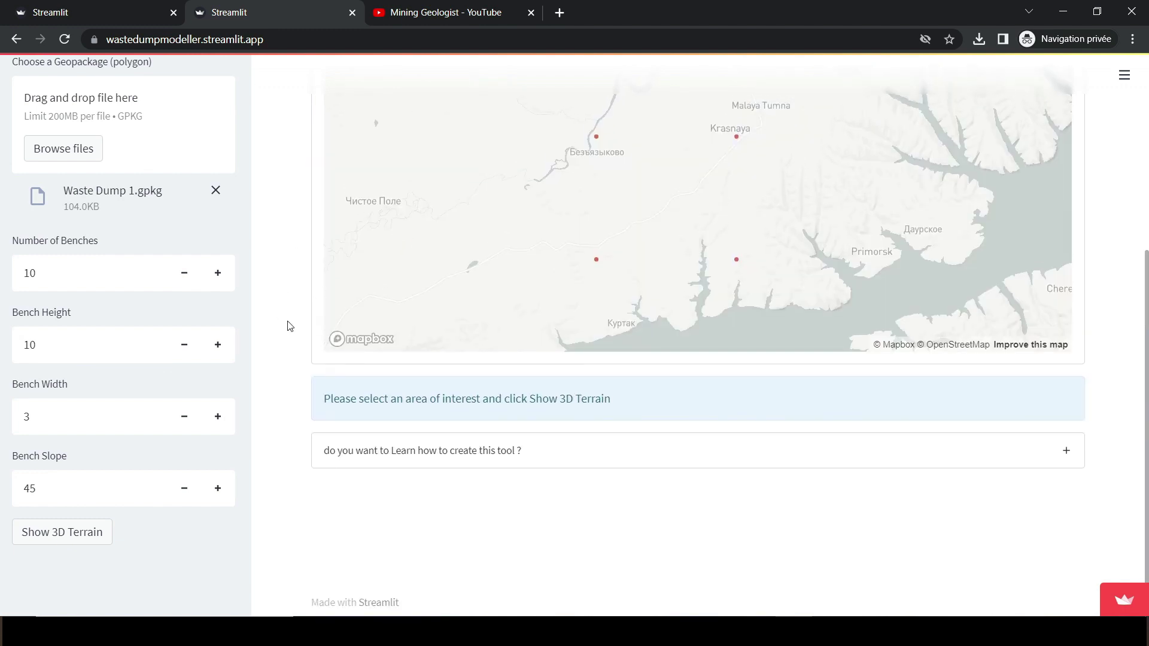
- Generate the 3D terrain with the 10-bench waste dump and expand the 3D Terrain section
click(78, 543)
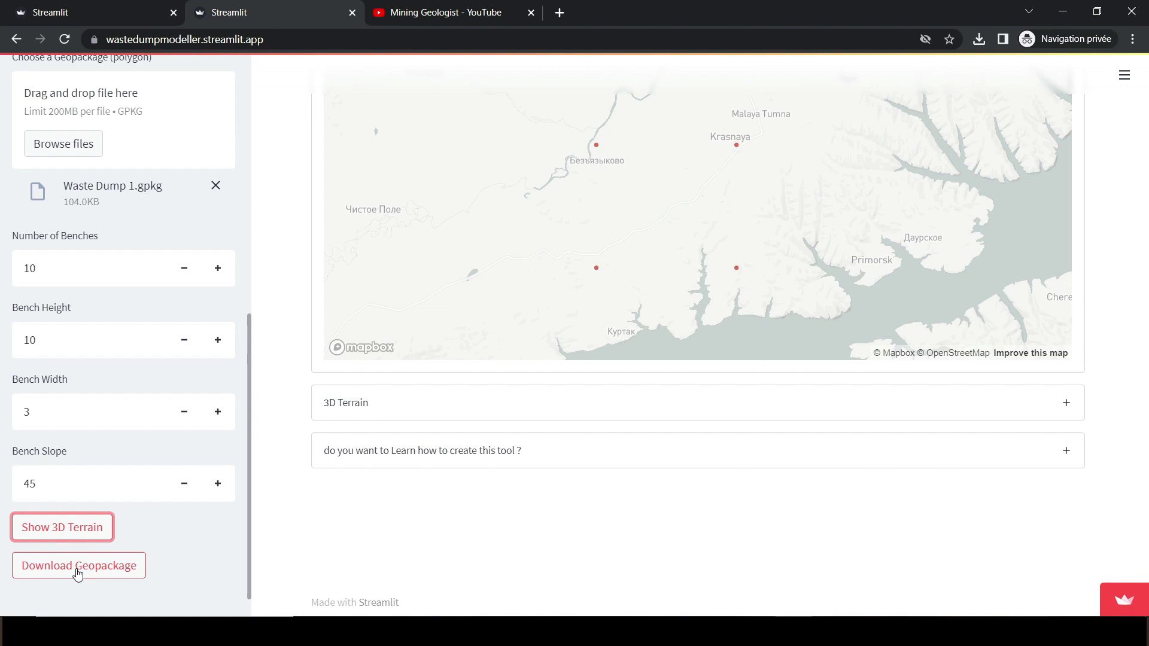
click(449, 403)
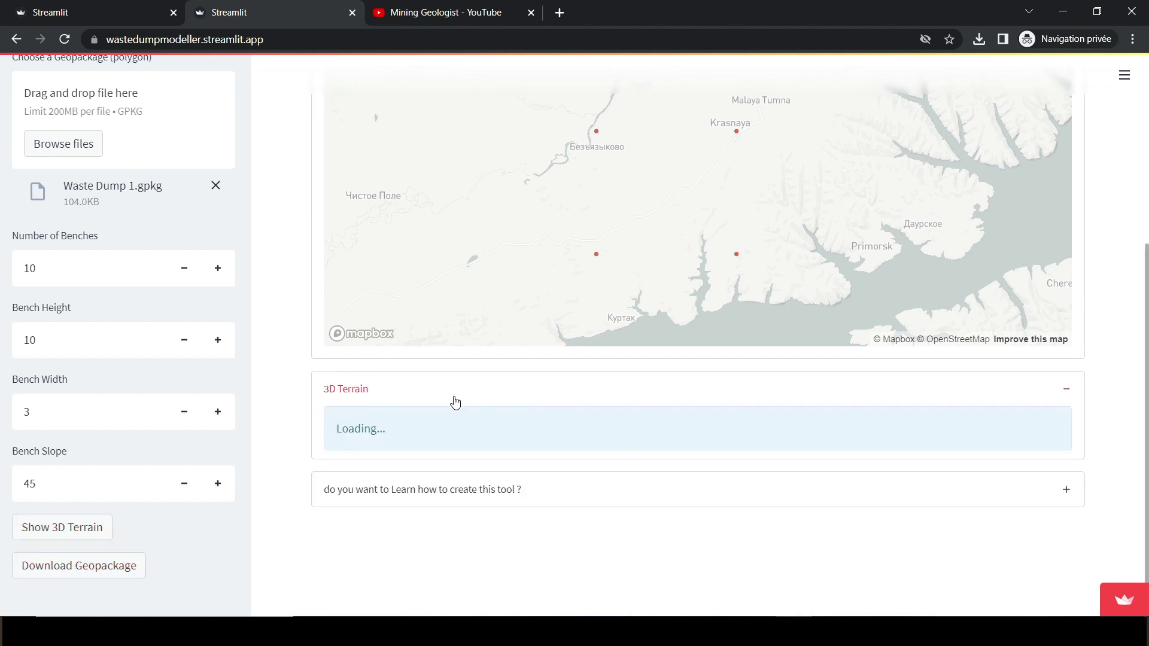
scroll(568, 413, down, 1)
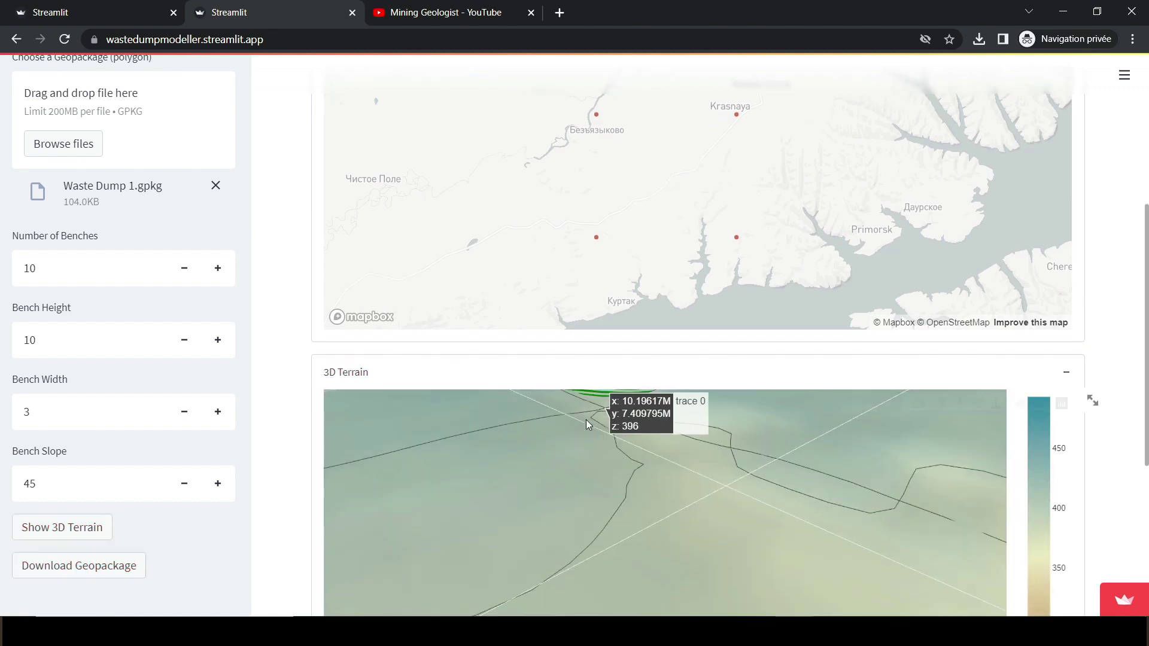
- Examine the 10-bench waste dump on the 3D terrain from several angles and distances
drag(629, 441, 569, 418)
scroll(186, 263, up, 4)
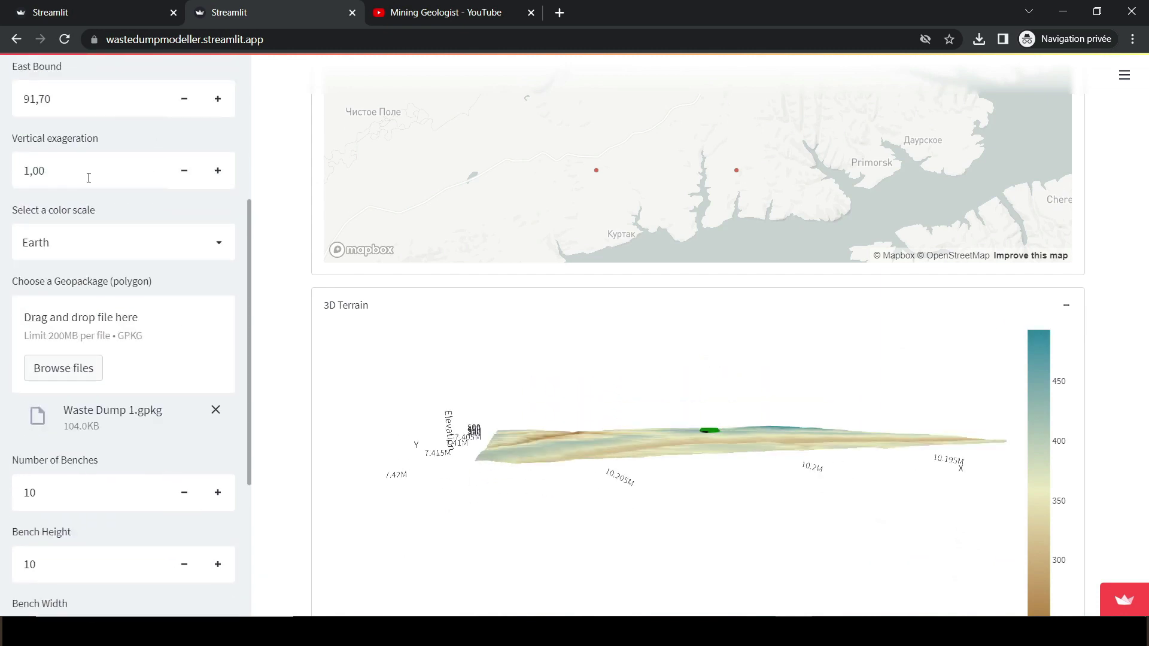
drag(698, 464, 679, 518)
scroll(815, 482, up, 5)
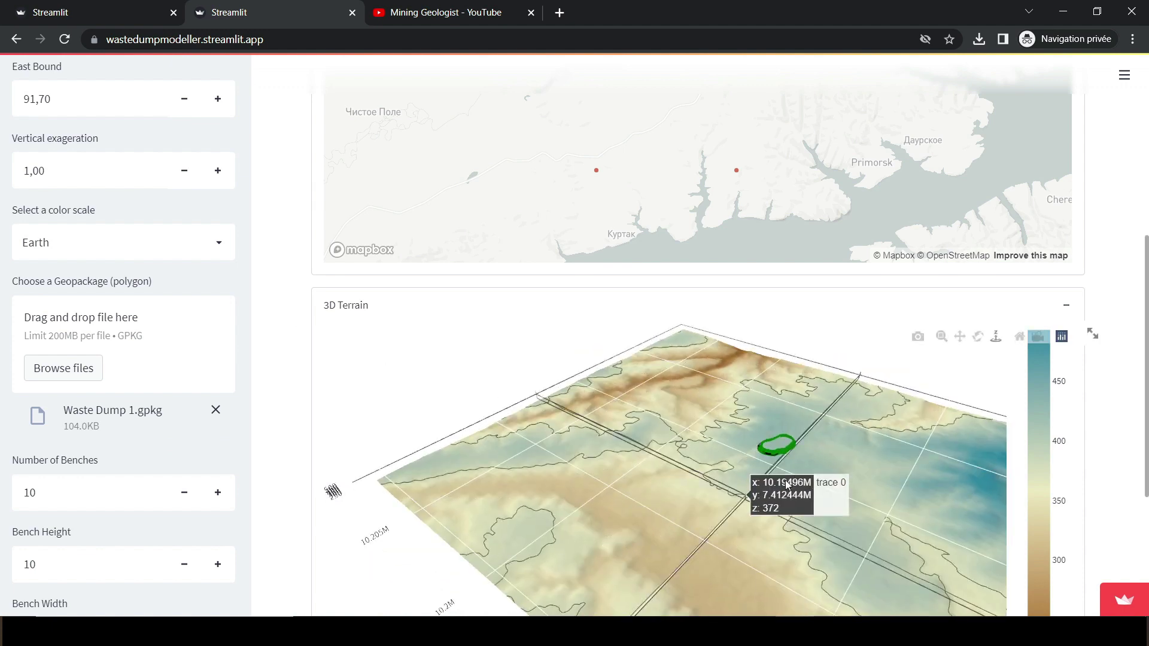
scroll(610, 495, down, 5)
scroll(569, 469, up, 5)
scroll(756, 474, down, 5)
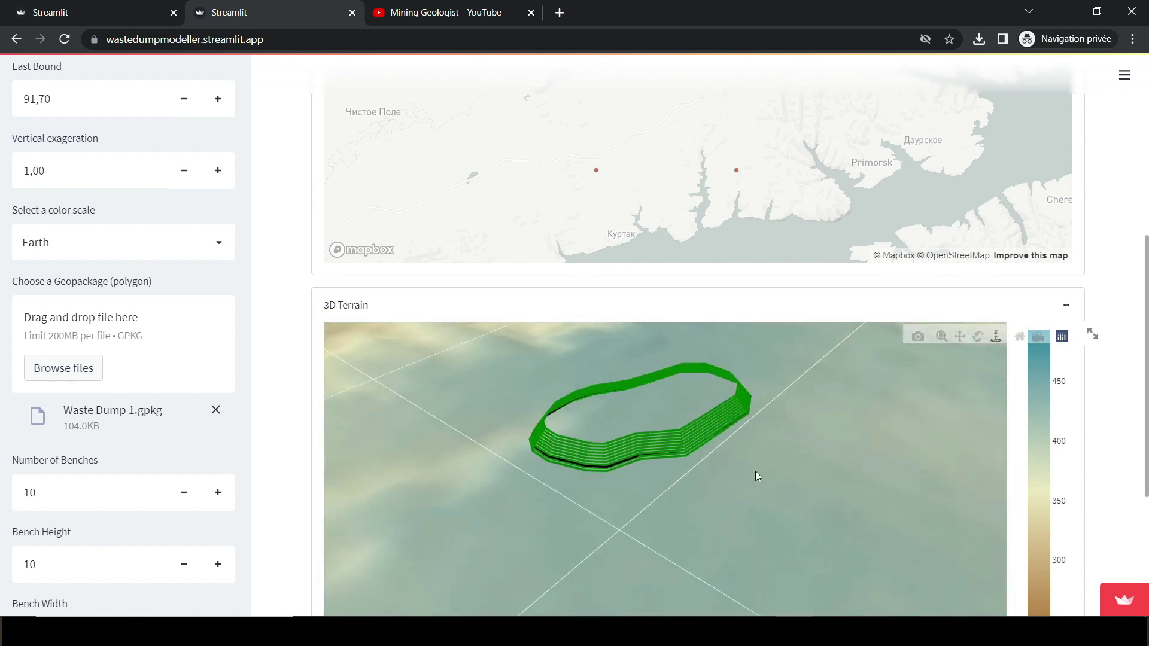
drag(756, 475, 720, 441)
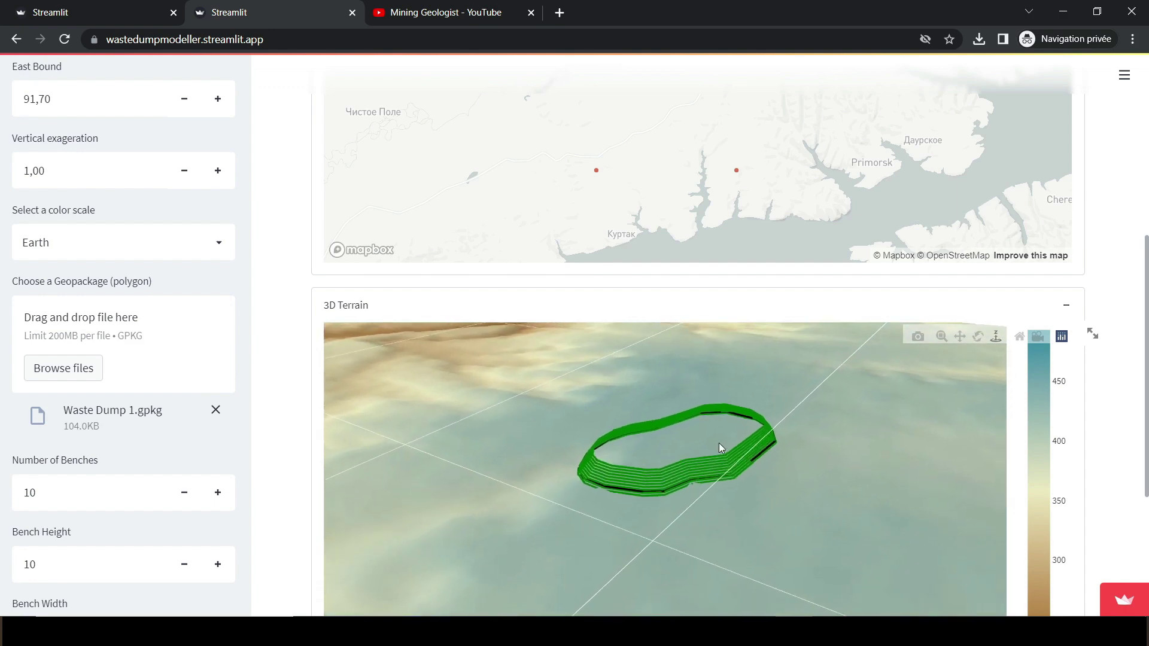
scroll(718, 447, up, 5)
scroll(724, 453, down, 10)
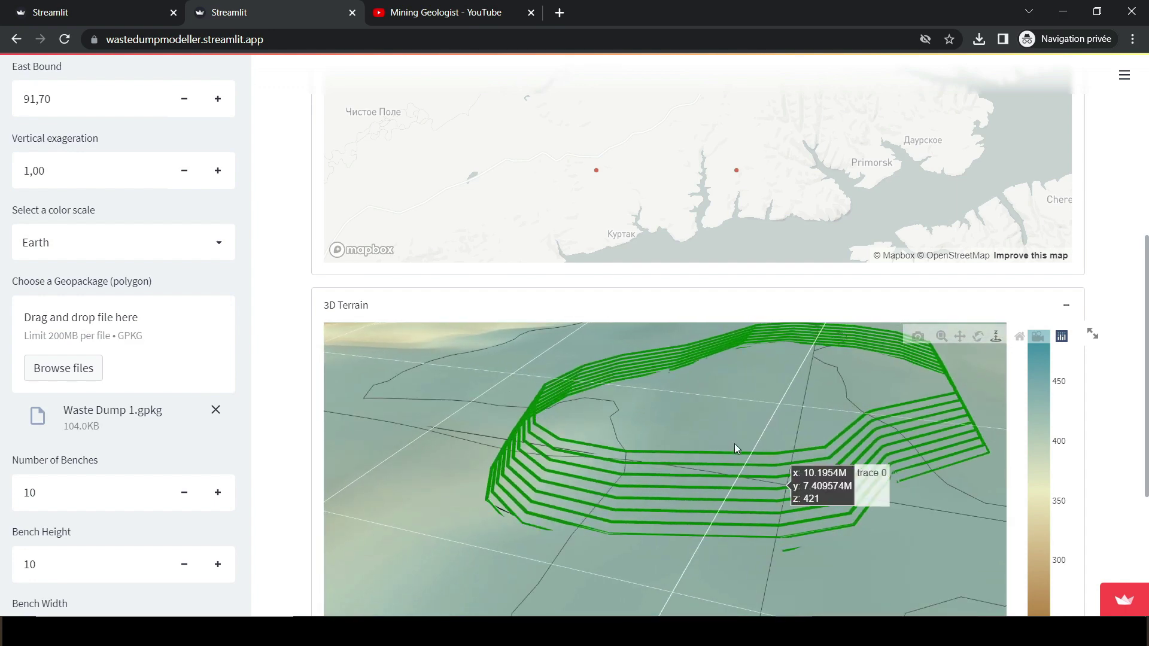
mouse_move(741, 454)
mouse_down()
mouse_move(763, 458)
mouse_move(733, 472)
mouse_up()
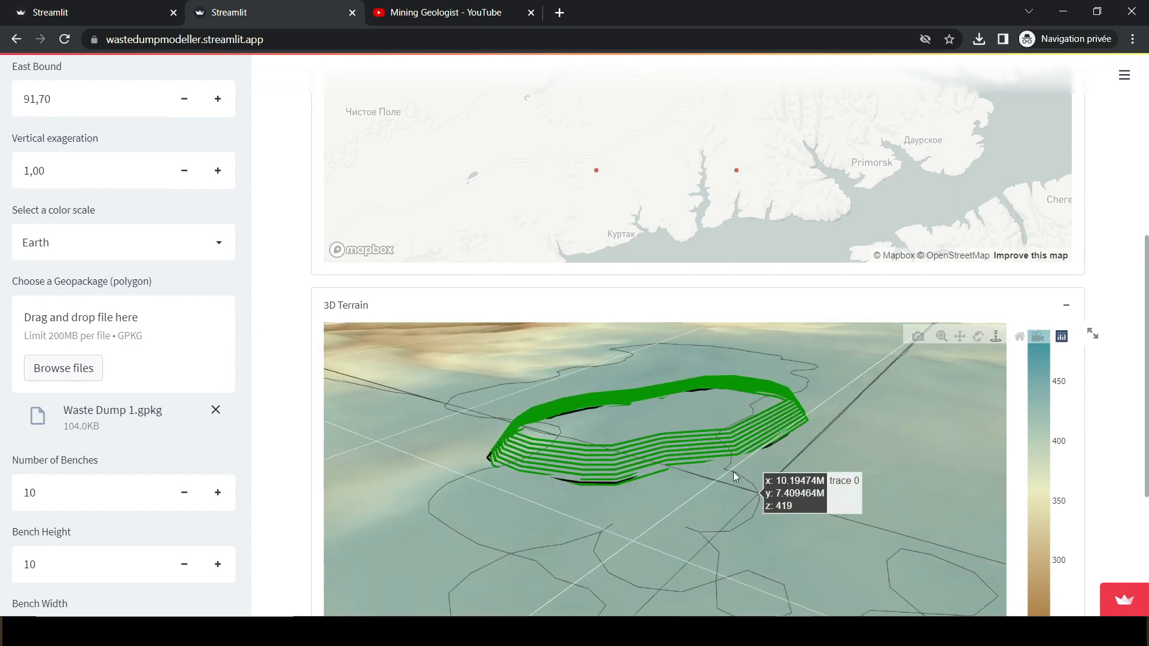
drag(588, 494, 542, 447)
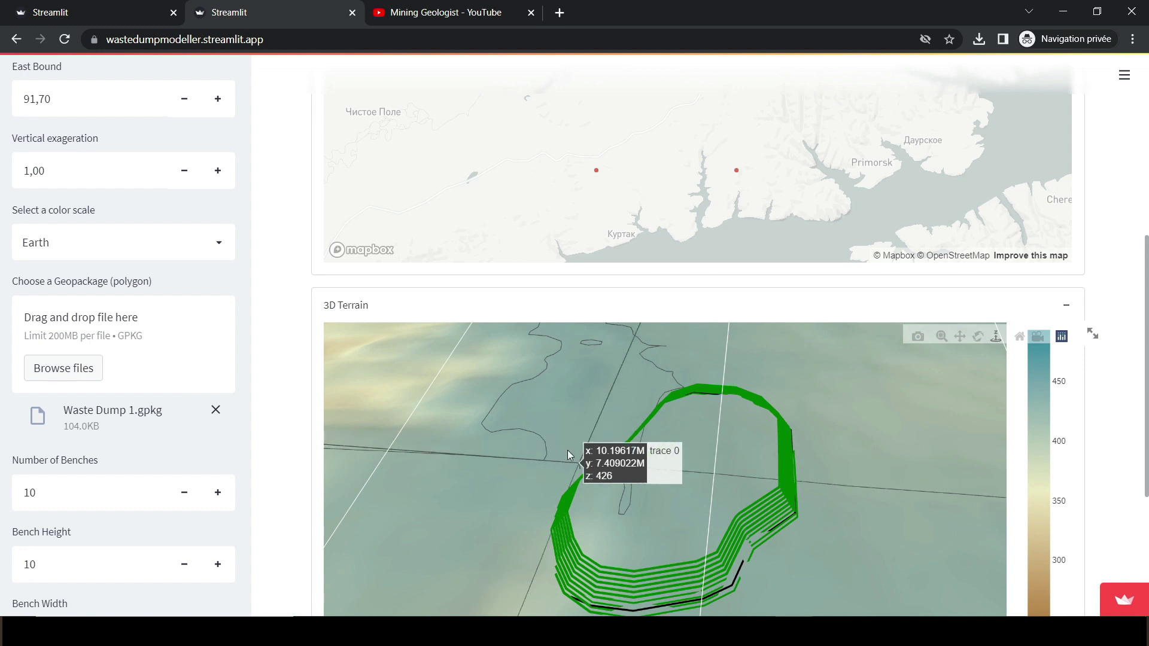
drag(568, 449, 553, 439)
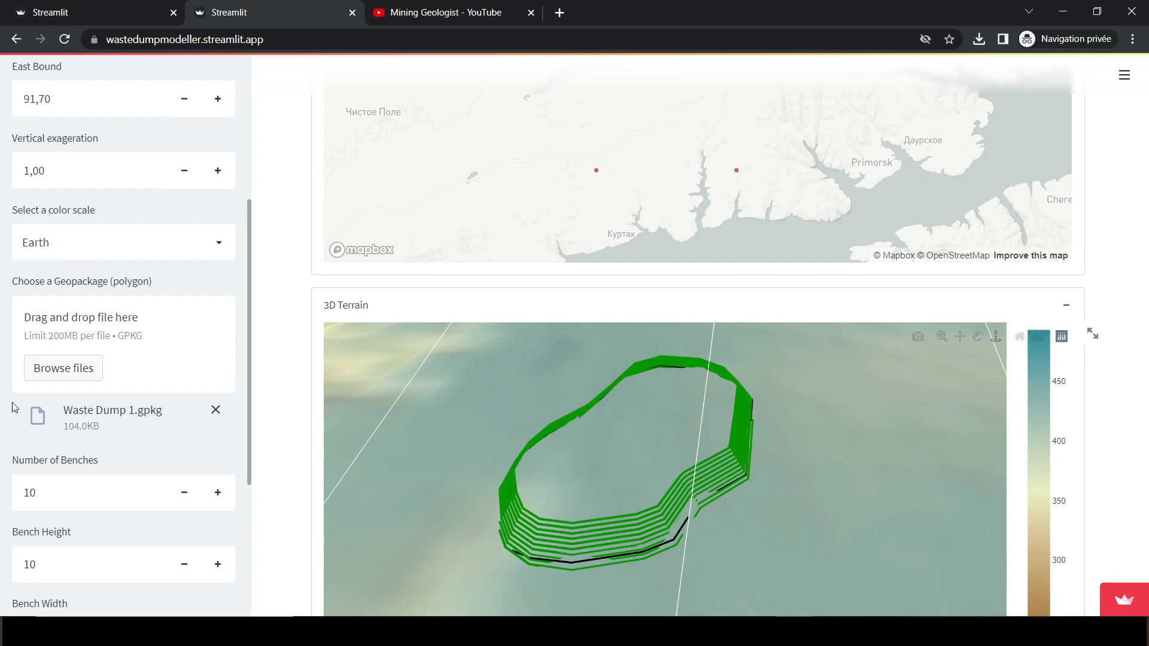
- Set the number of benches to 20
drag(67, 487, 14, 490)
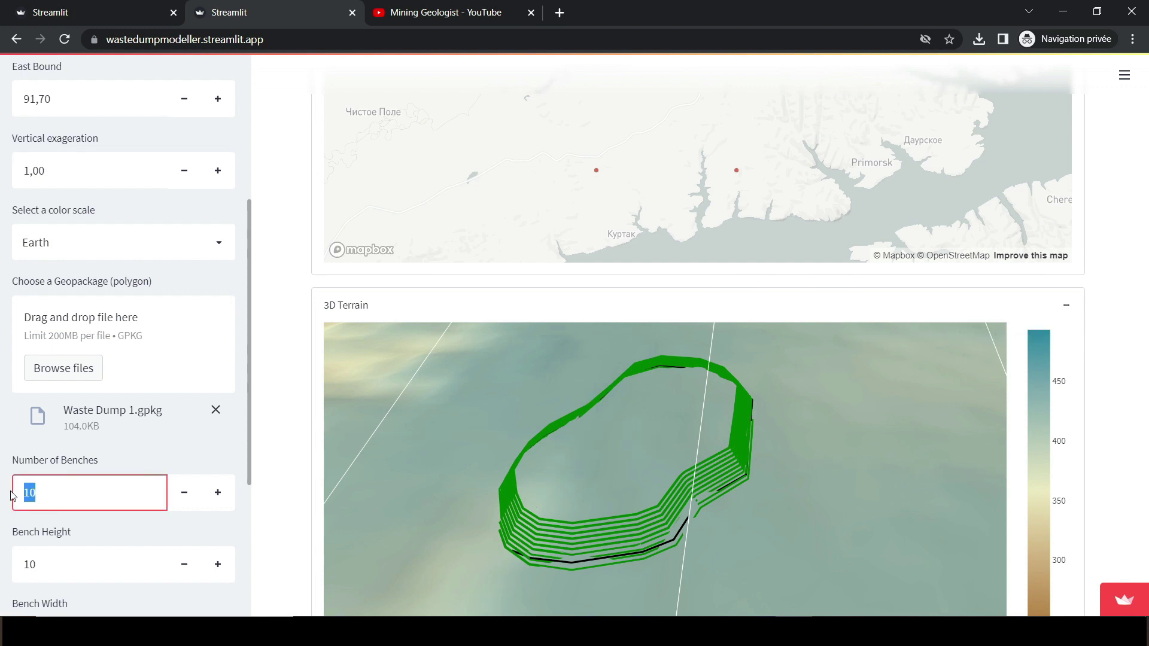
text(20)
key(Return)
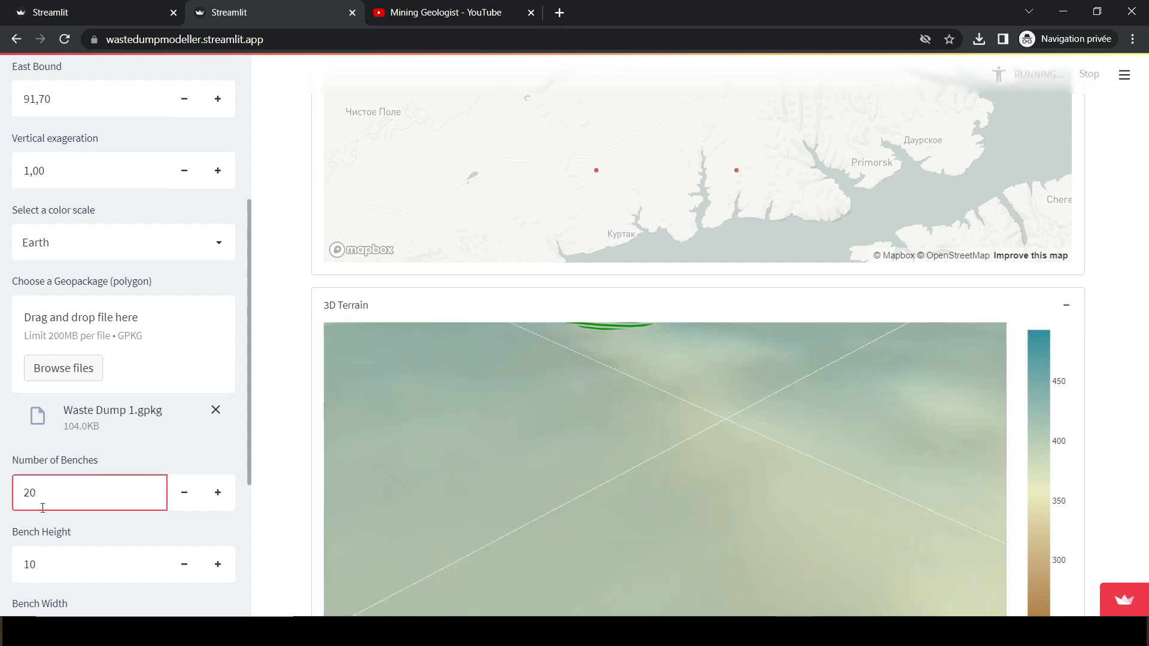
- Generate the 3D terrain with the 20-bench waste dump and inspect the dump in the expanded 3D Terrain section
scroll(92, 554, down, 4)
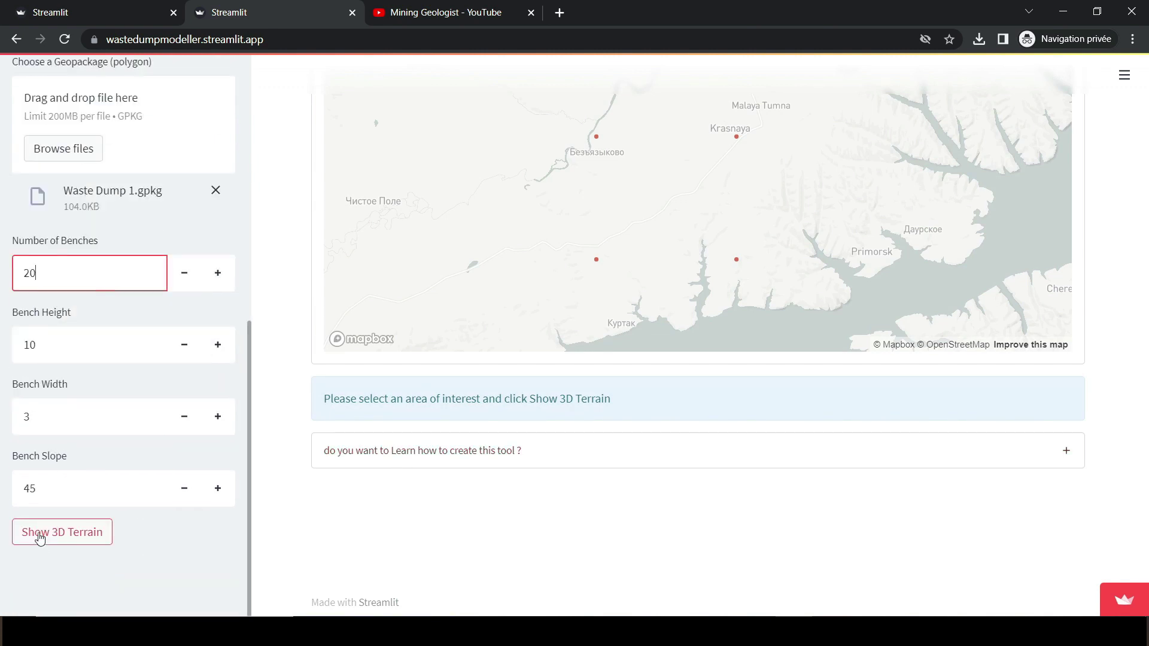
click(40, 537)
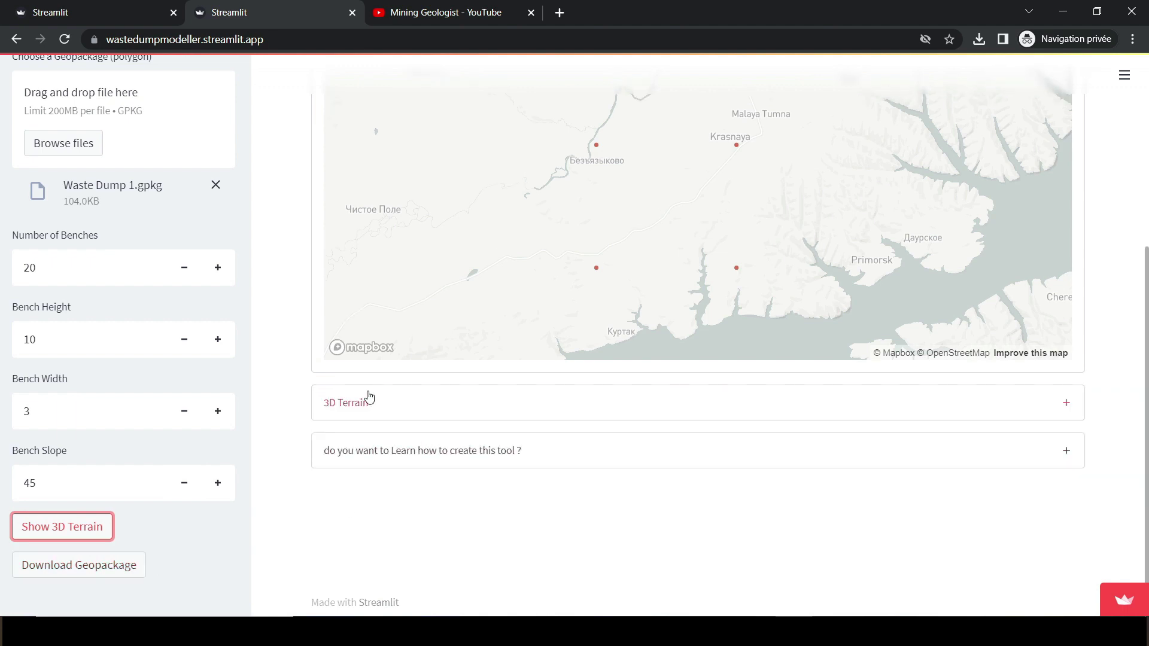
click(434, 410)
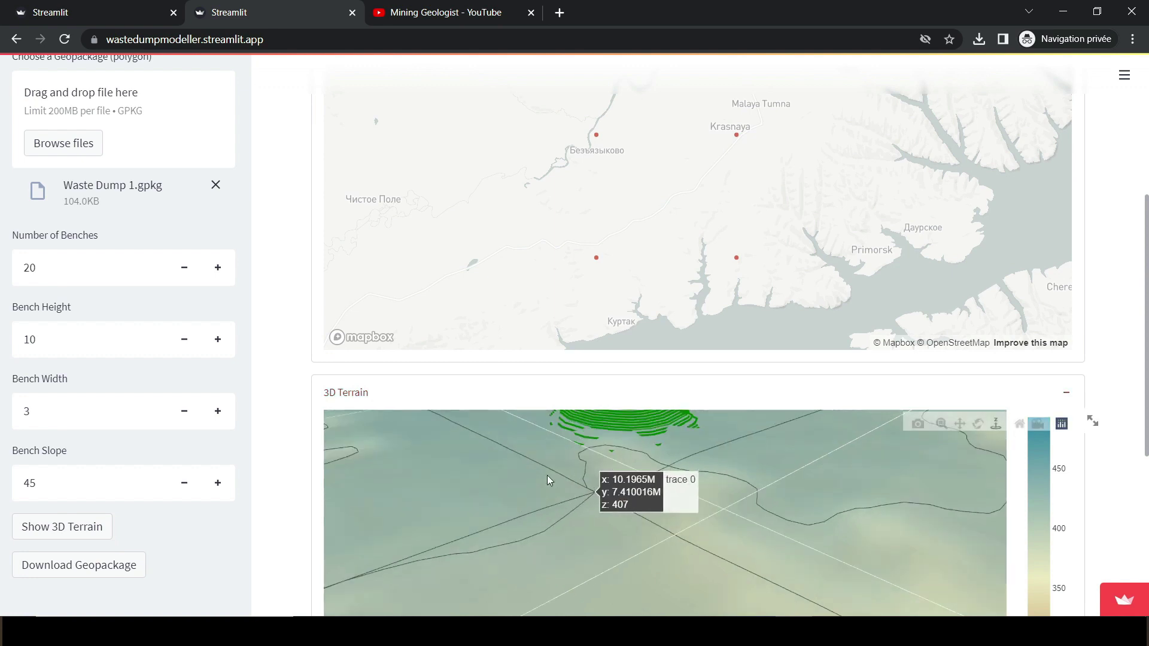
drag(591, 599, 703, 545)
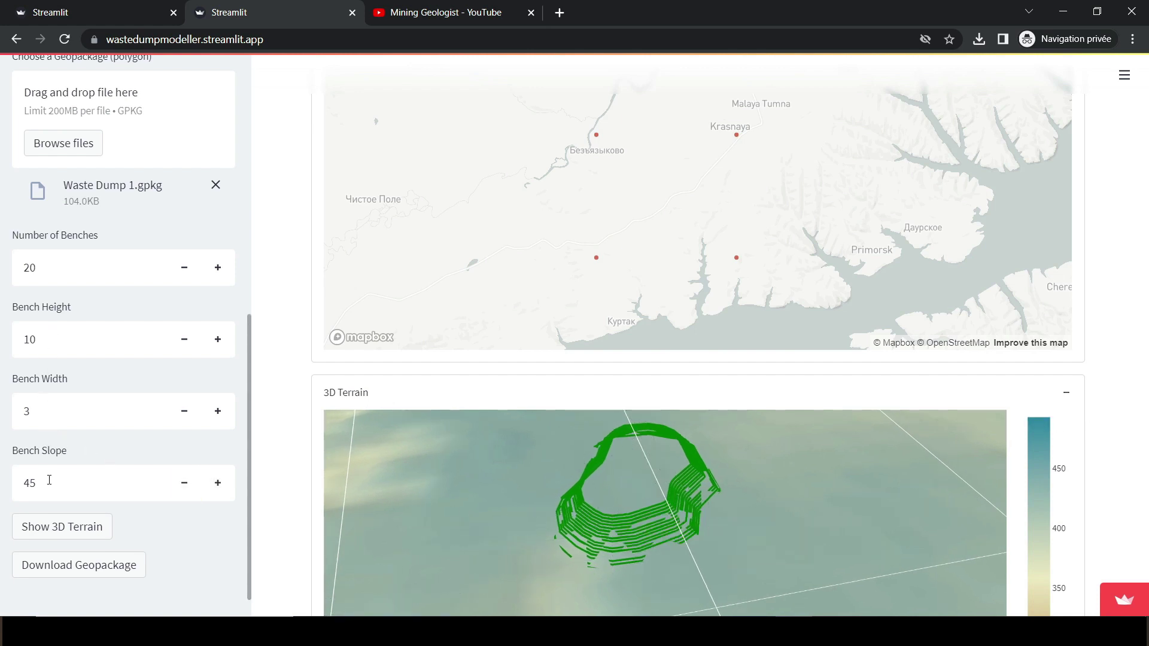
mouse_move(635, 515)
mouse_down()
mouse_move(622, 542)
mouse_move(583, 548)
mouse_move(637, 526)
mouse_up()
scroll(637, 527, down, 6)
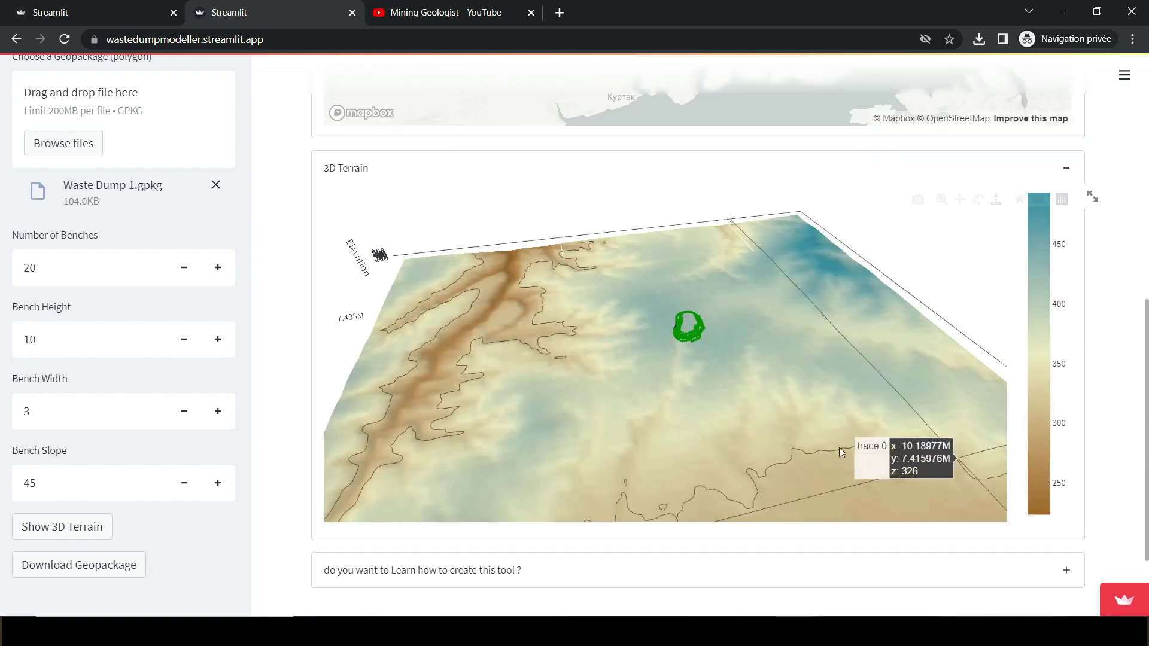
drag(561, 393, 464, 385)
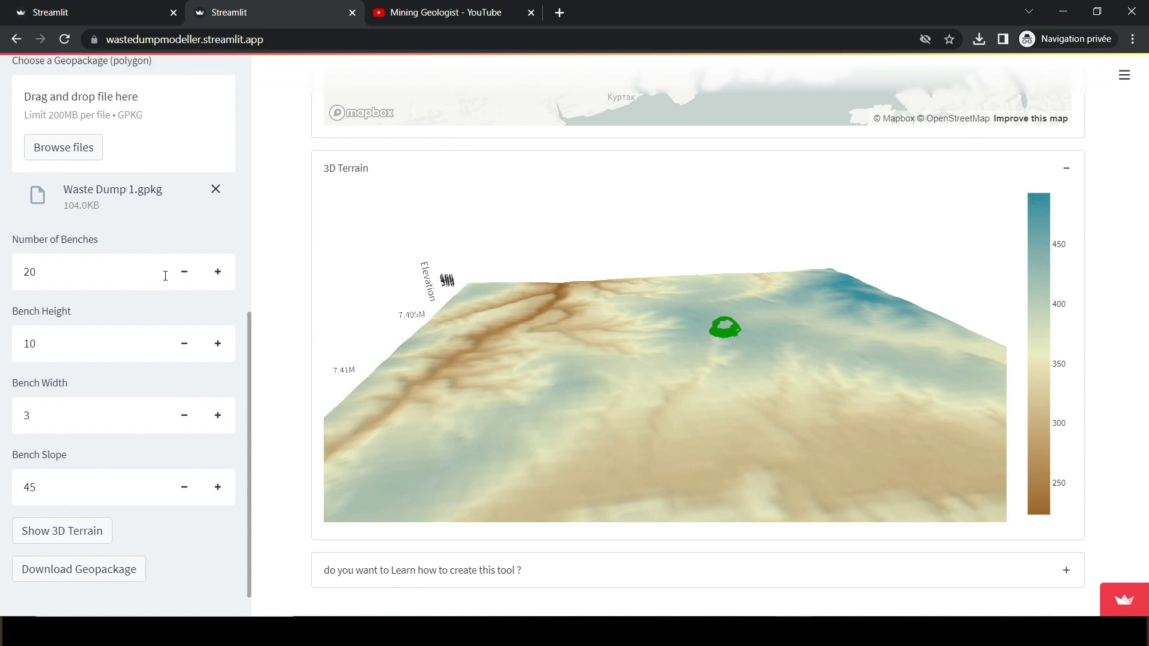
- Set the color scale to Electric and the vertical exaggeration to 10
scroll(152, 270, up, 3)
click(139, 155)
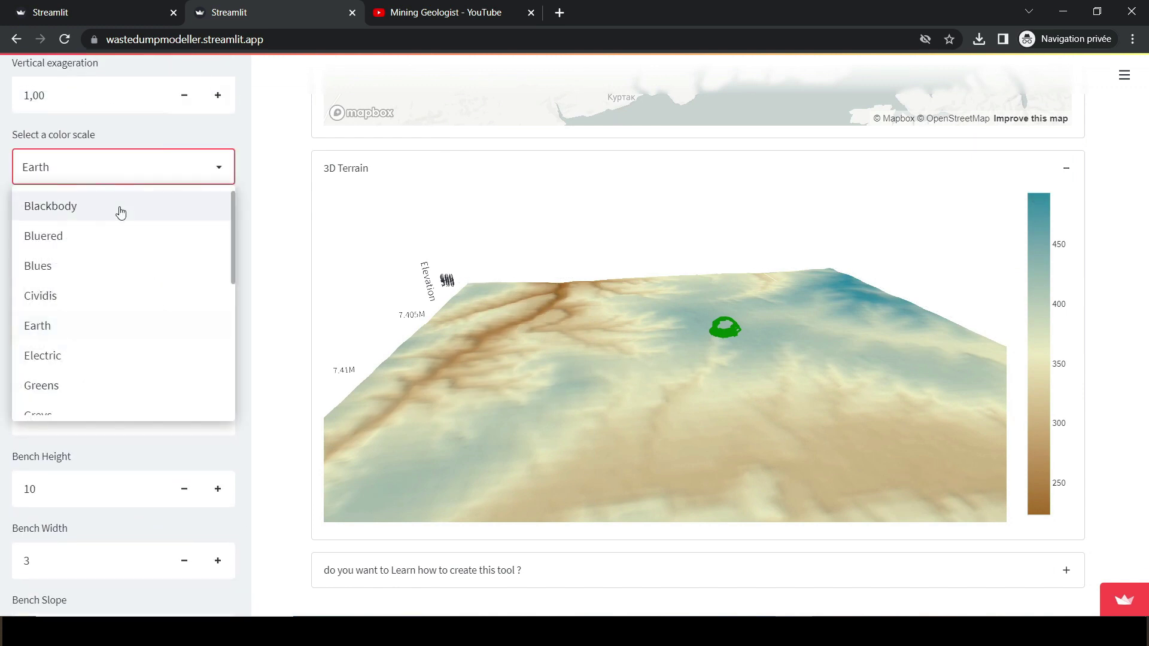
scroll(89, 275, down, 1)
click(78, 287)
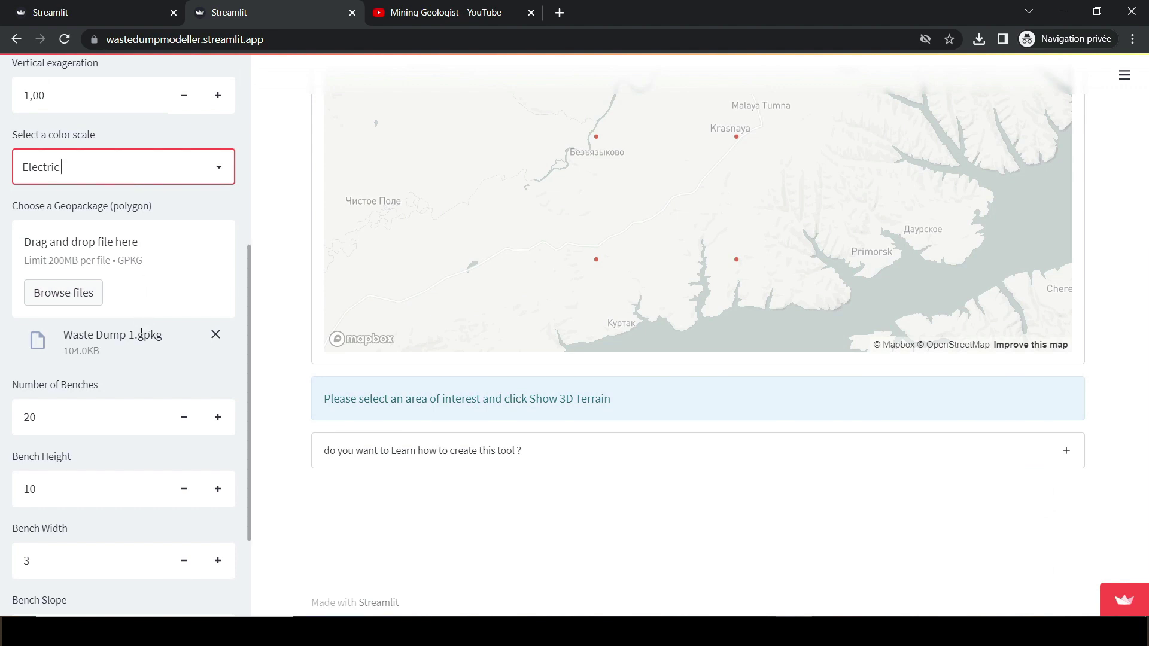
key(shift+Tab)
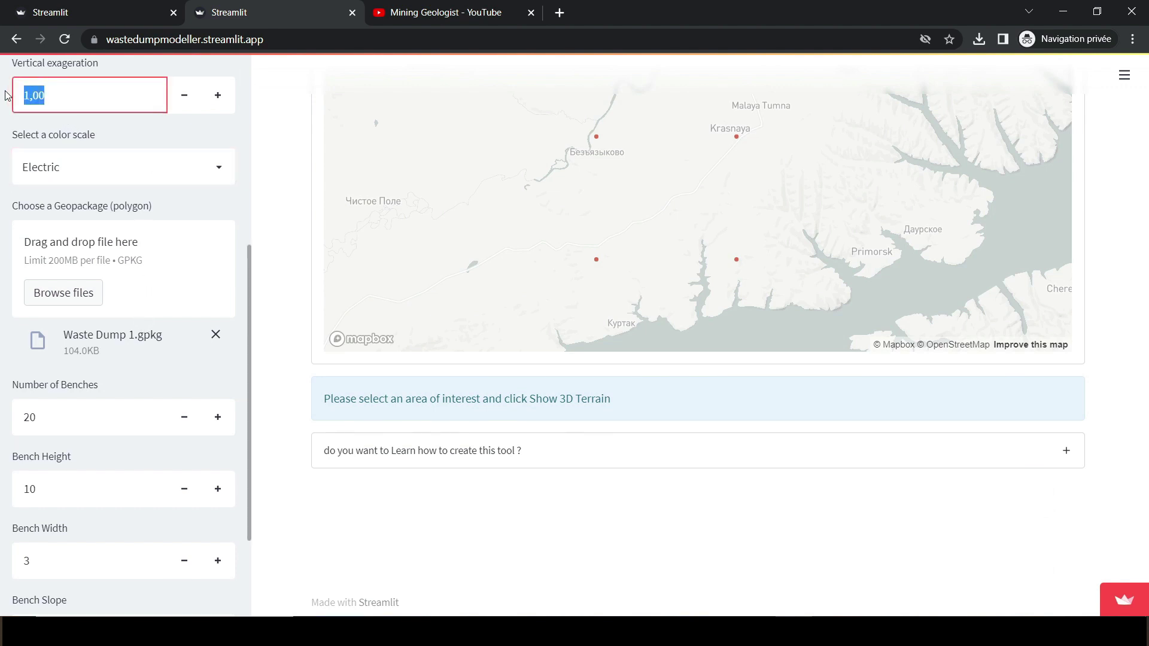
text(1)
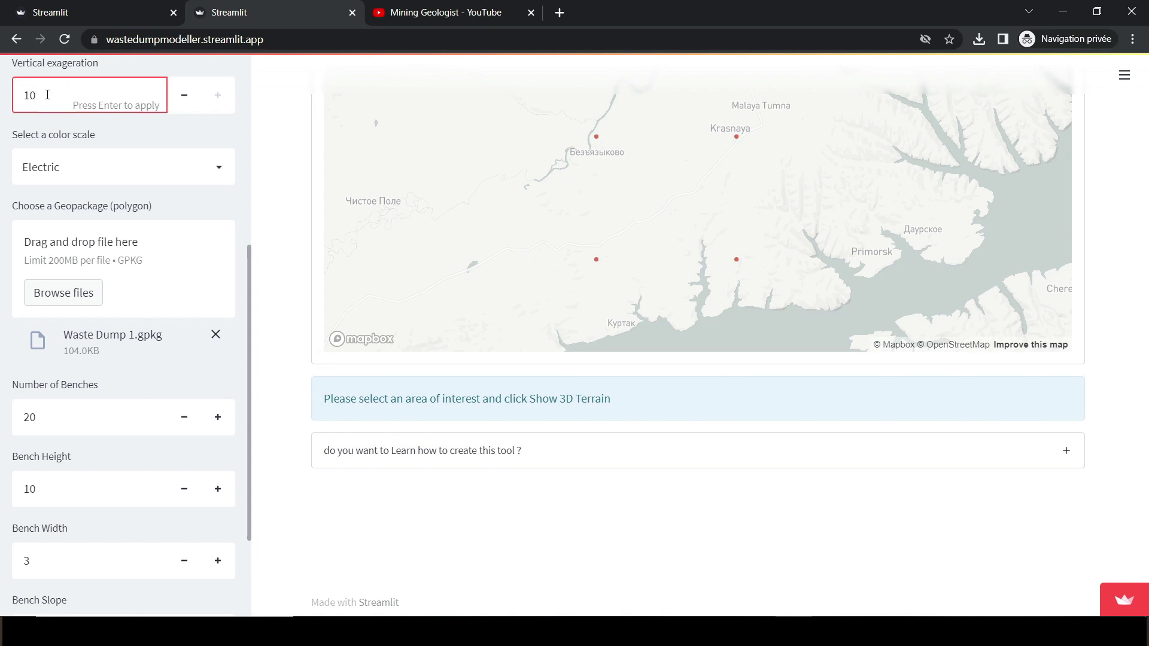
key(Return)
- Regenerate the vertically exaggerated 3D terrain in the Electric color scale and display it in the expanded 3D Terrain section
scroll(67, 410, down, 3)
click(62, 531)
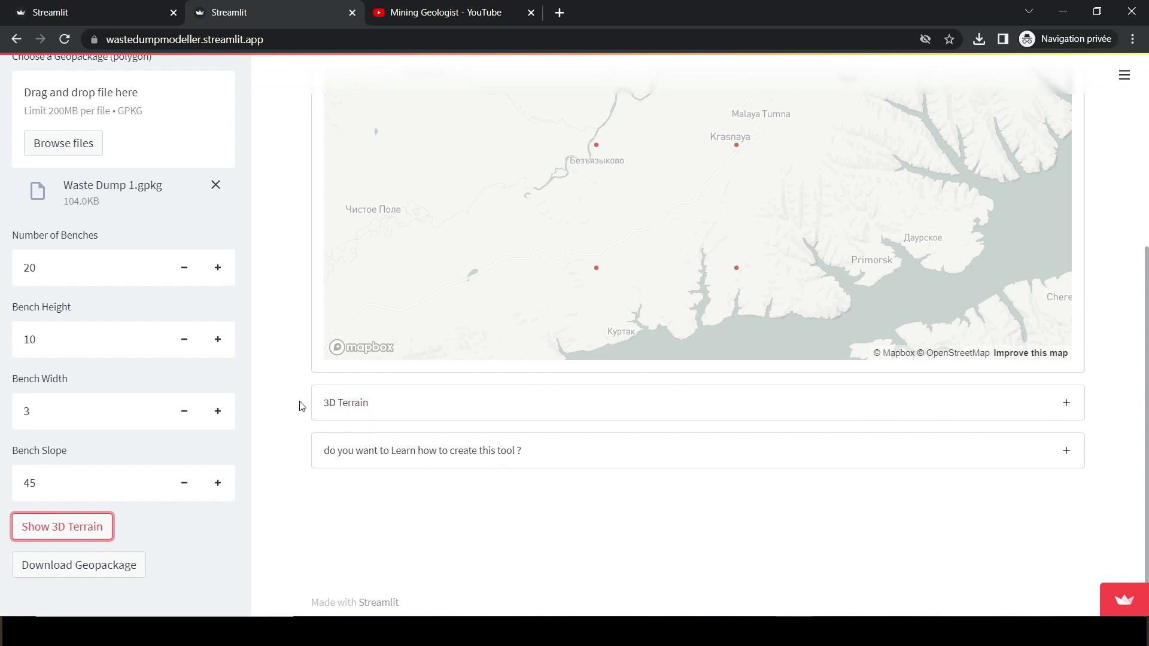
click(345, 408)
click(404, 407)
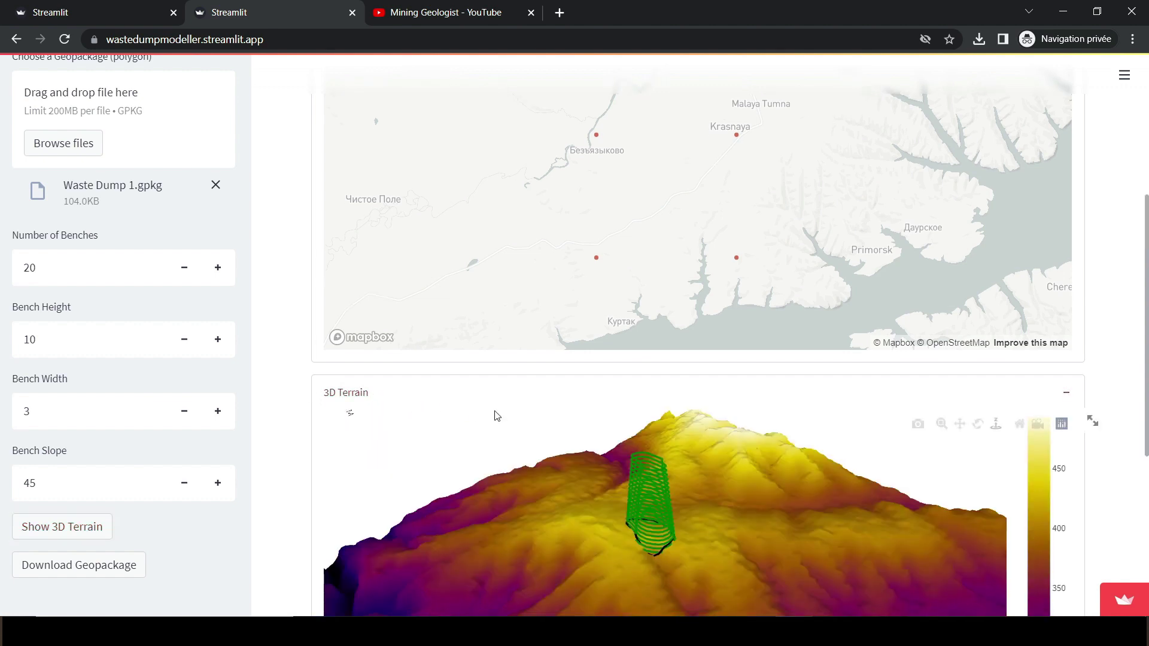
scroll(1115, 385, down, 4)
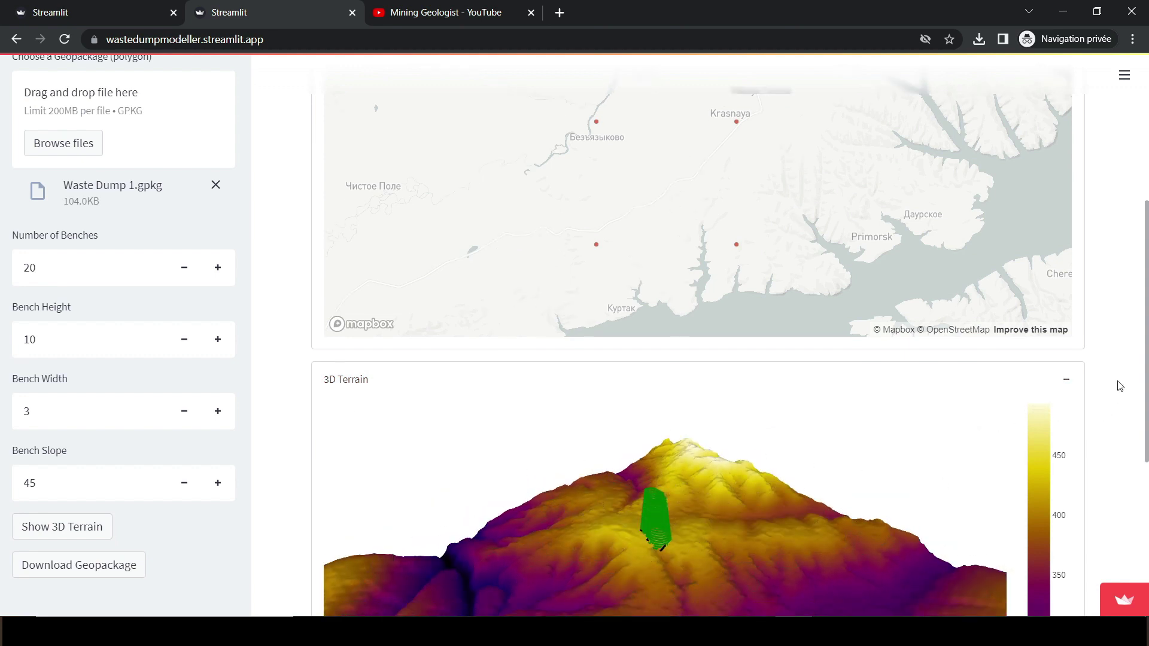
- Examine the 20-bench waste dump on the vertically exaggerated 3D terrain from several angles and close up
drag(963, 392, 648, 408)
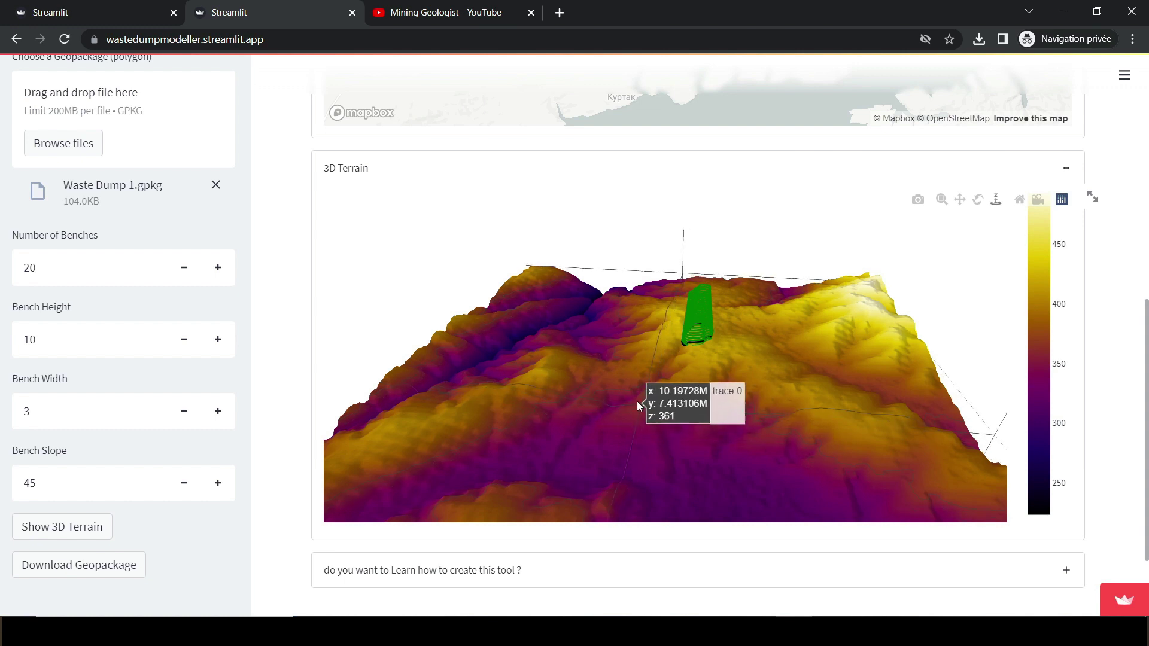
drag(587, 397, 653, 370)
scroll(3, 184, up, 3)
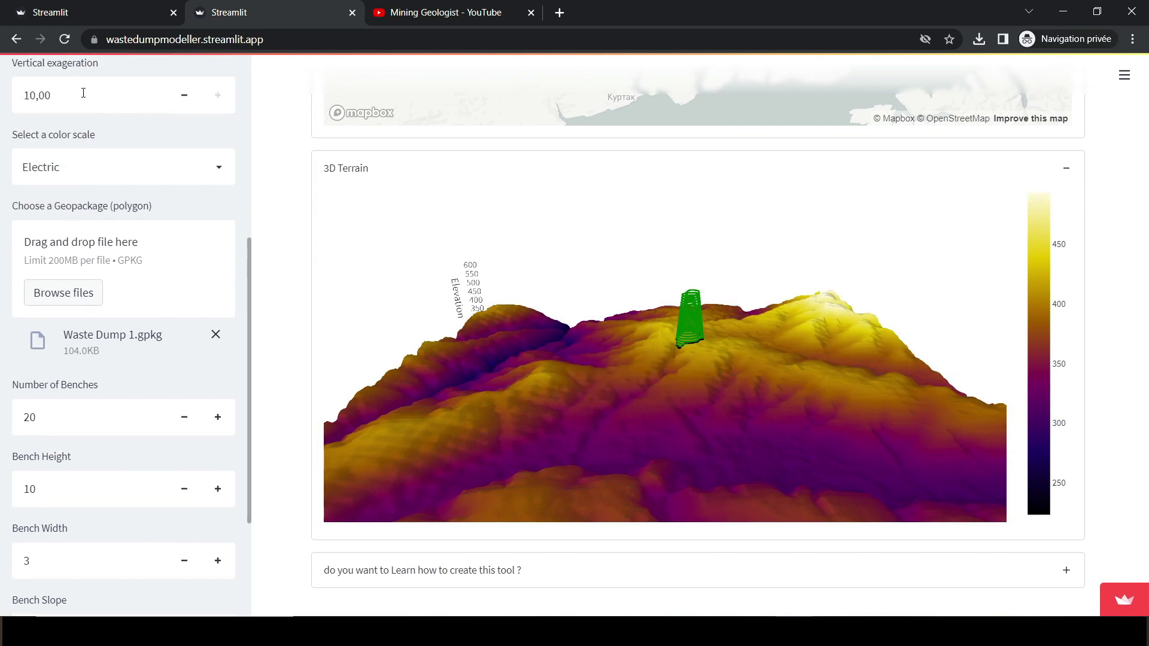
drag(535, 322, 656, 423)
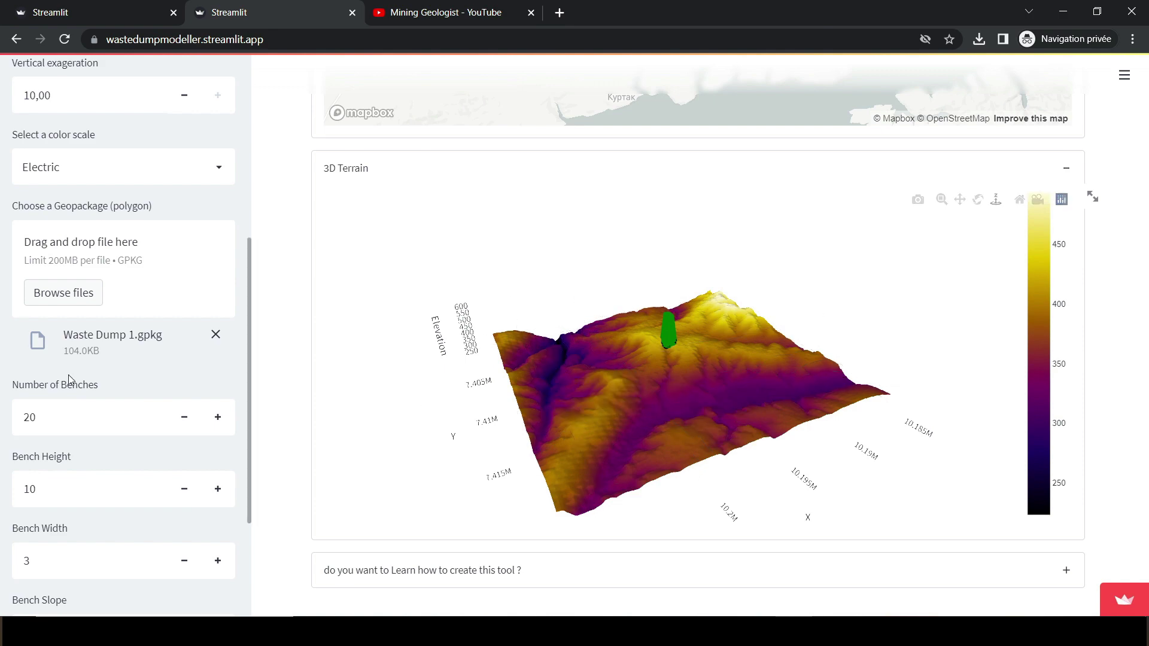
scroll(677, 349, up, 5)
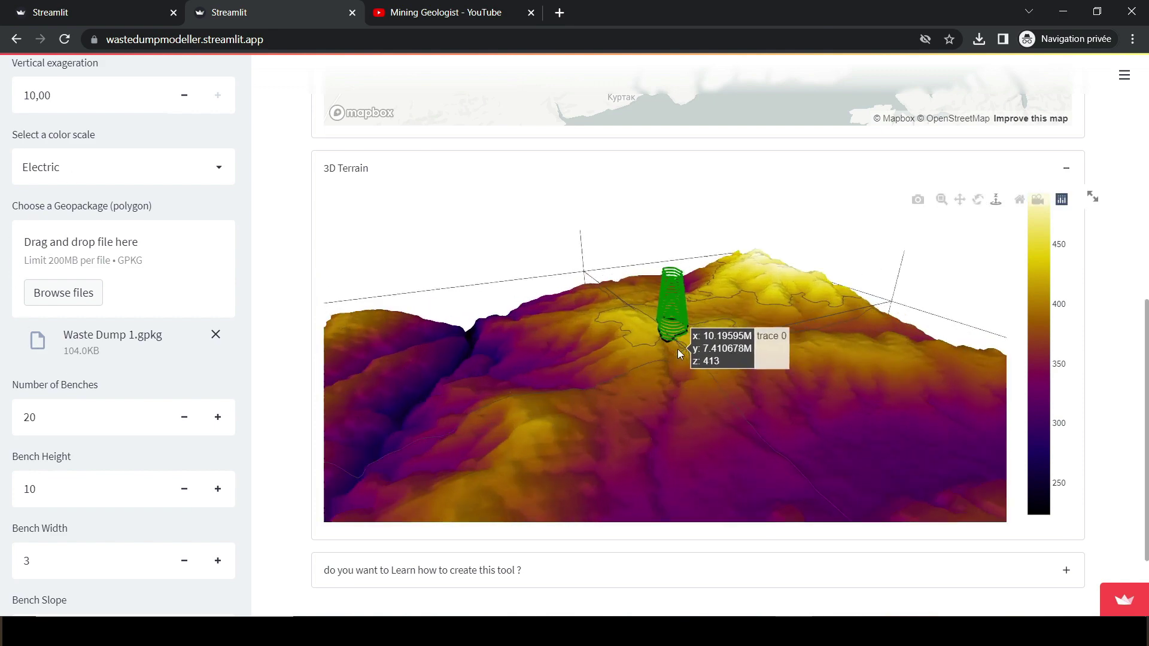
mouse_move(677, 350)
mouse_down()
mouse_move(667, 361)
mouse_move(512, 327)
mouse_move(468, 338)
mouse_move(470, 396)
mouse_move(694, 399)
mouse_move(696, 353)
mouse_up()
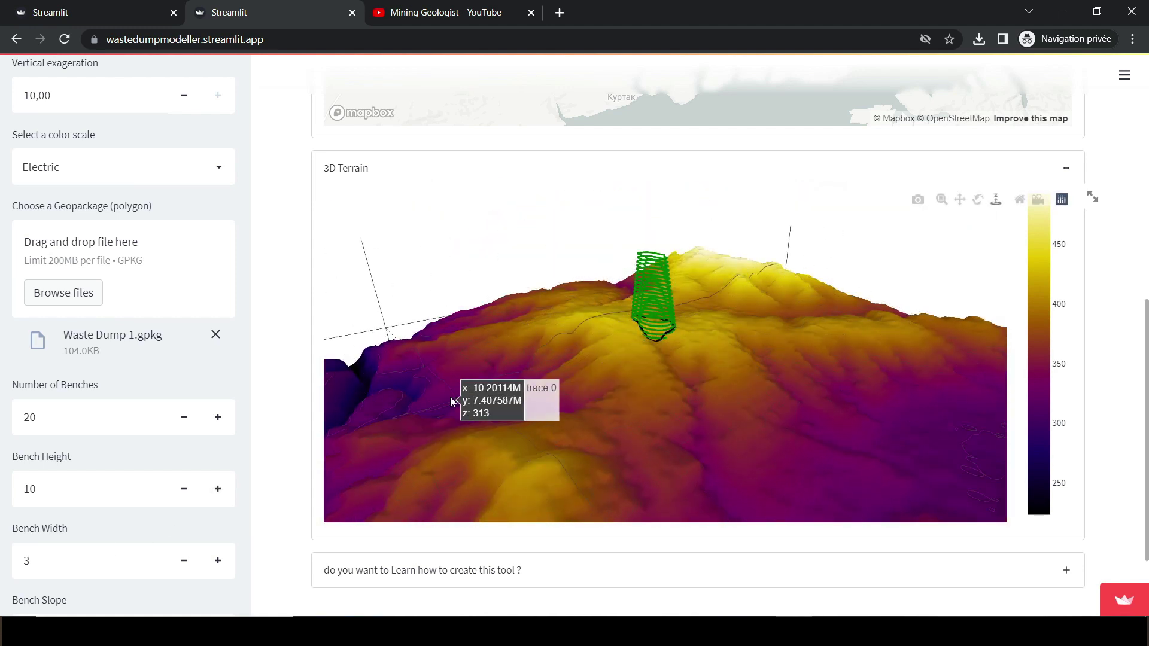
- Download the waste dump GeoPackage and save it as Dump Design.gpkg in the Mining tools folder
scroll(46, 574, down, 3)
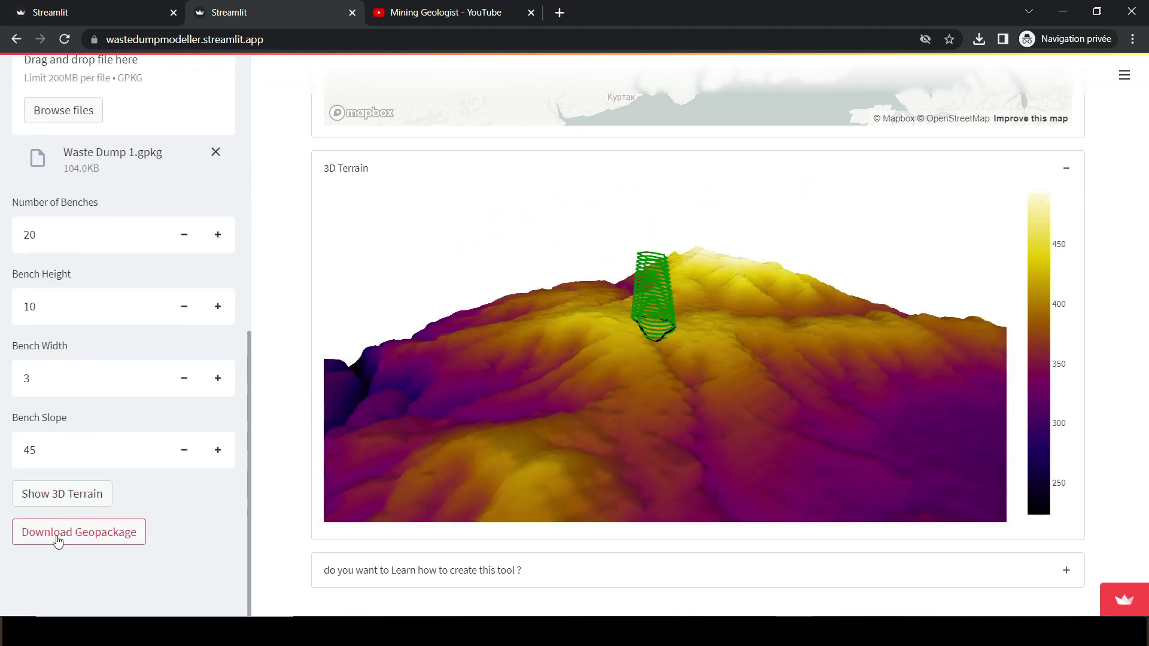
click(58, 538)
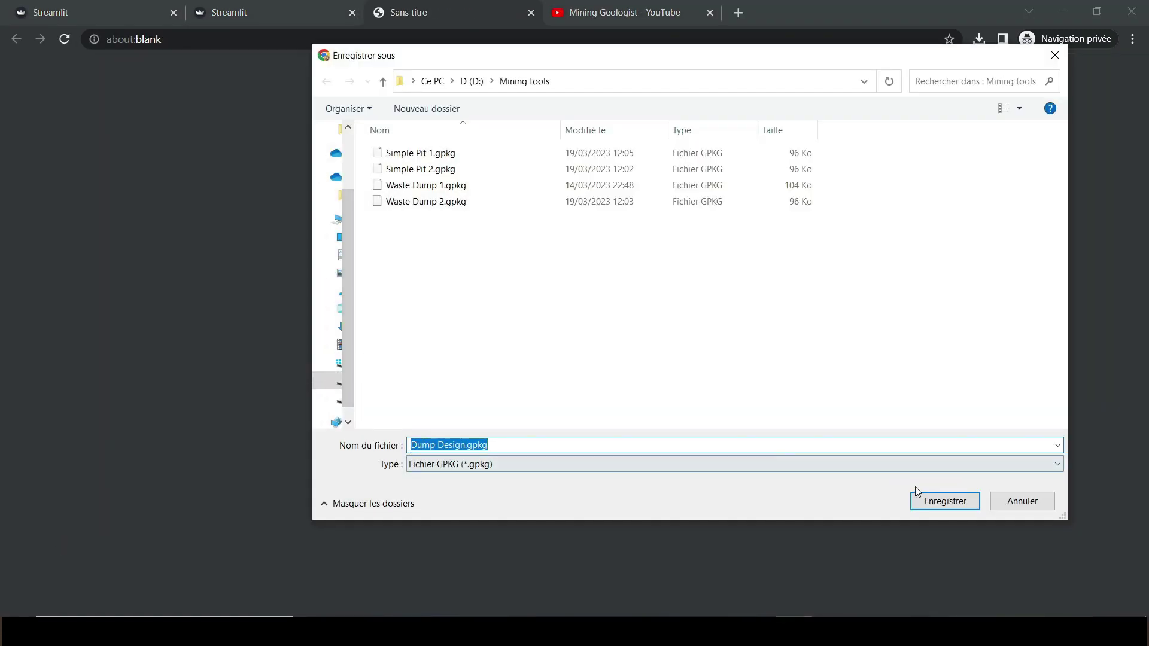
click(944, 501)
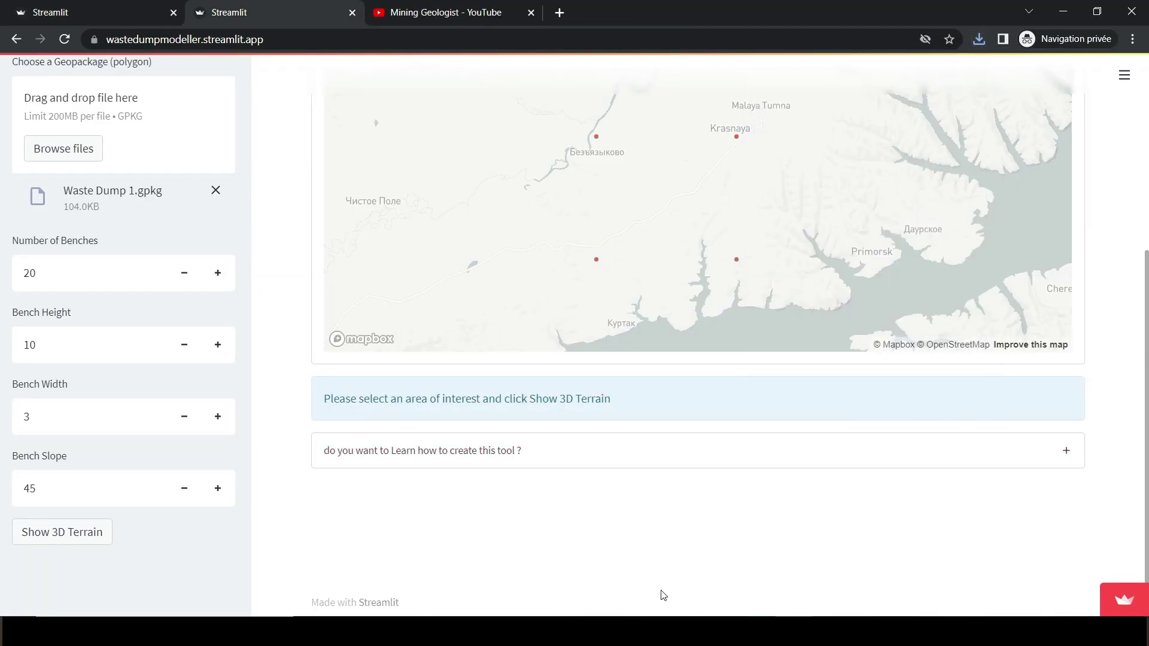
- Switch to QGIS and add Dump Design.gpkg from the Mining tools folder as a layer
click(648, 592)
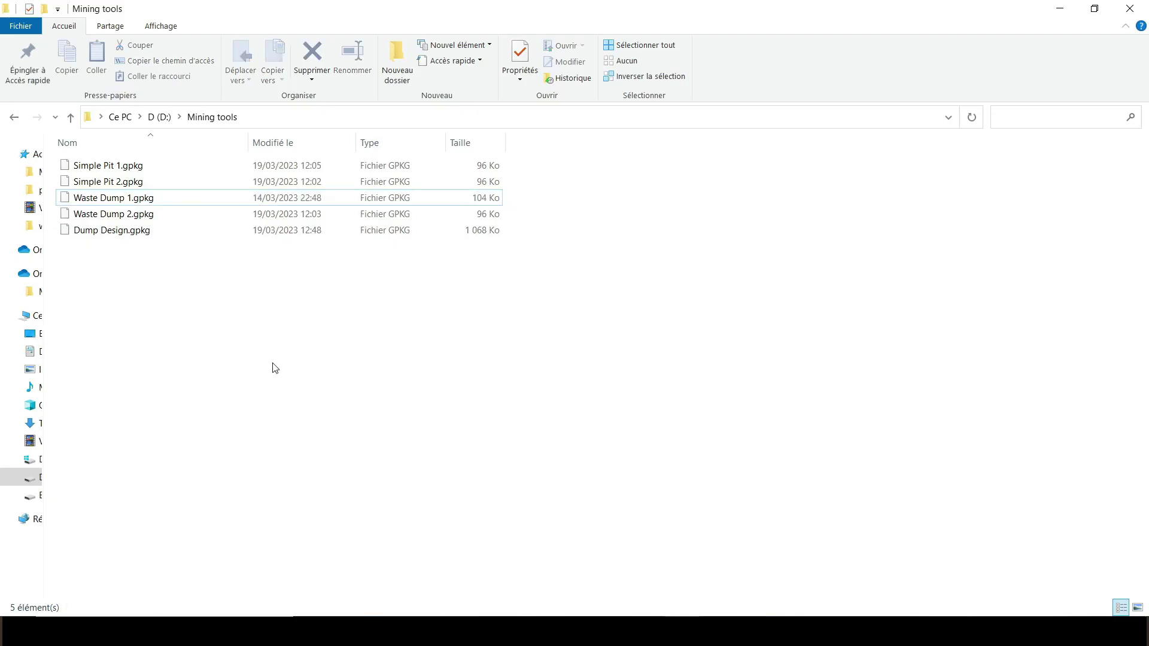
drag(109, 235, 134, 432)
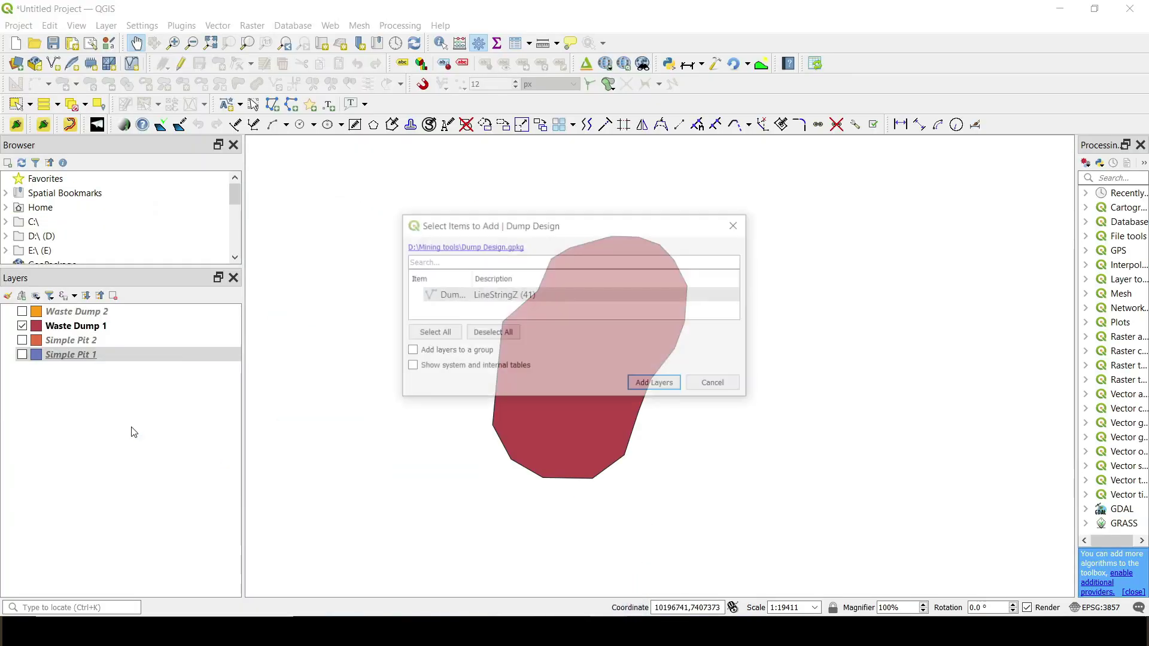
click(649, 384)
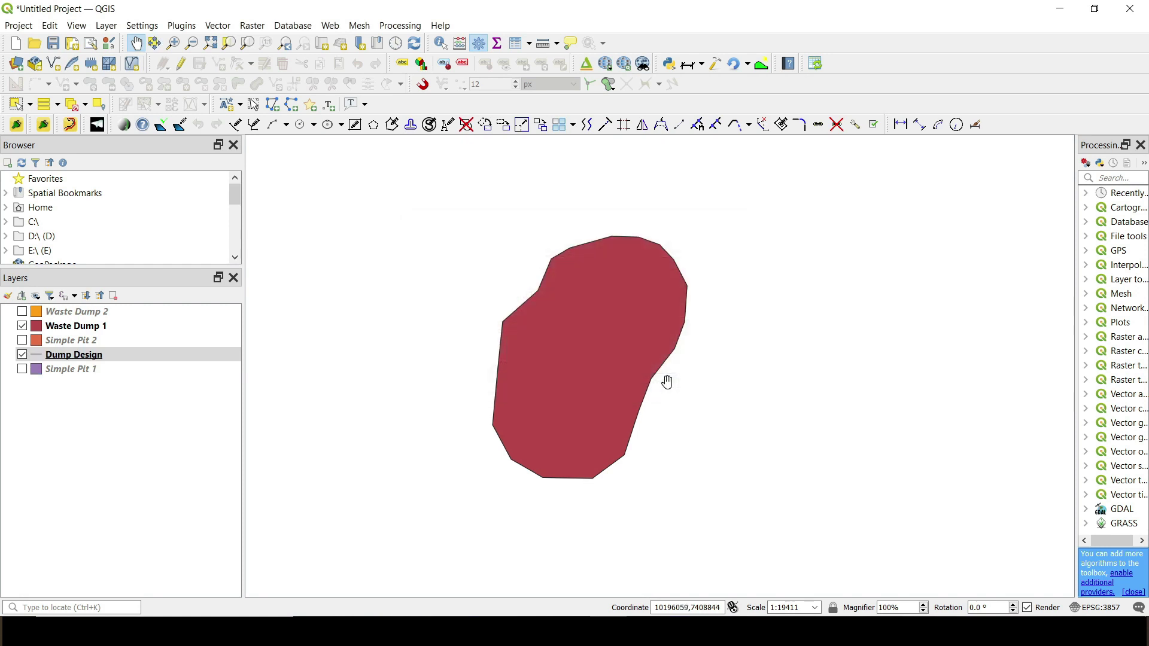
- Move the Waste Dump 1 layer below Dump Design and compare the bench lines with the polygon
click(22, 325)
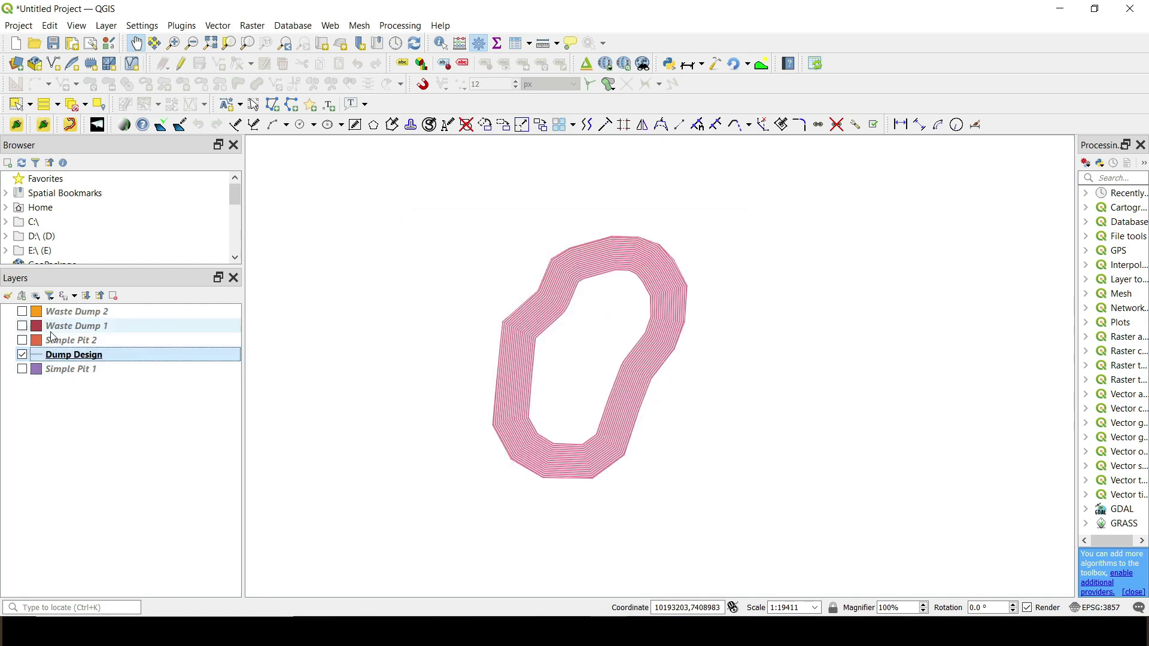
click(22, 326)
mouse_move(62, 330)
mouse_down()
mouse_move(88, 341)
mouse_move(96, 362)
mouse_up()
scroll(554, 331, up, 1)
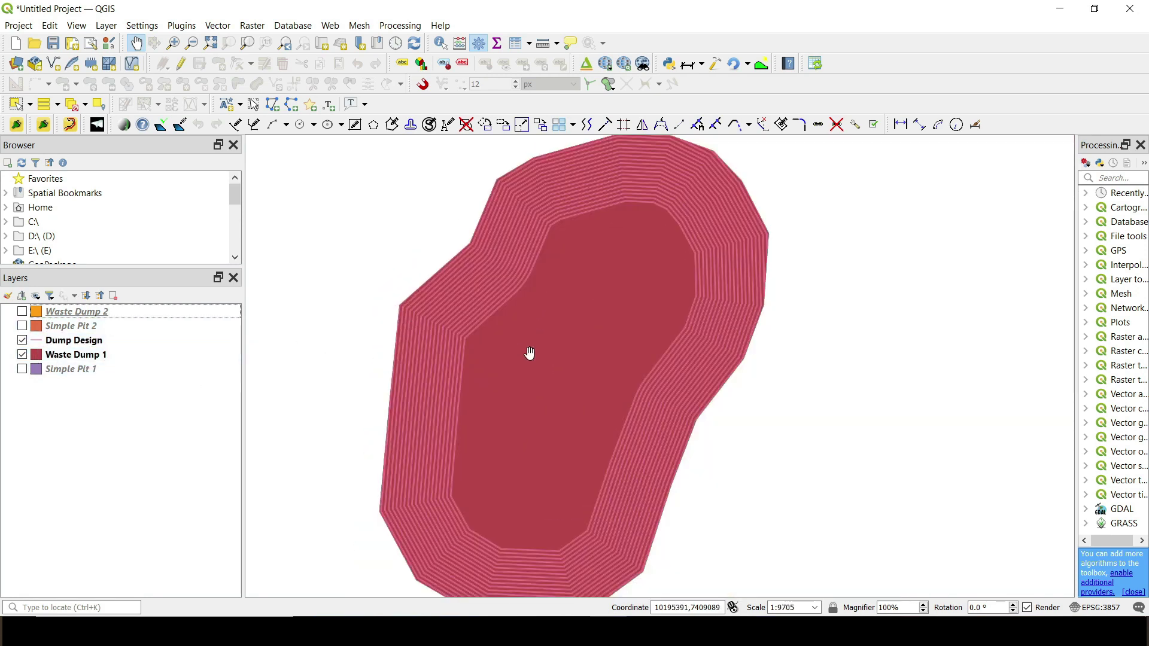
scroll(529, 350, down, 1)
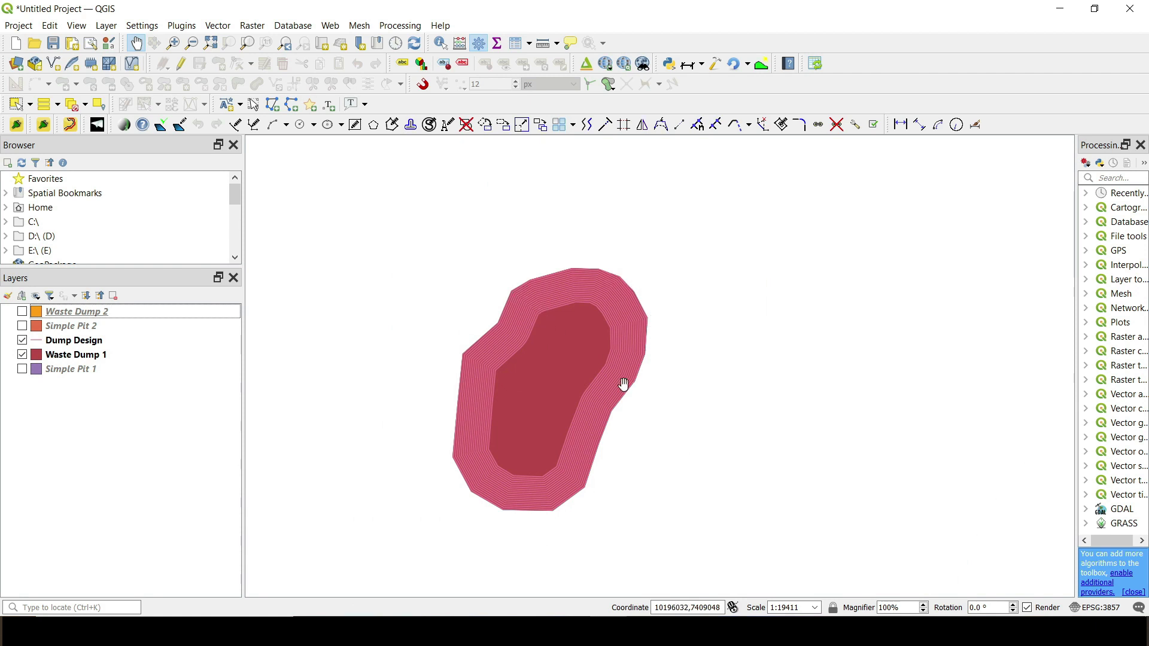
scroll(623, 385, up, 1)
scroll(546, 492, down, 1)
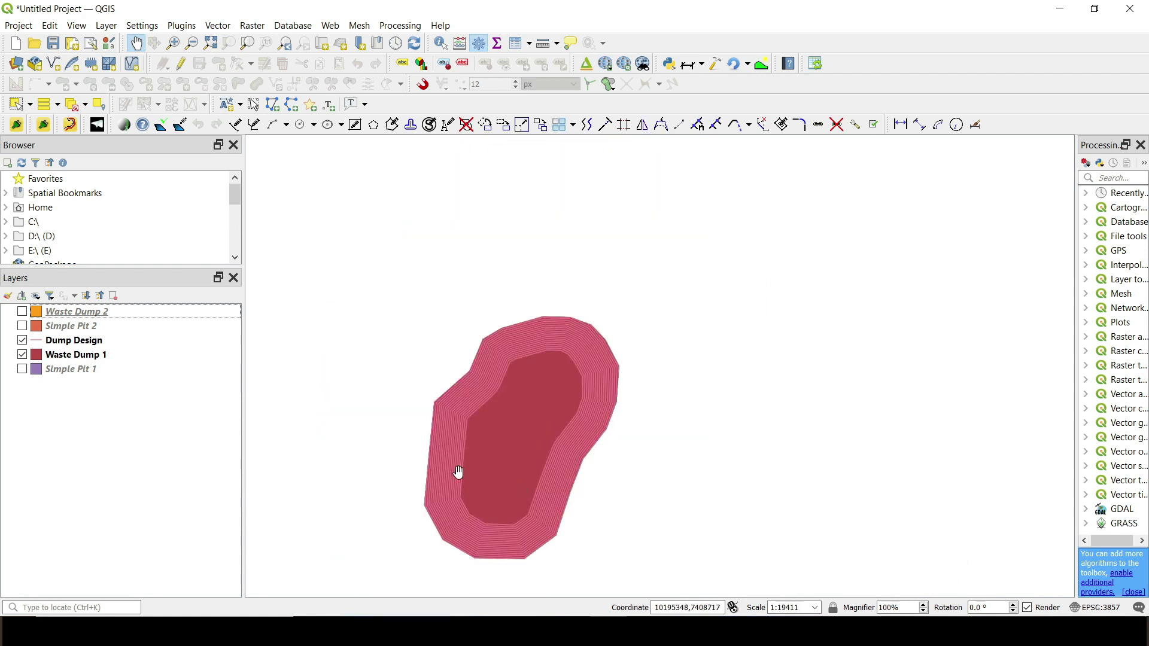
- Hide the Waste Dump 1 layer and examine the Dump Design bench lines along the dump's outline
click(22, 354)
scroll(408, 358, up, 3)
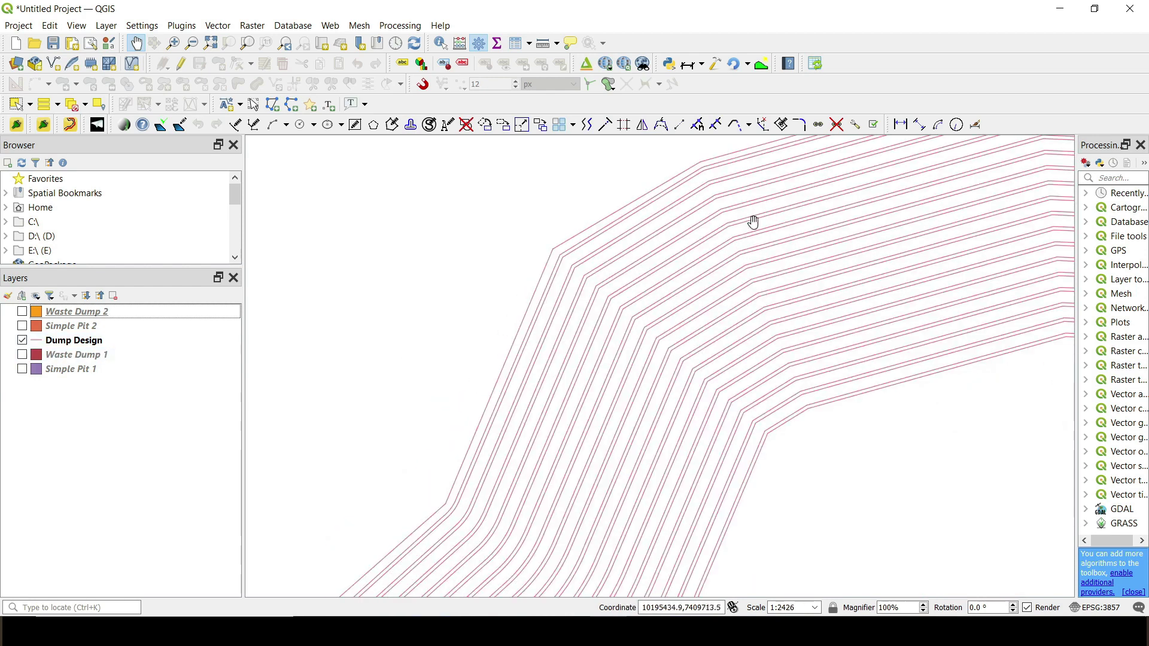
drag(772, 233, 756, 285)
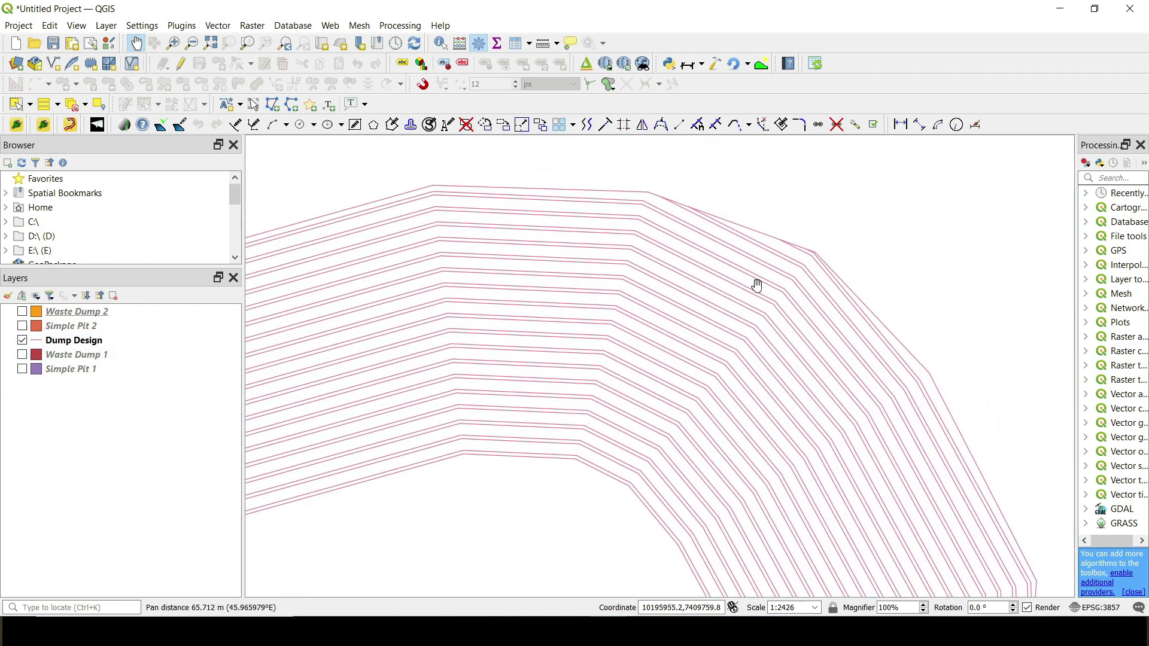
drag(844, 310, 759, 253)
drag(875, 404, 837, 290)
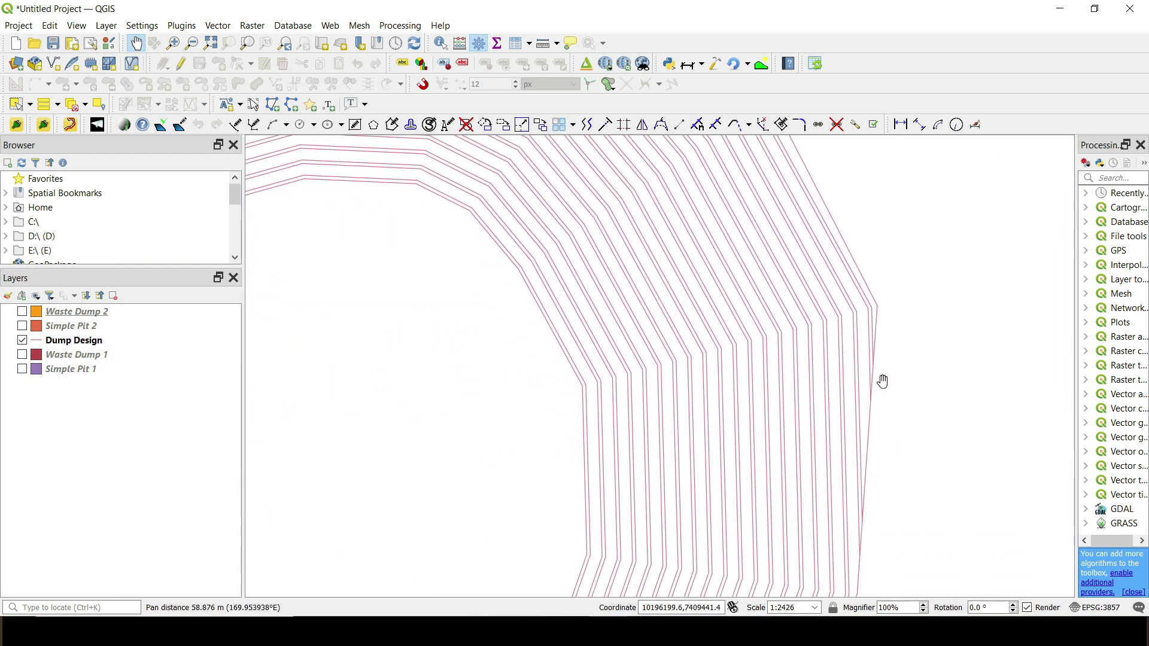
drag(828, 335, 814, 319)
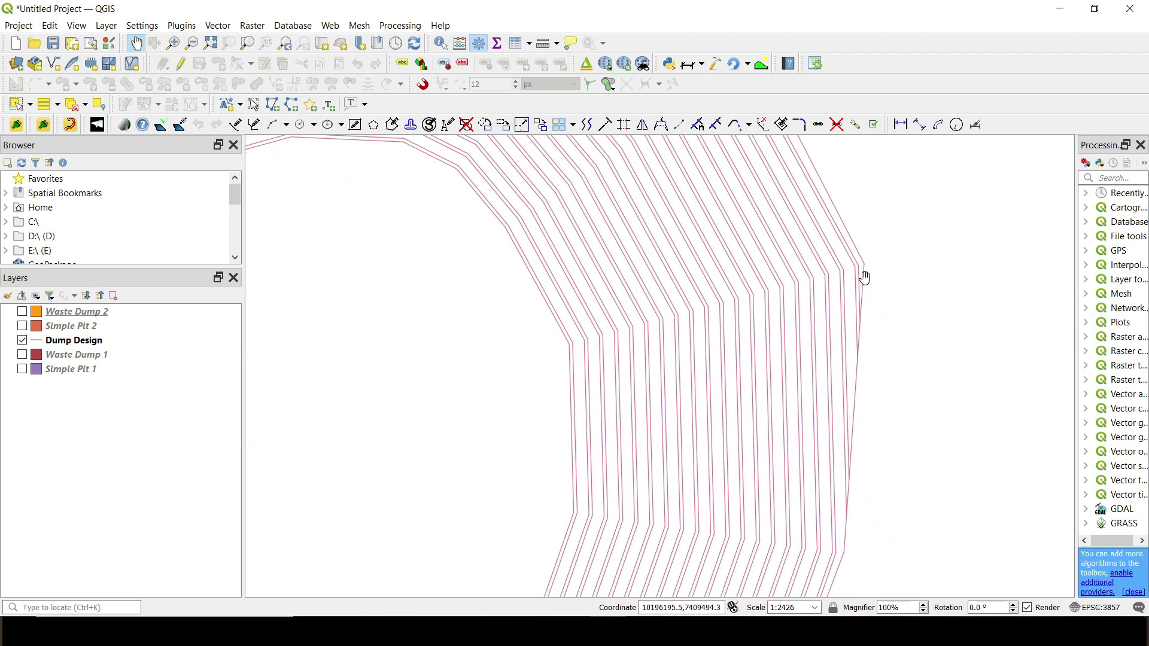
scroll(857, 283, down, 3)
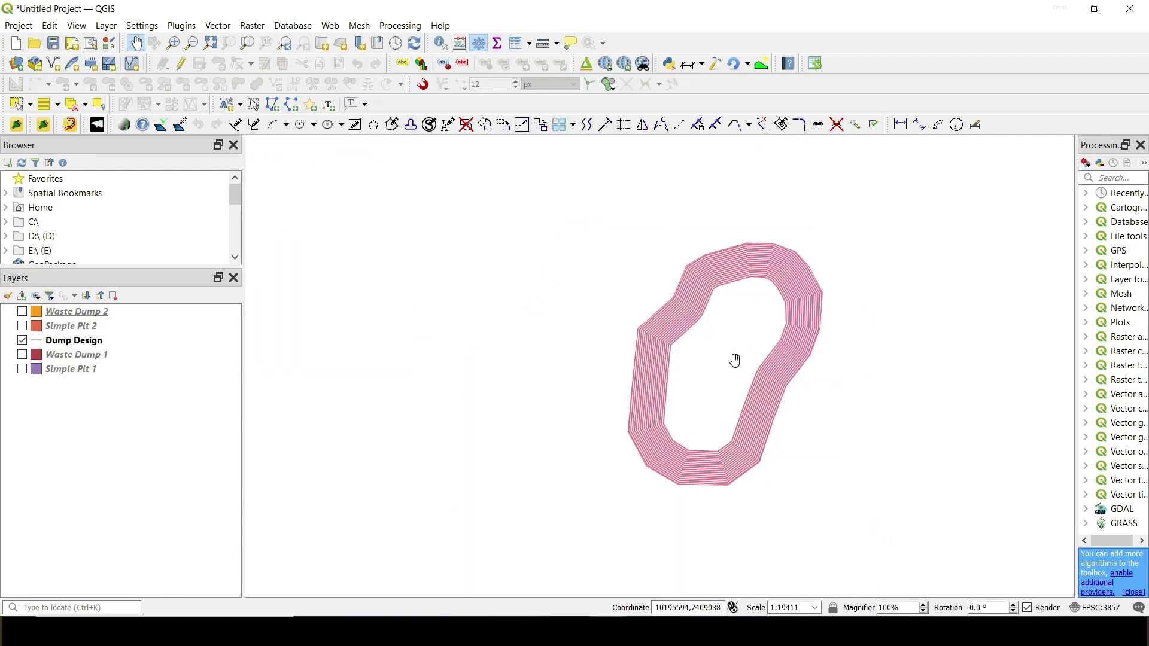
drag(736, 359, 639, 339)
click(91, 340)
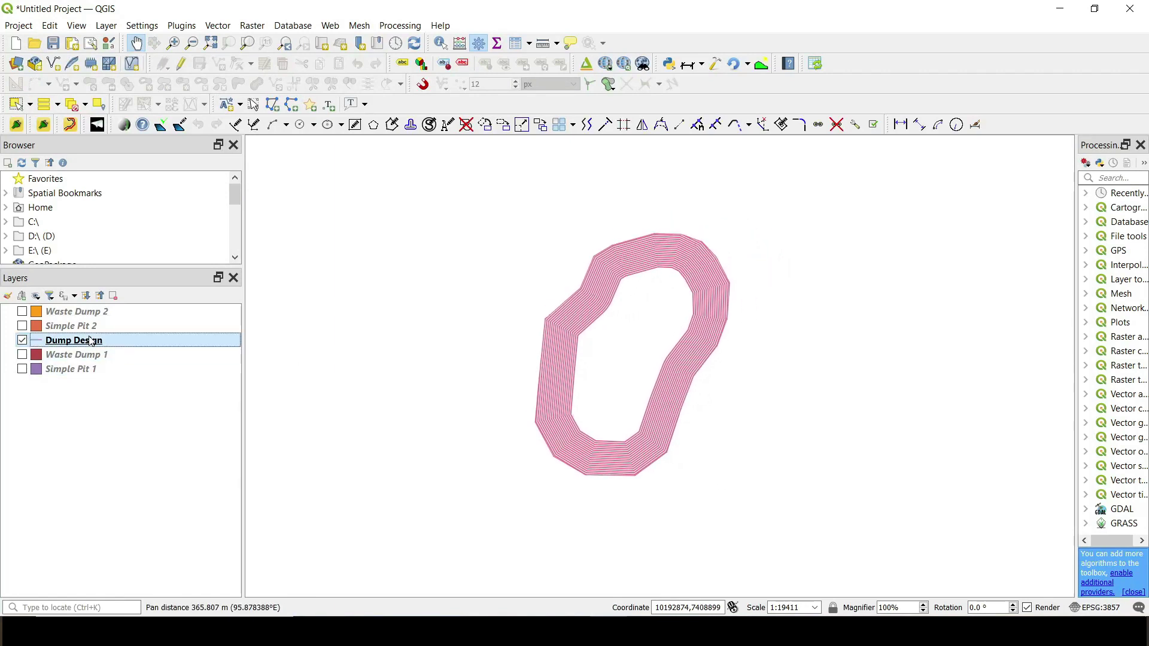
scroll(592, 321, up, 2)
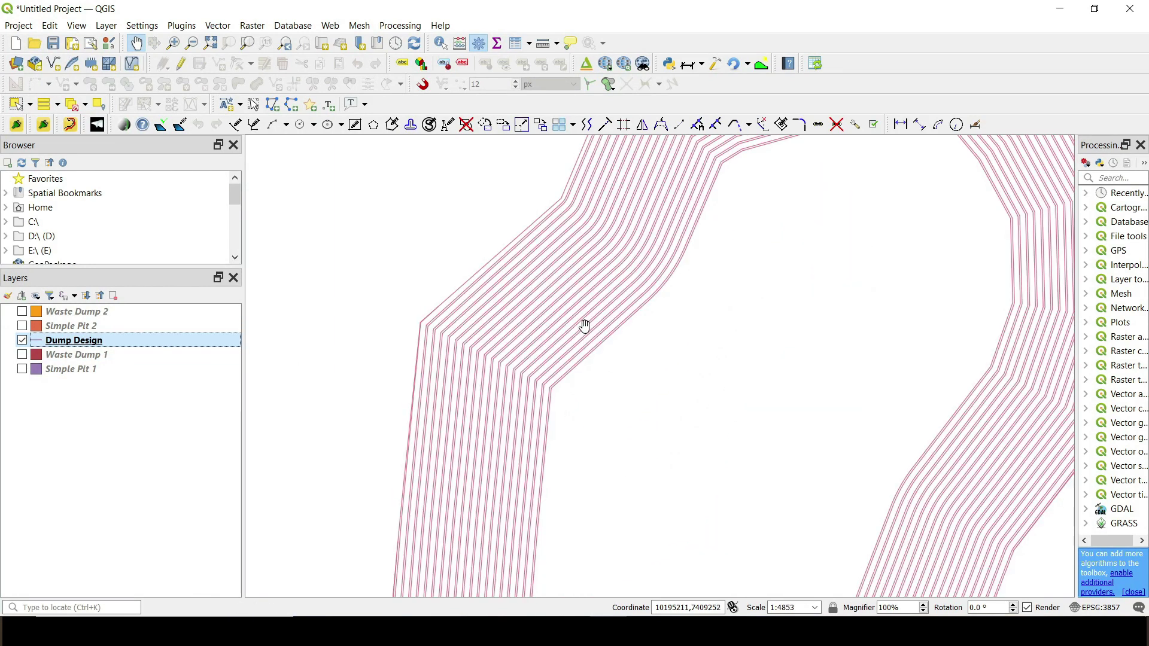
scroll(584, 322, down, 1)
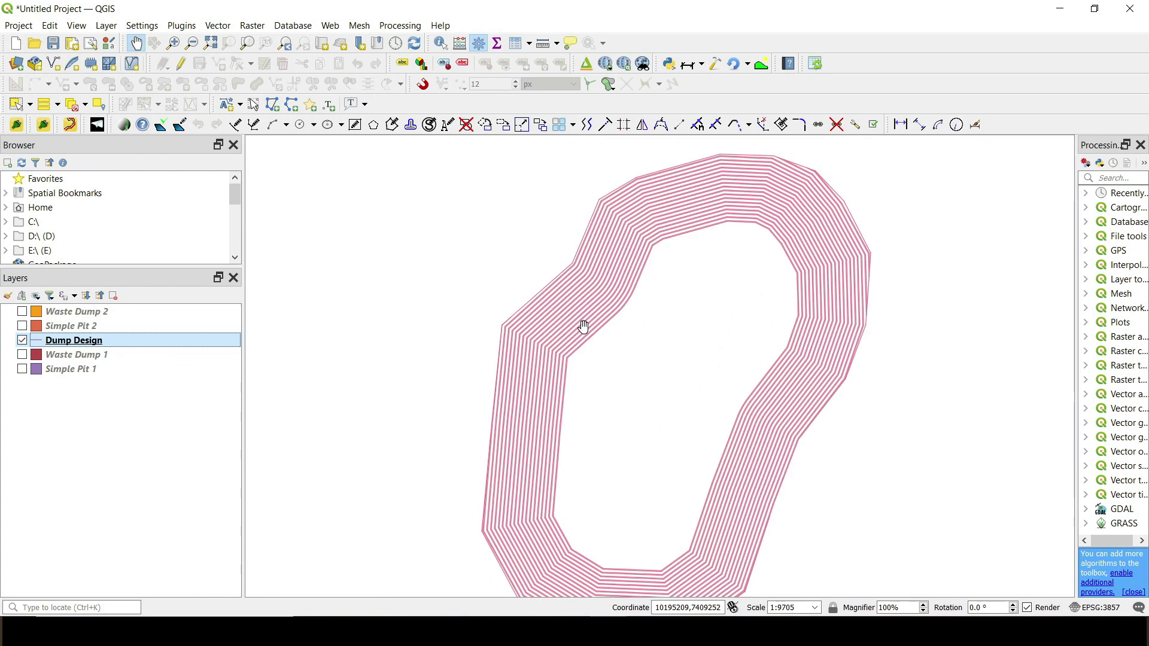
drag(671, 367, 610, 328)
scroll(652, 341, down, 1)
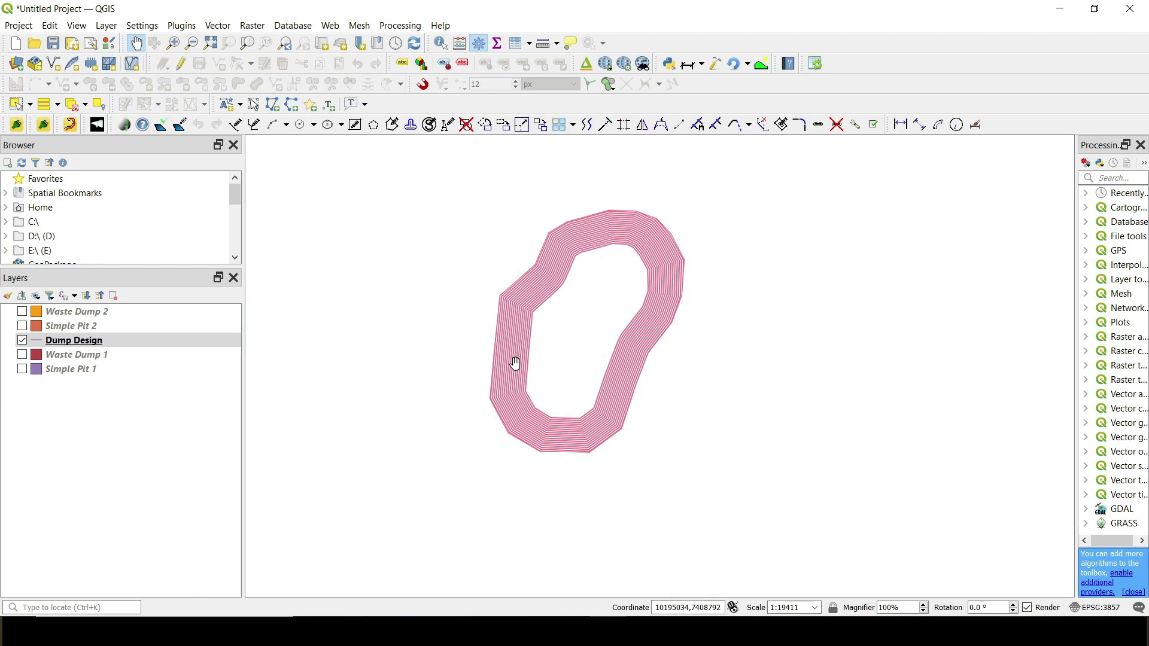
- Preview the Dump Design line layer in 3D with Qgis2threejs Exporter, inspect its benches and close the exporter
click(587, 65)
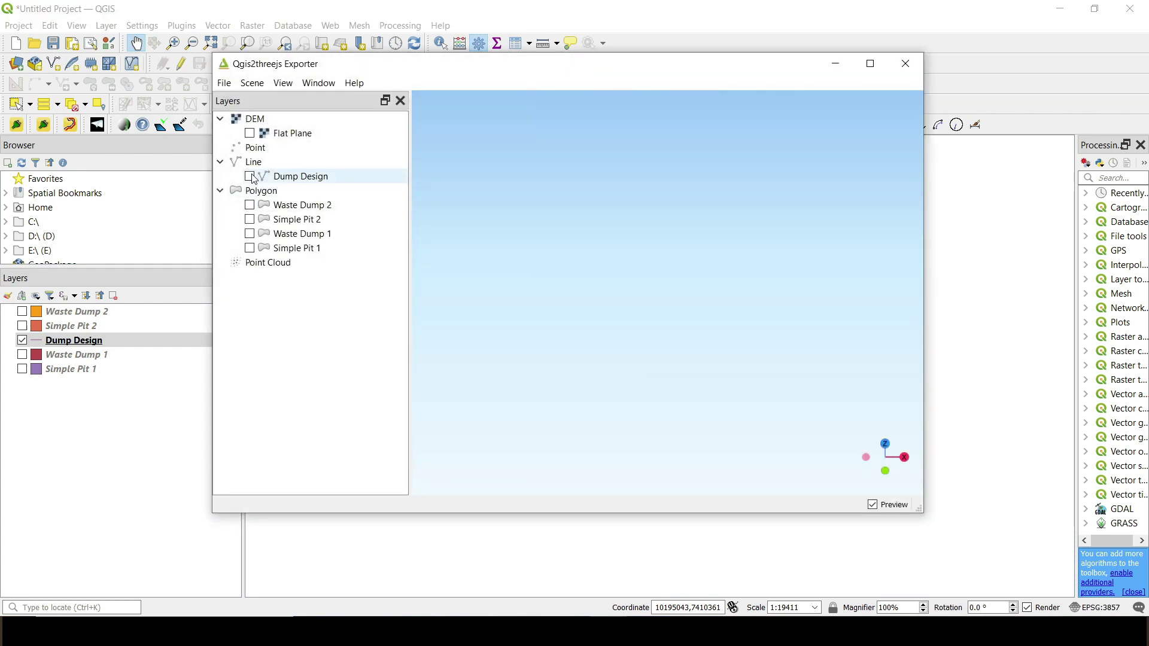
click(249, 176)
drag(636, 366, 641, 229)
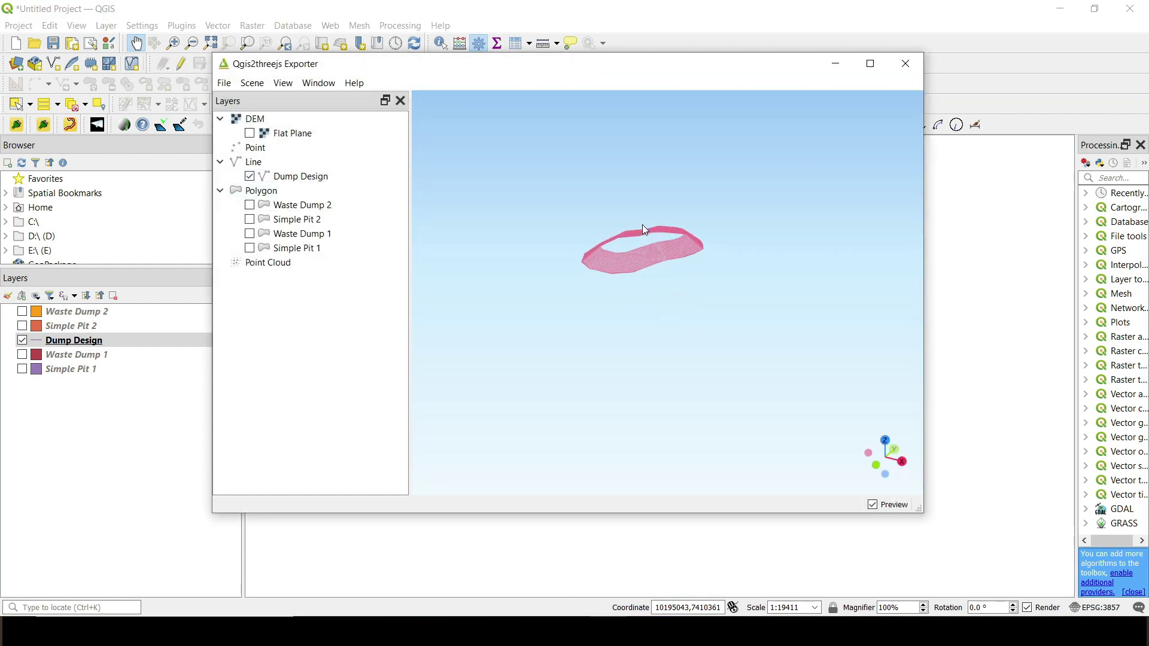
scroll(642, 241, up, 8)
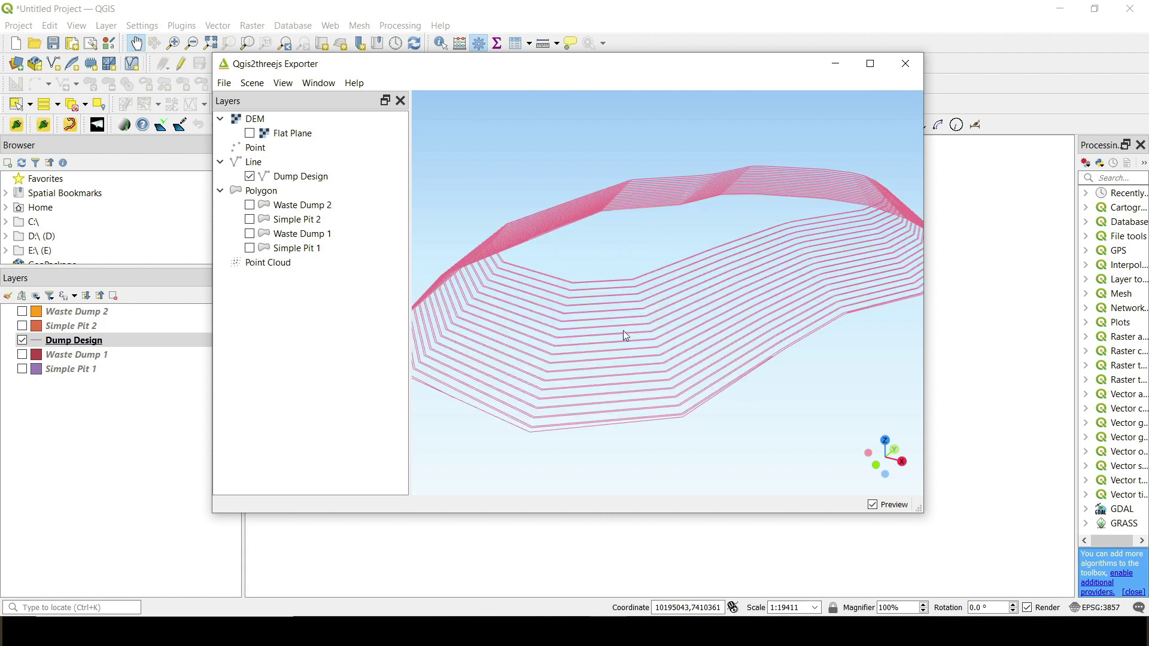
drag(625, 337, 552, 274)
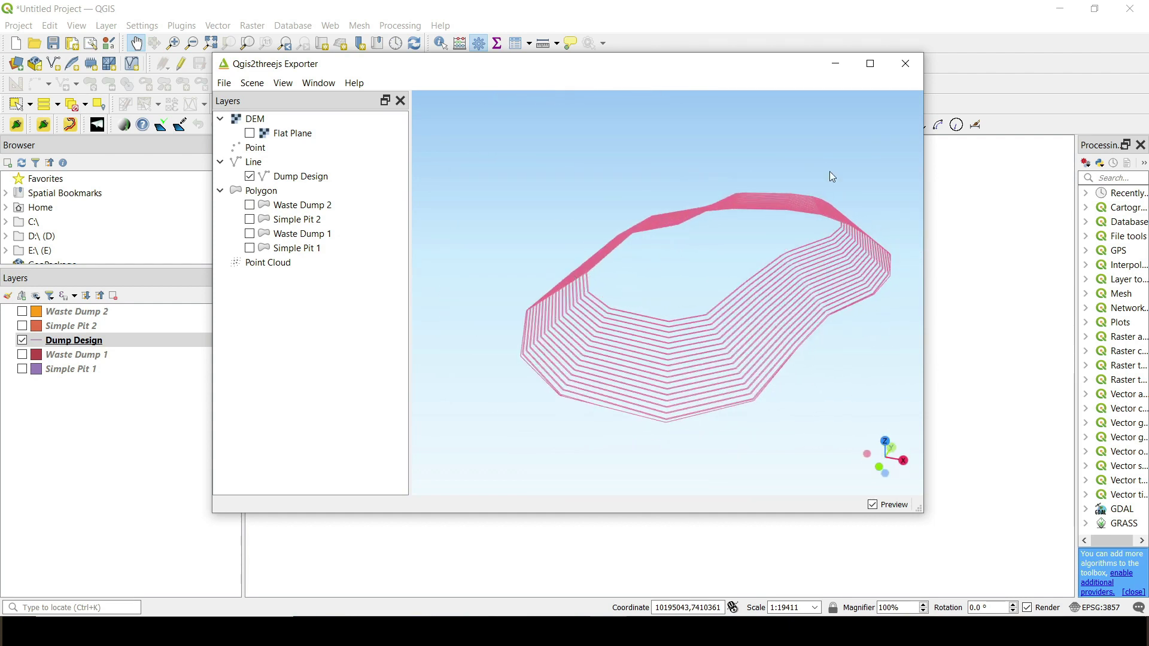
click(905, 63)
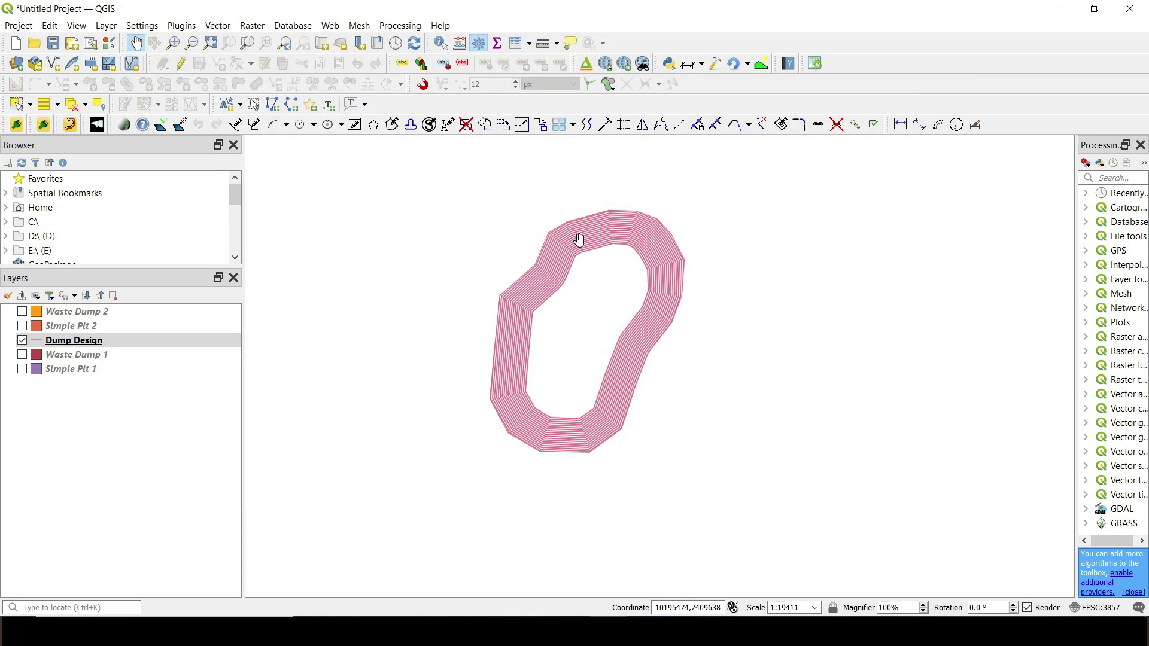
scroll(556, 320, up, 1)
scroll(587, 333, down, 1)
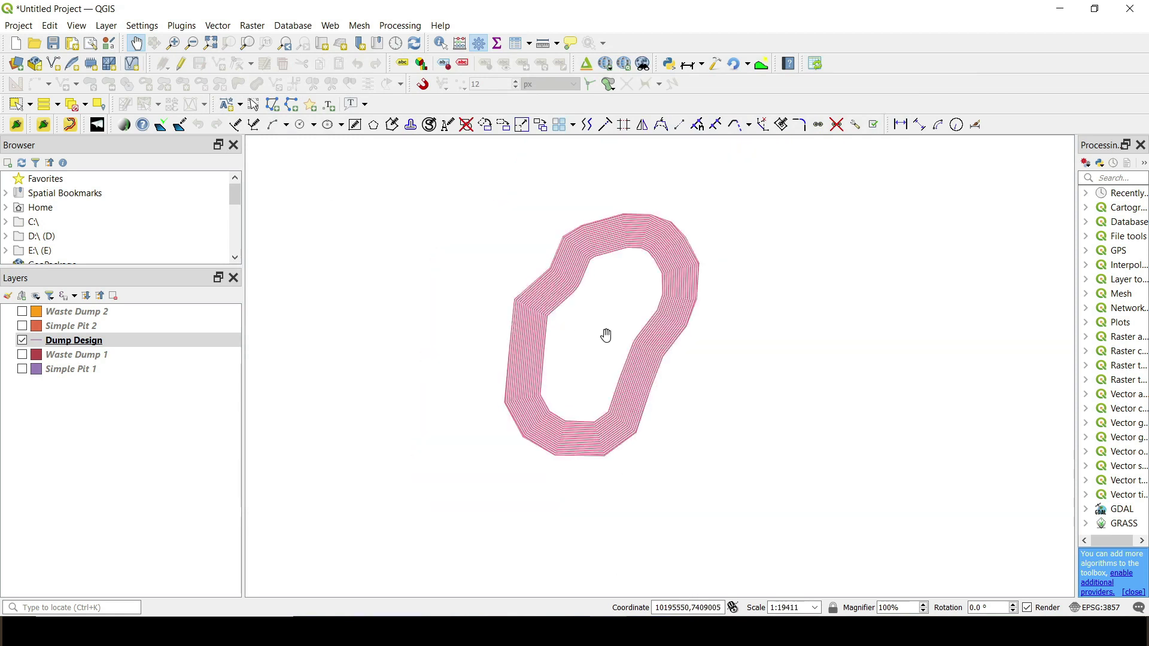